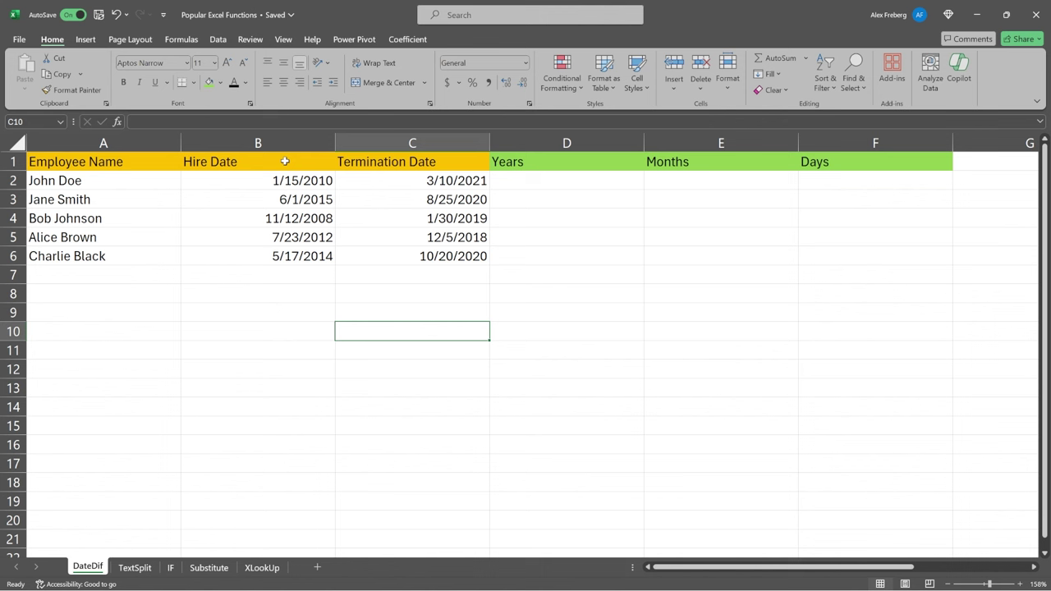
drag(287, 162, 377, 249)
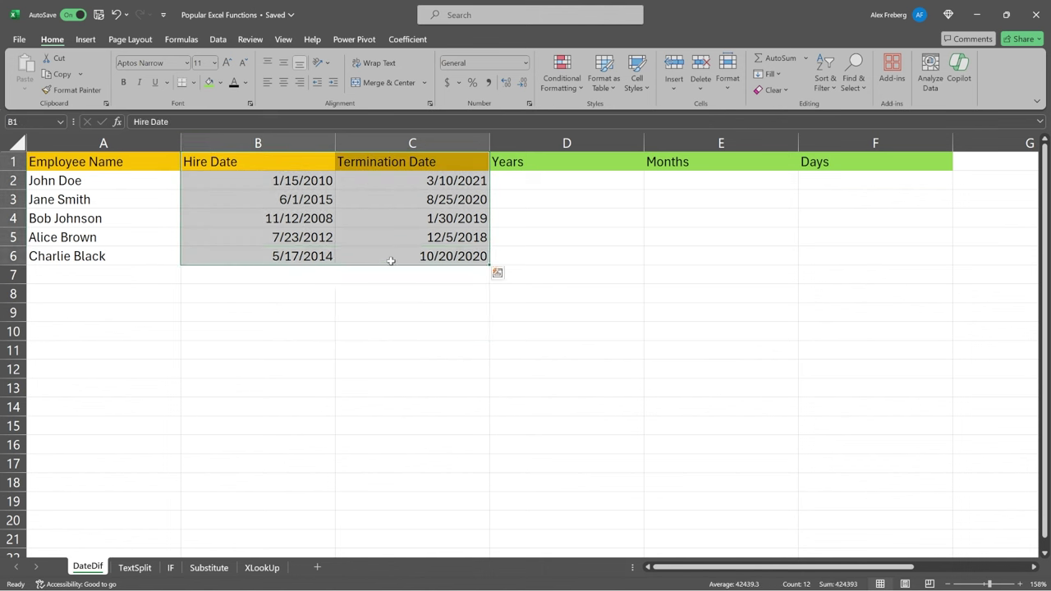
click(403, 274)
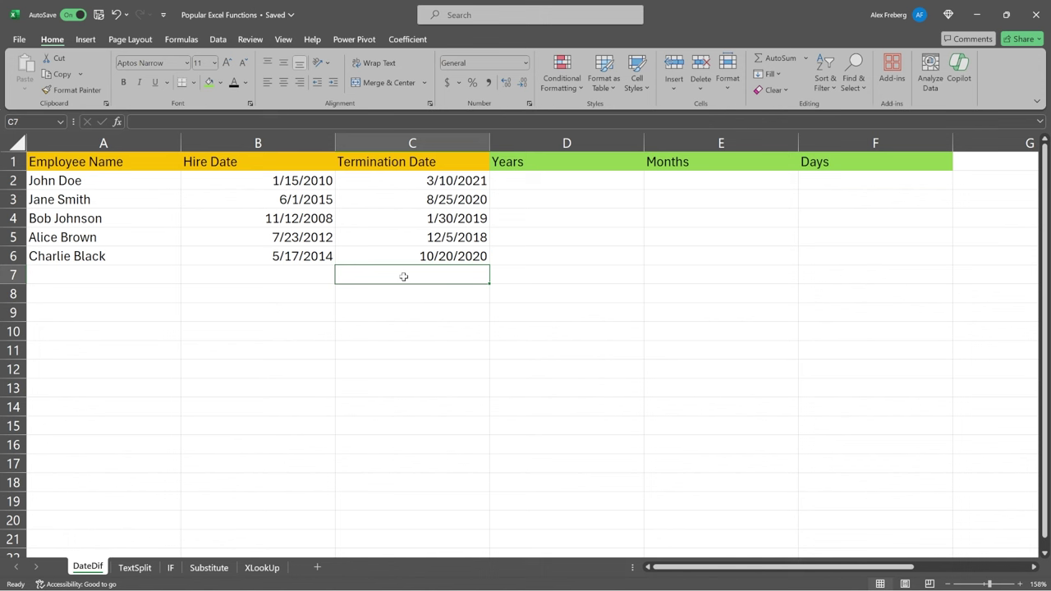
click(569, 179)
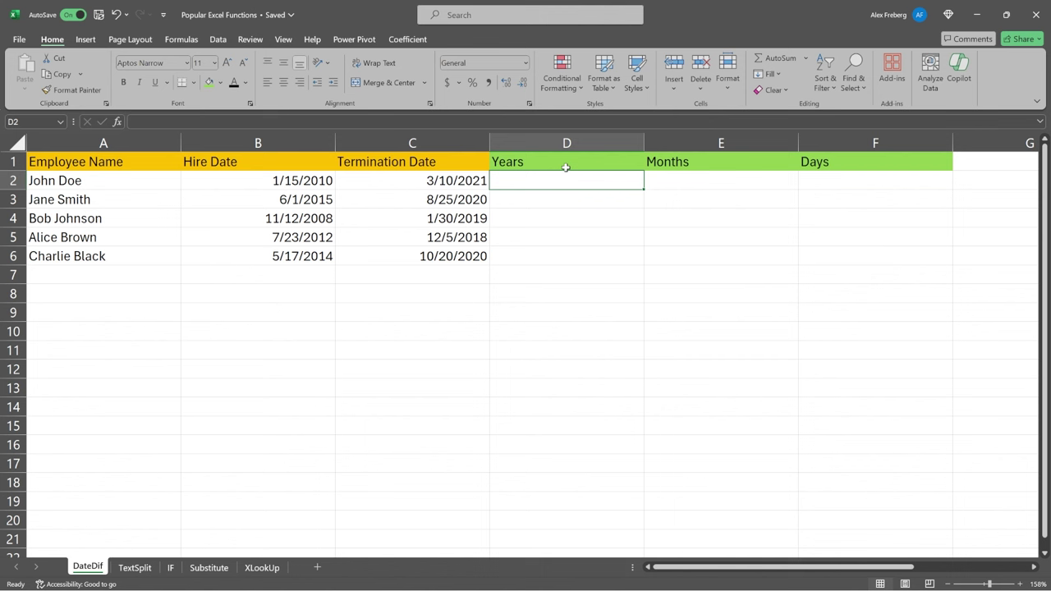
drag(565, 163, 570, 257)
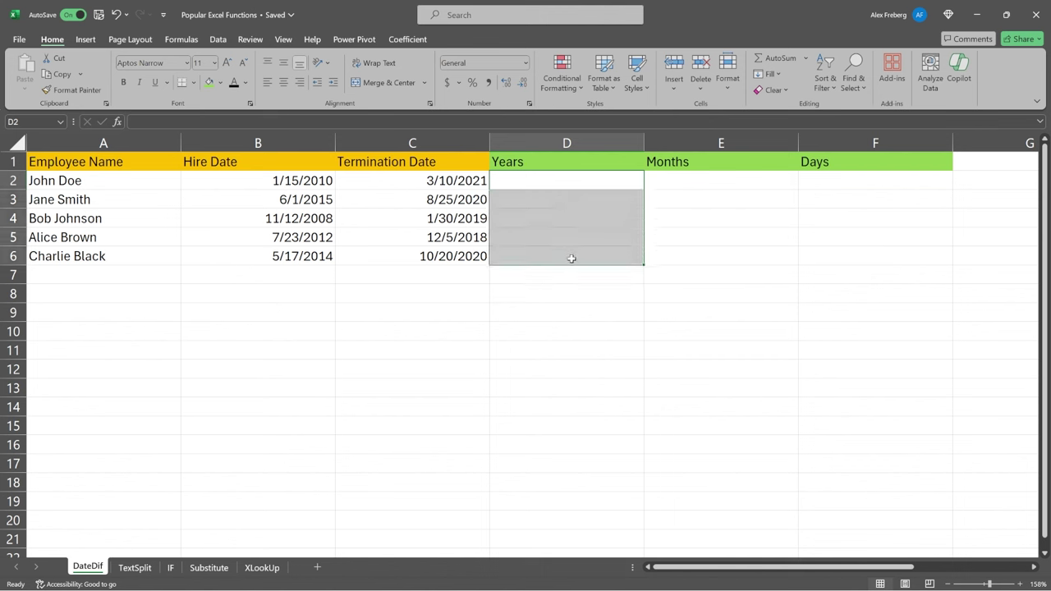
double_click(294, 181)
double_click(426, 181)
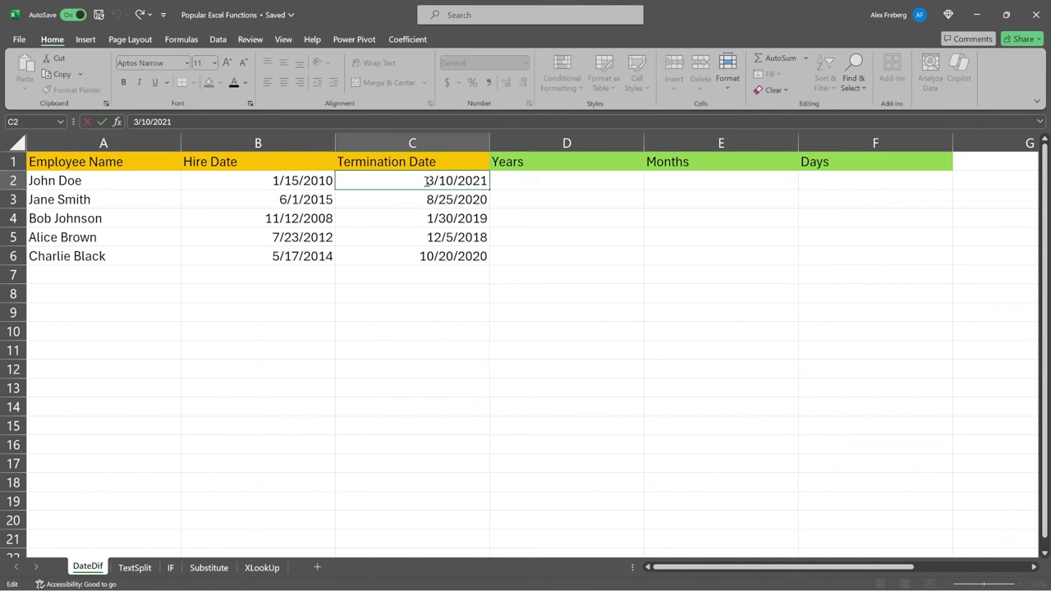
Enter the formula =DATEDIF(B2,C2, "Y") in D2 to calculate the full years between the hire and termination dates.
click(553, 182)
double_click(566, 180)
text(=)
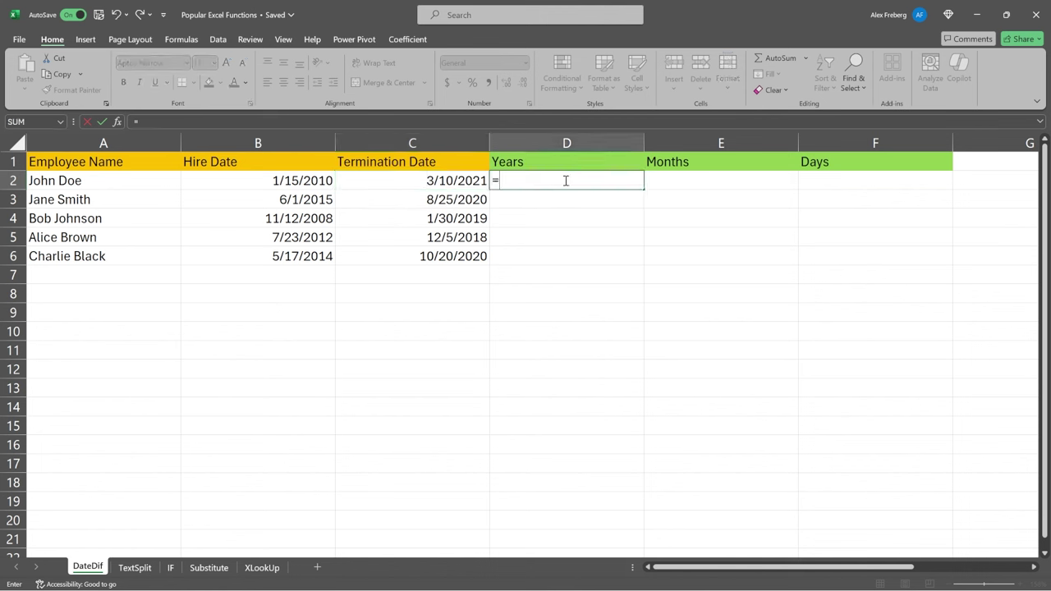
text(DATE)
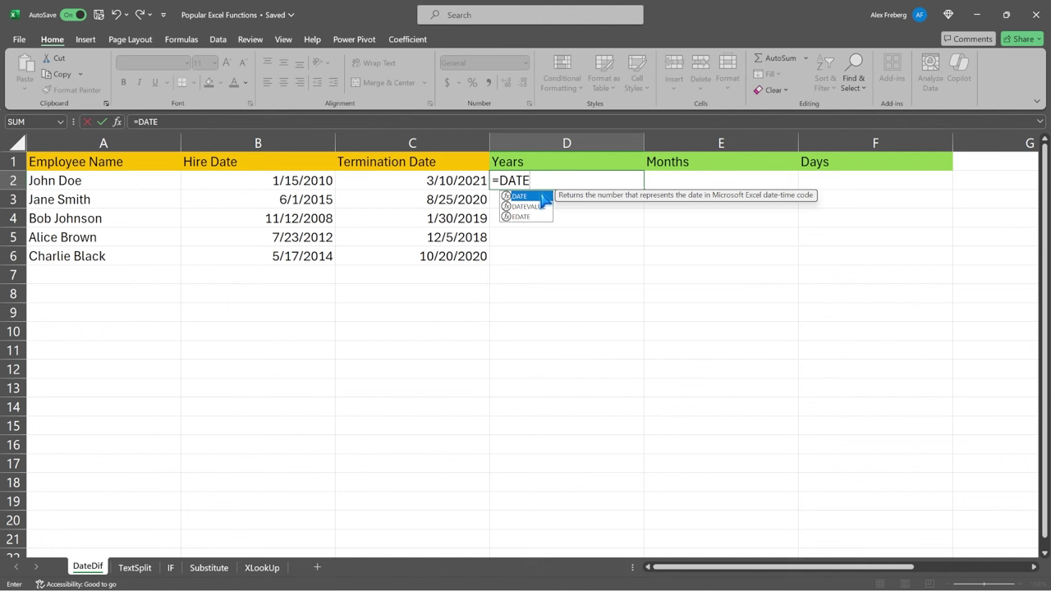
click(543, 180)
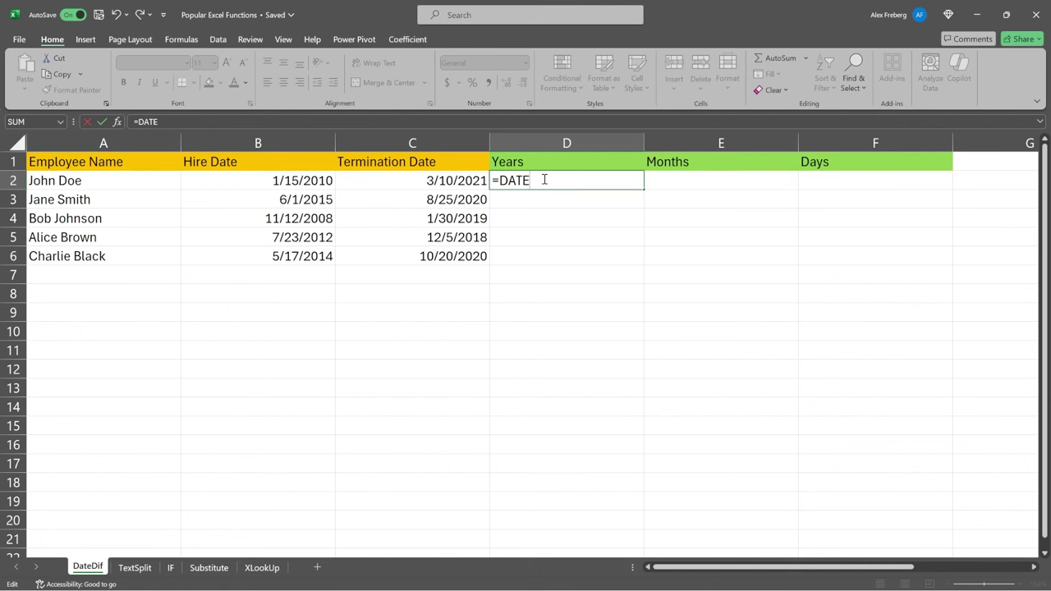
text(DIF()
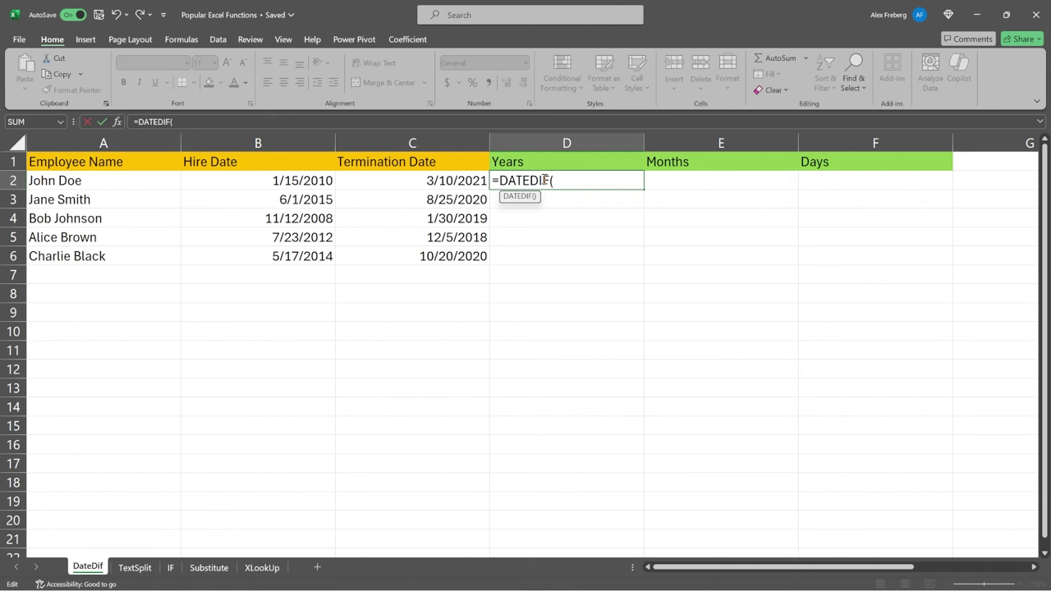
click(280, 180)
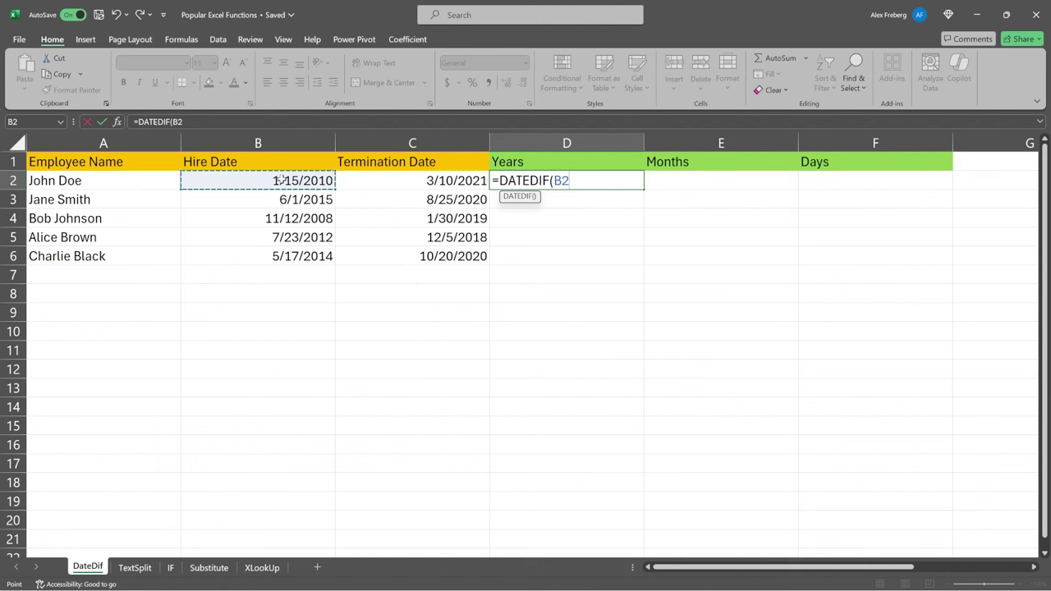
text(,)
click(380, 183)
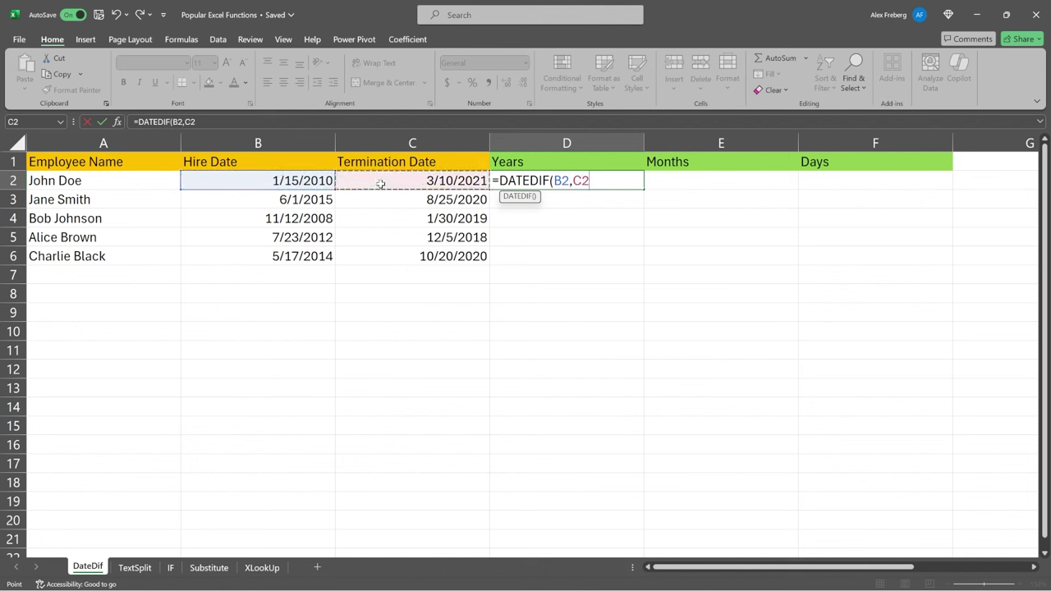
text(, "Y"))
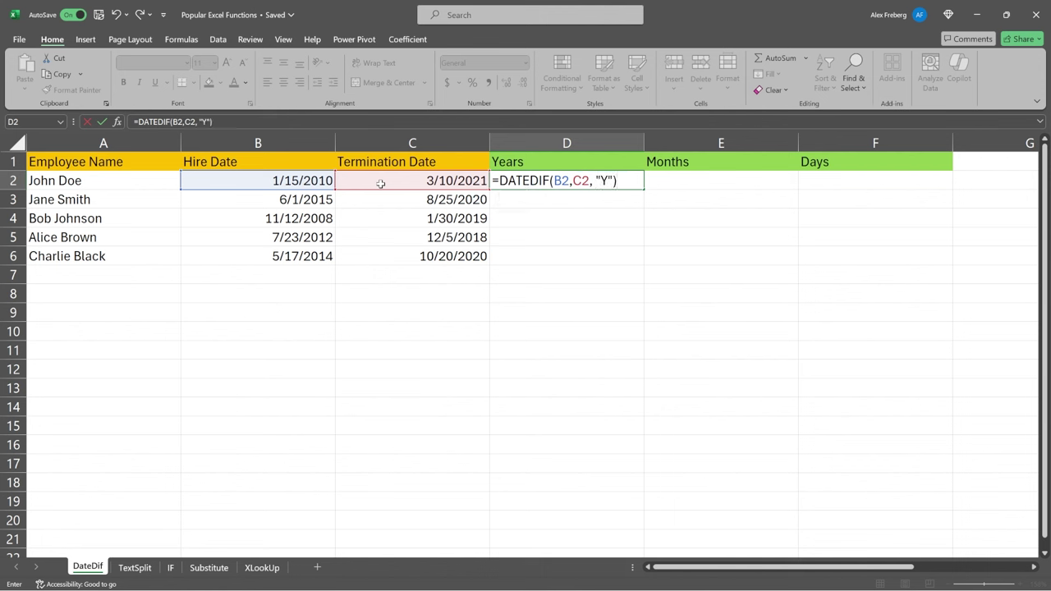
key(ctrl+Return)
Fill the years formula from D2 down through D6.
drag(325, 182, 404, 183)
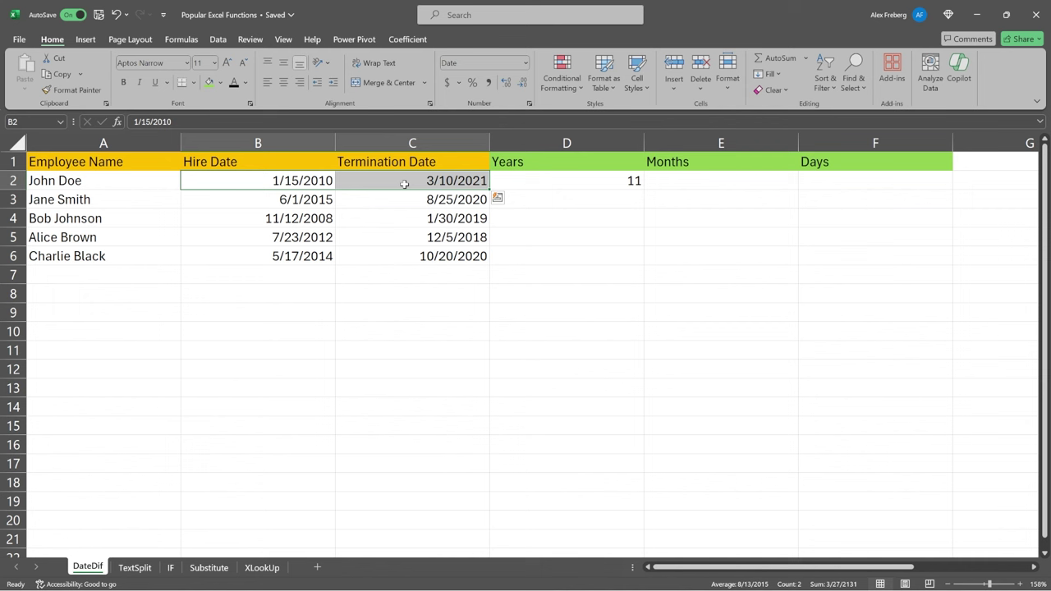
click(612, 180)
drag(644, 190, 644, 261)
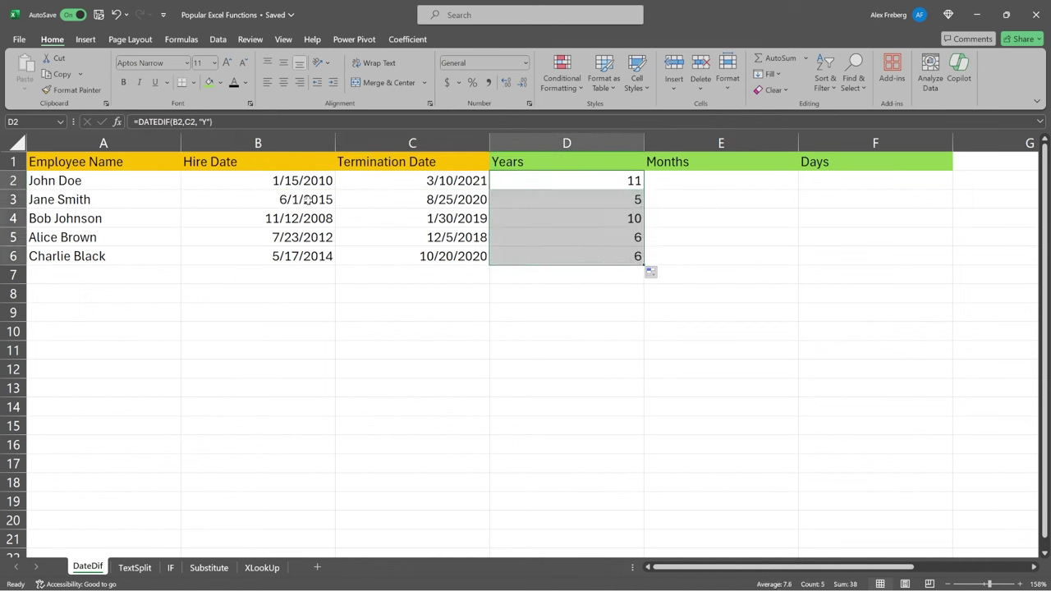
Check the calculated years against the hire and termination dates, looking closely at the dates in row 4.
drag(306, 200, 394, 197)
click(313, 220)
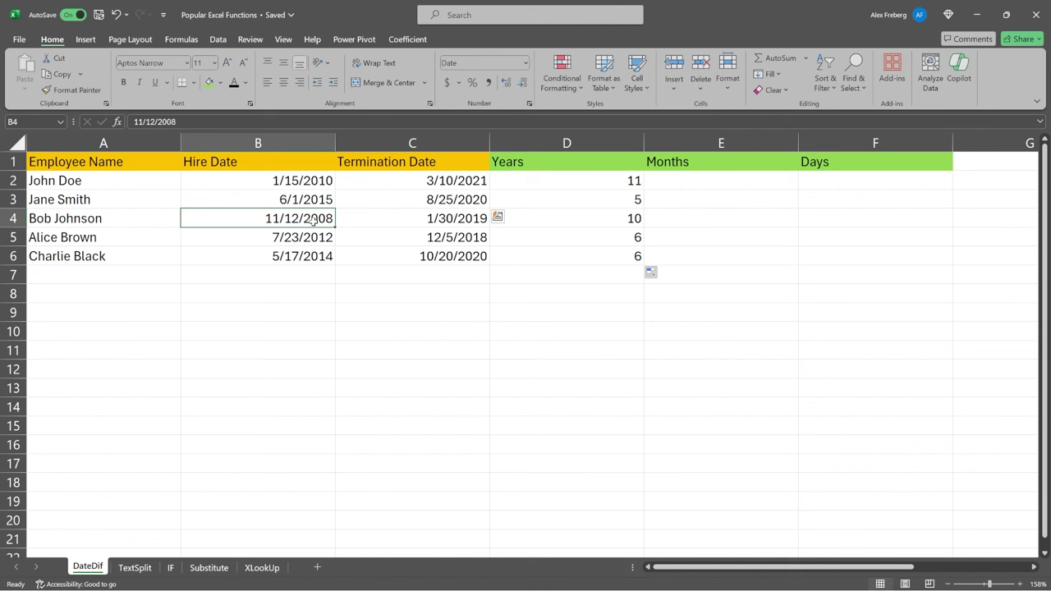
drag(313, 220, 366, 222)
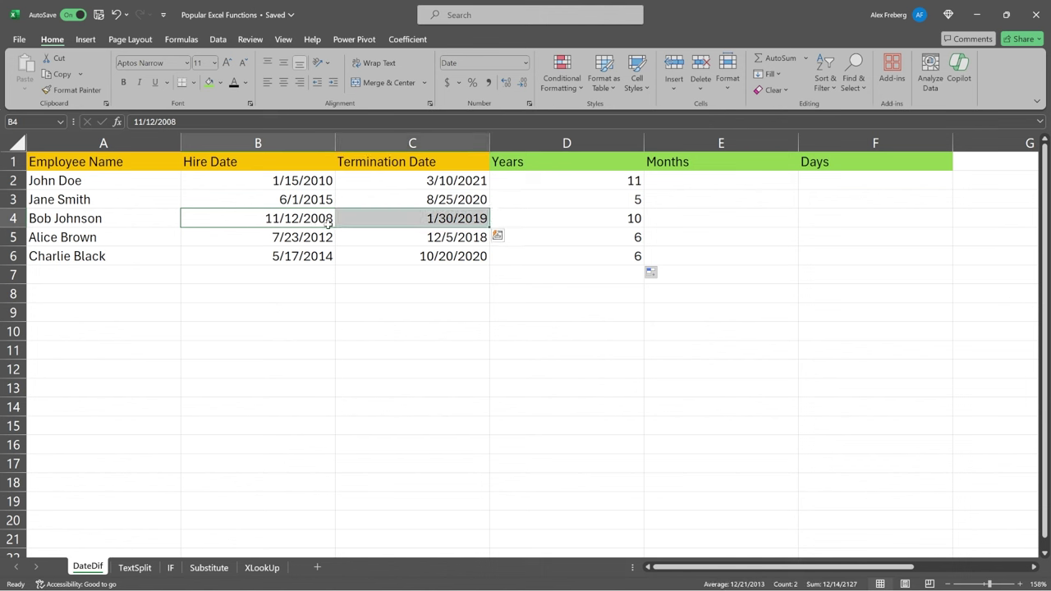
double_click(327, 222)
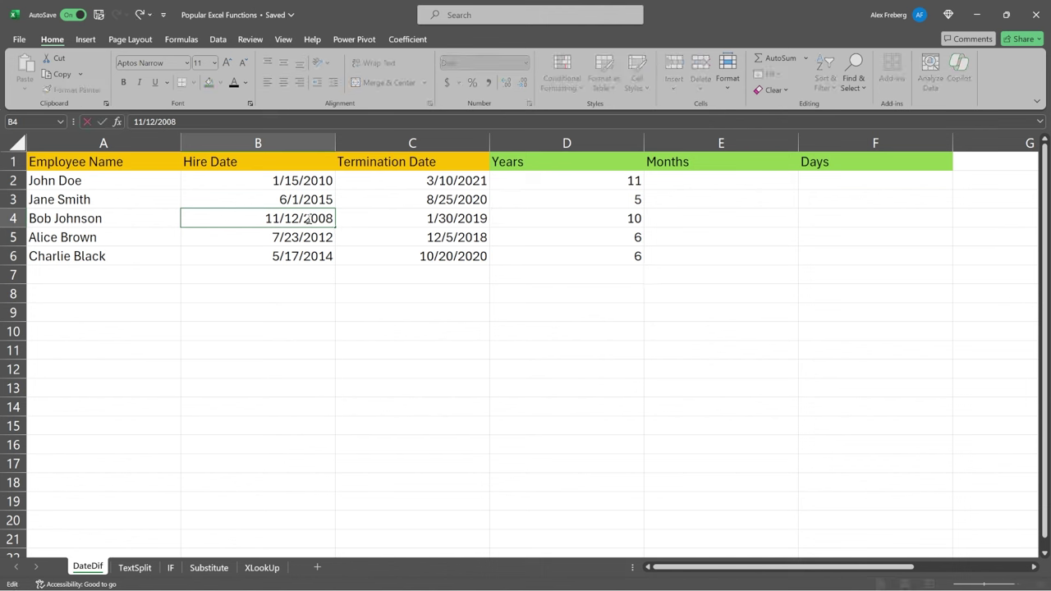
drag(302, 220, 337, 220)
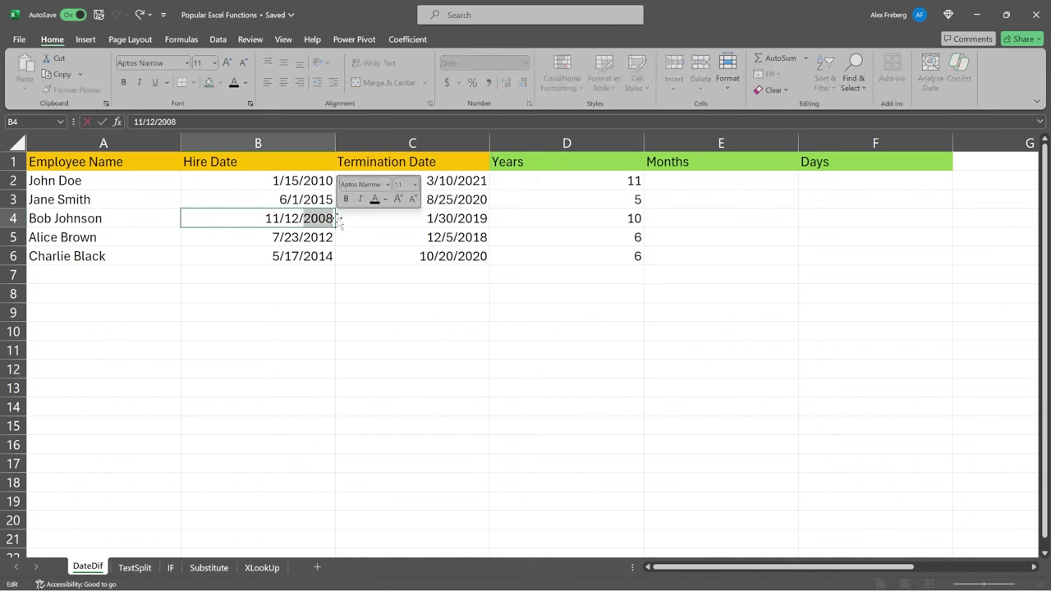
click(458, 219)
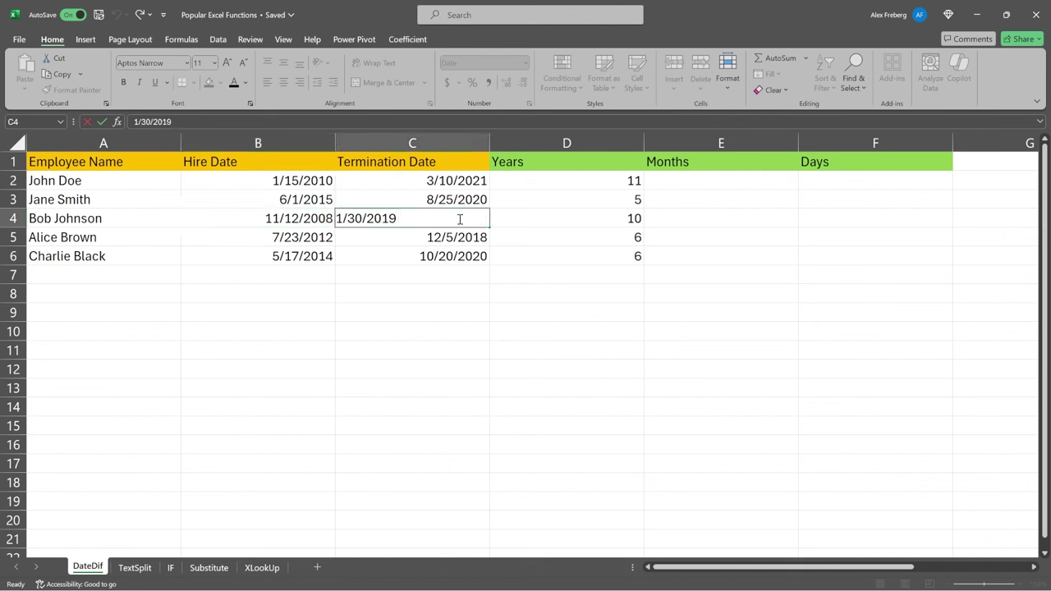
click(366, 233)
click(394, 220)
click(304, 219)
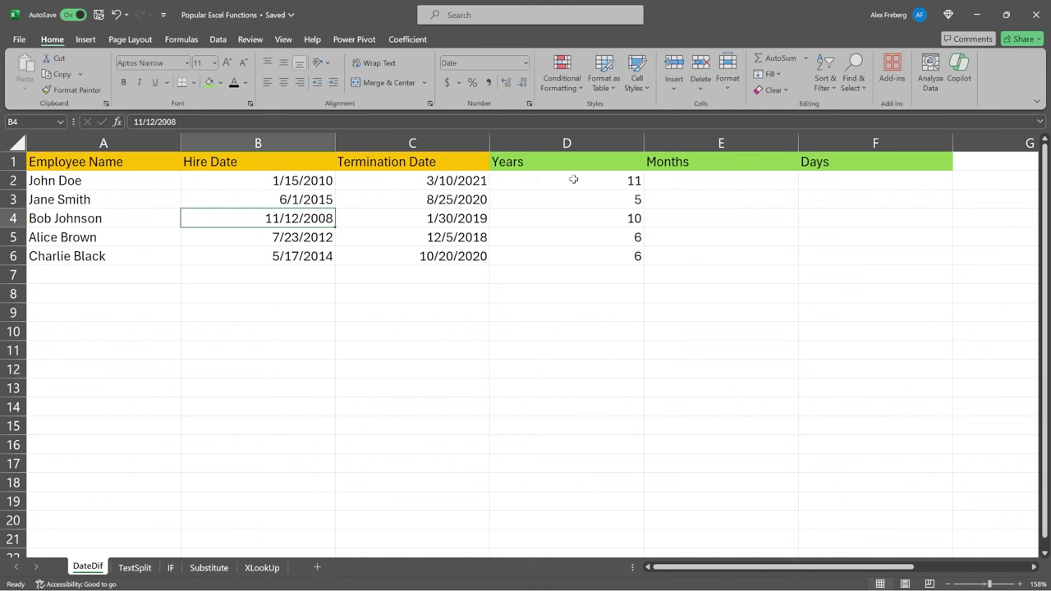
drag(572, 182, 575, 255)
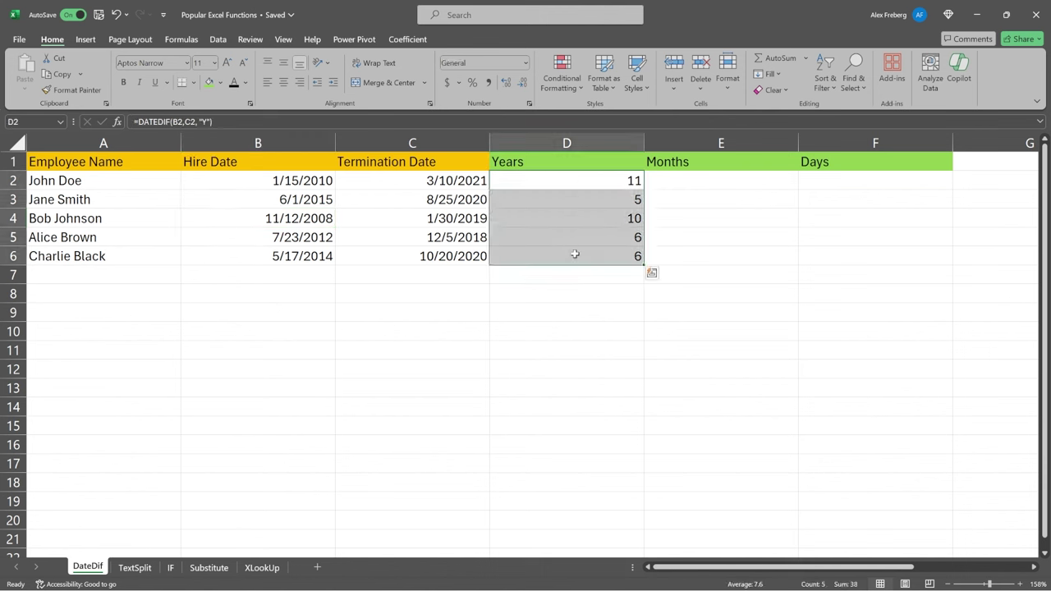
click(295, 176)
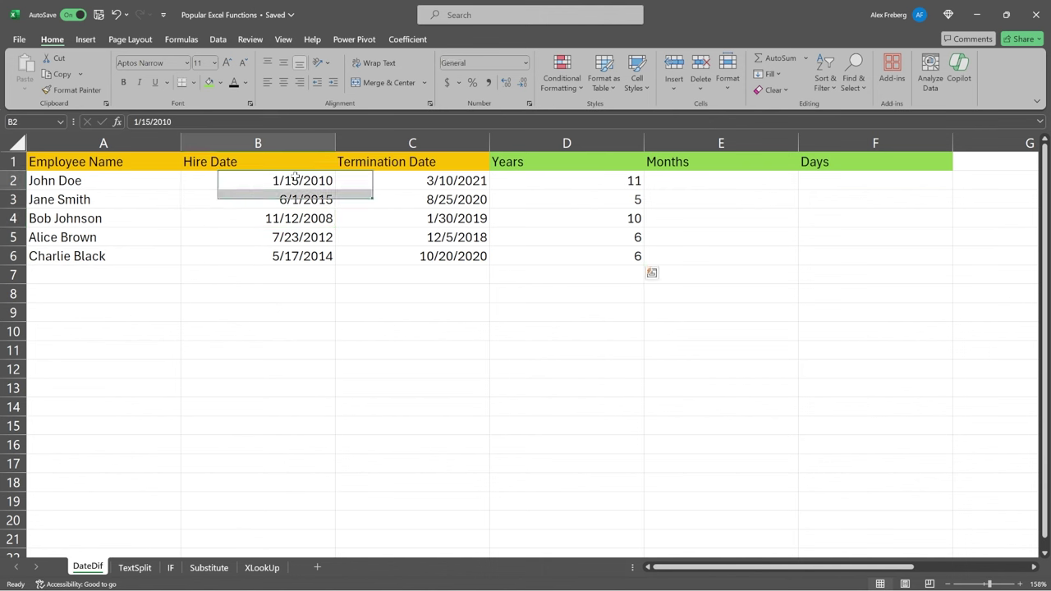
click(403, 177)
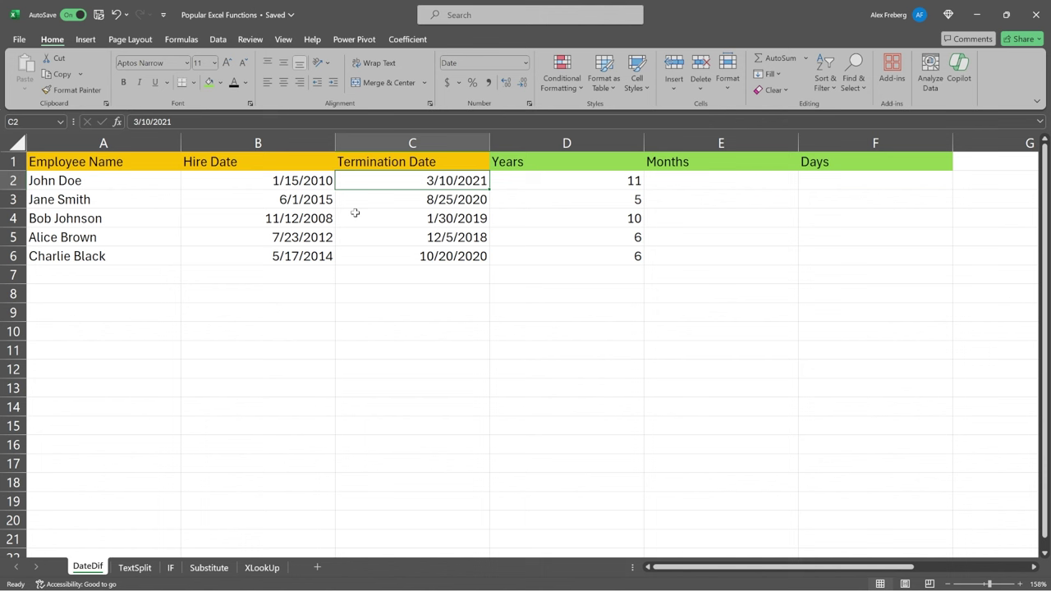
drag(312, 221, 363, 221)
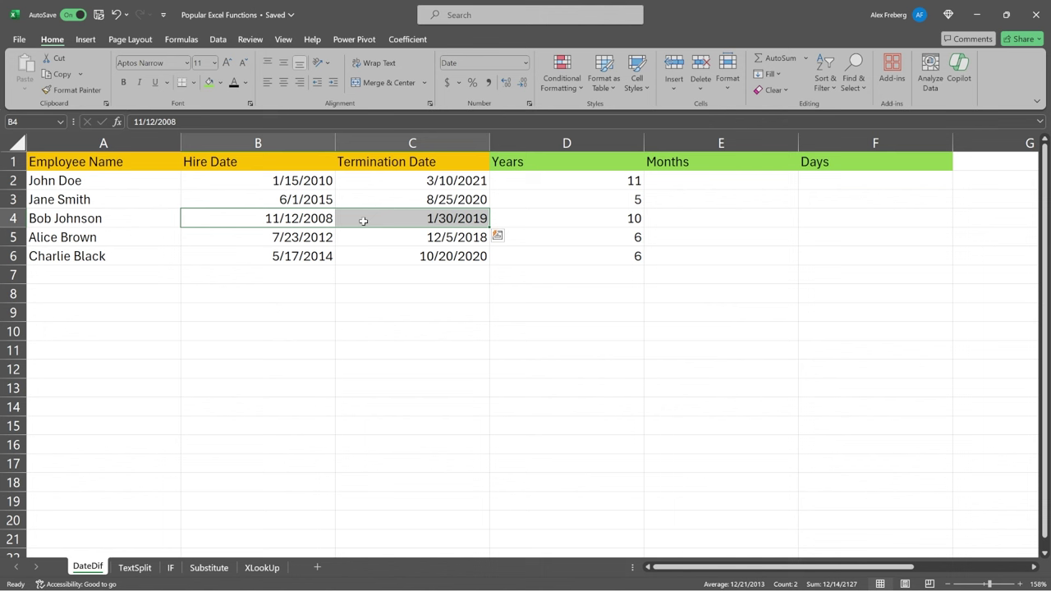
click(568, 219)
Reuse D2's formula in E2 with the unit changed to "M" for months, and fill it down through E6.
click(584, 180)
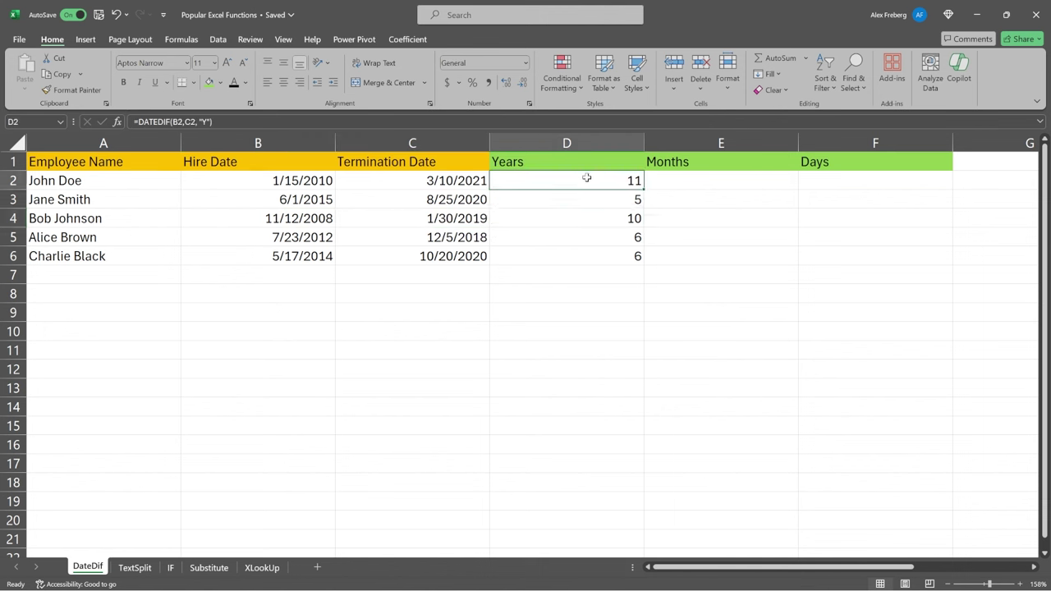
key(F2)
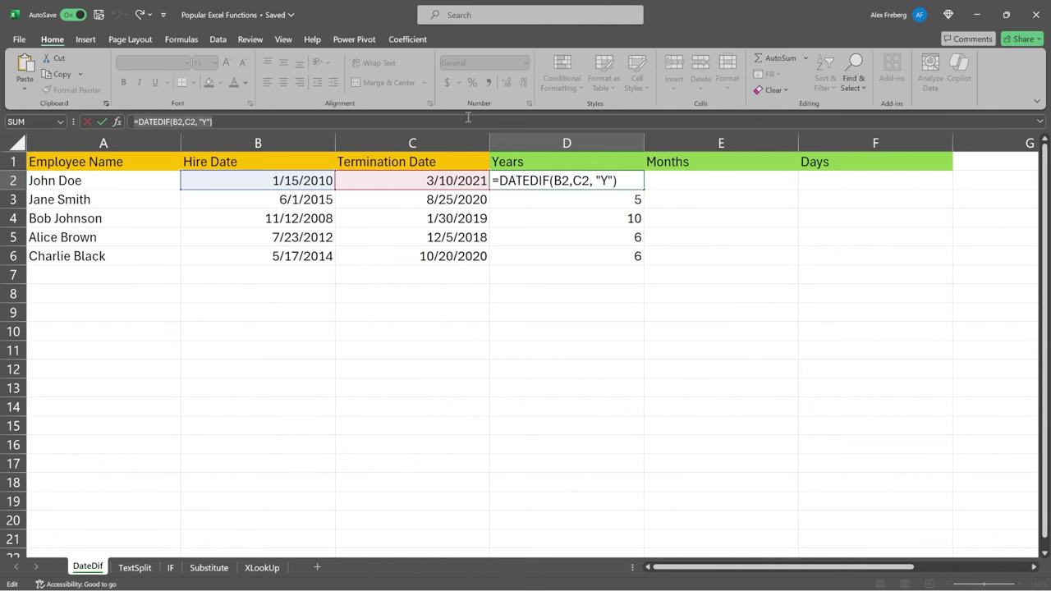
click(732, 179)
text(=DATEDIF(B2,C2, "Y"))
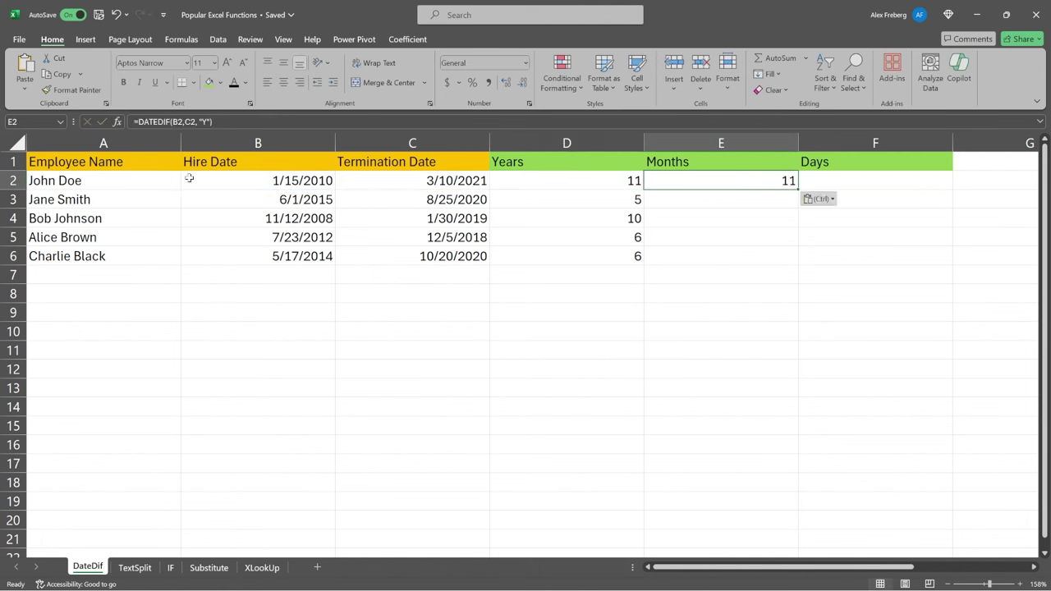
click(209, 121)
key(BackSpace)
text(M)
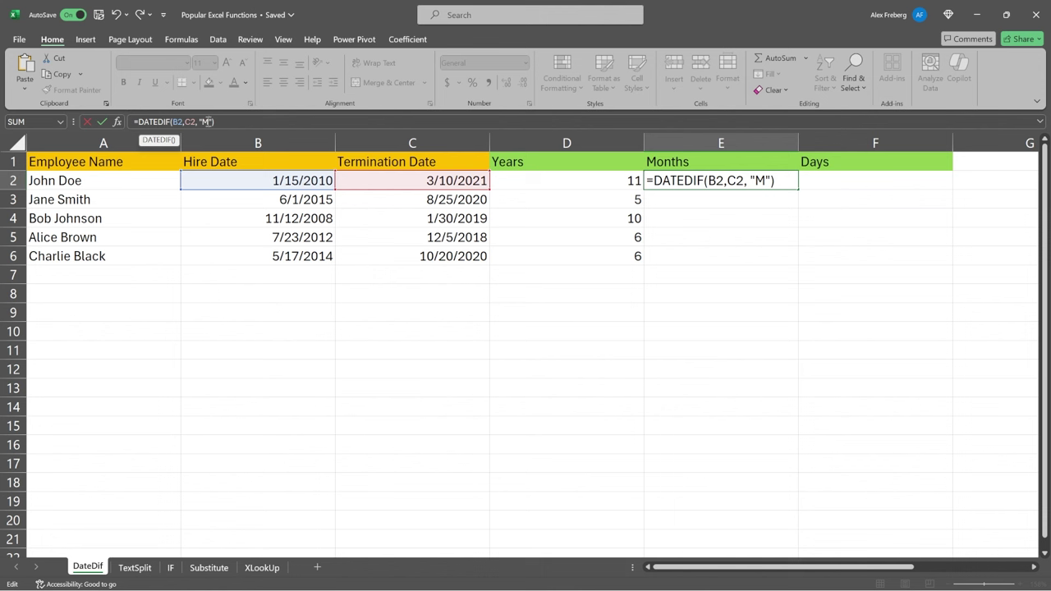
key(Return)
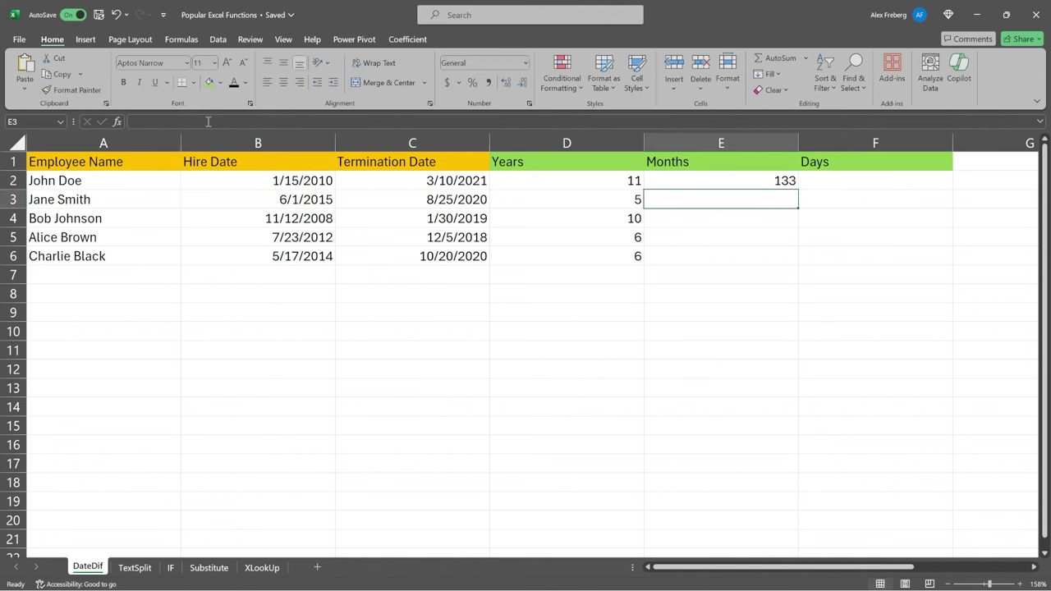
click(748, 182)
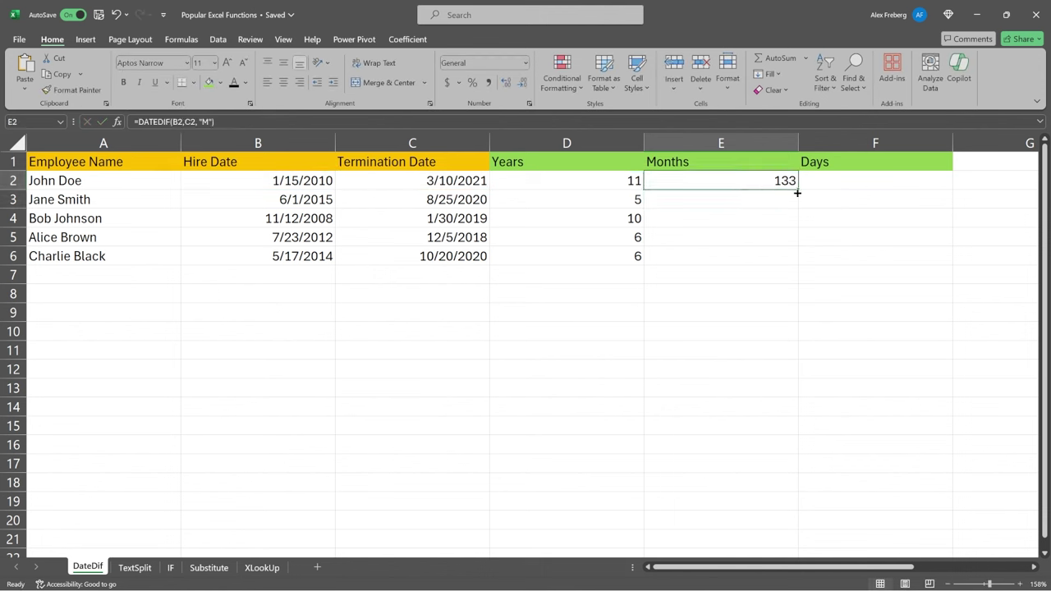
drag(797, 192, 799, 260)
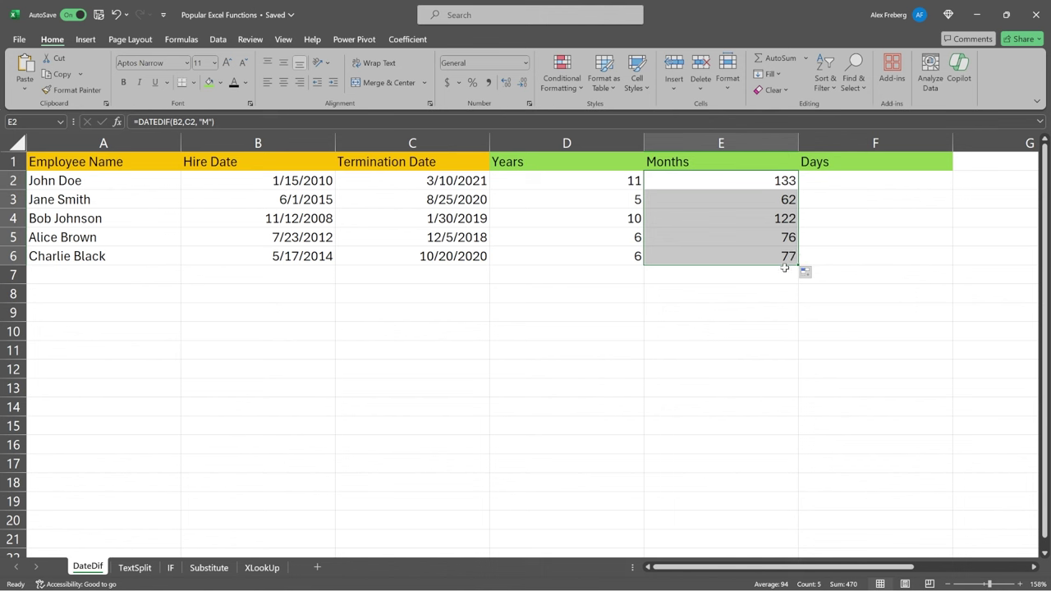
Reuse the DATEDIF formula in F2 with the unit set to "D" for days, and fill it down through F6.
click(846, 180)
text(=DATEDIF(B2,C2, "Y"))
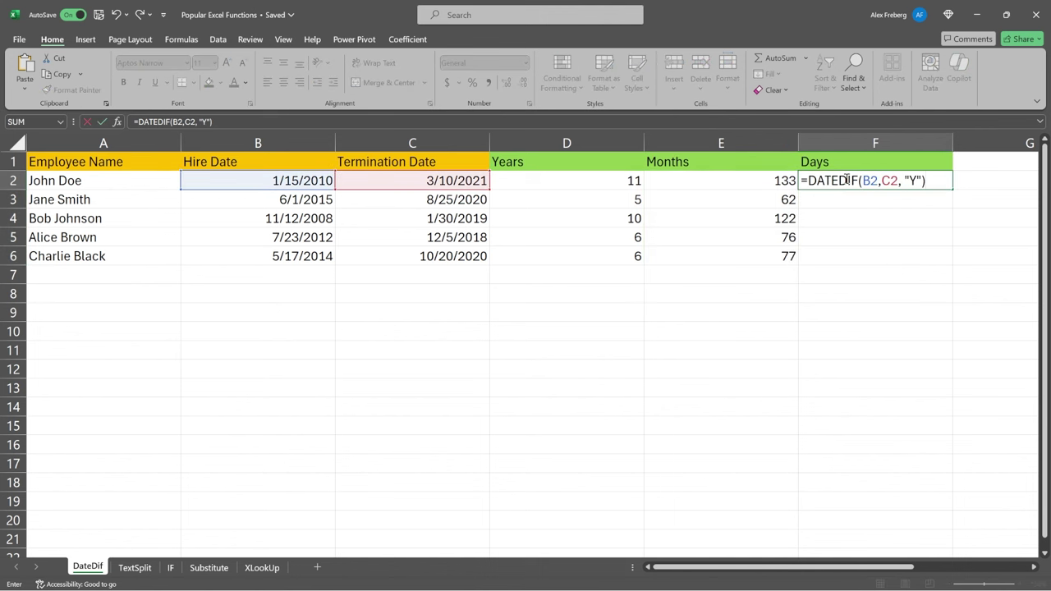
click(915, 180)
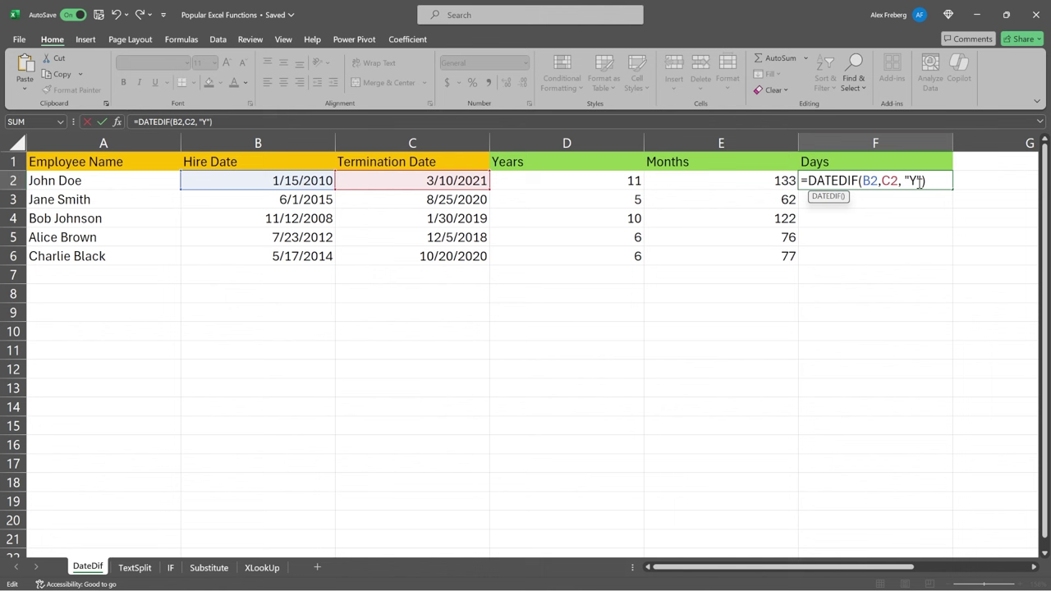
key(BackSpace)
text(M)
key(BackSpace)
text(D)
key(Return)
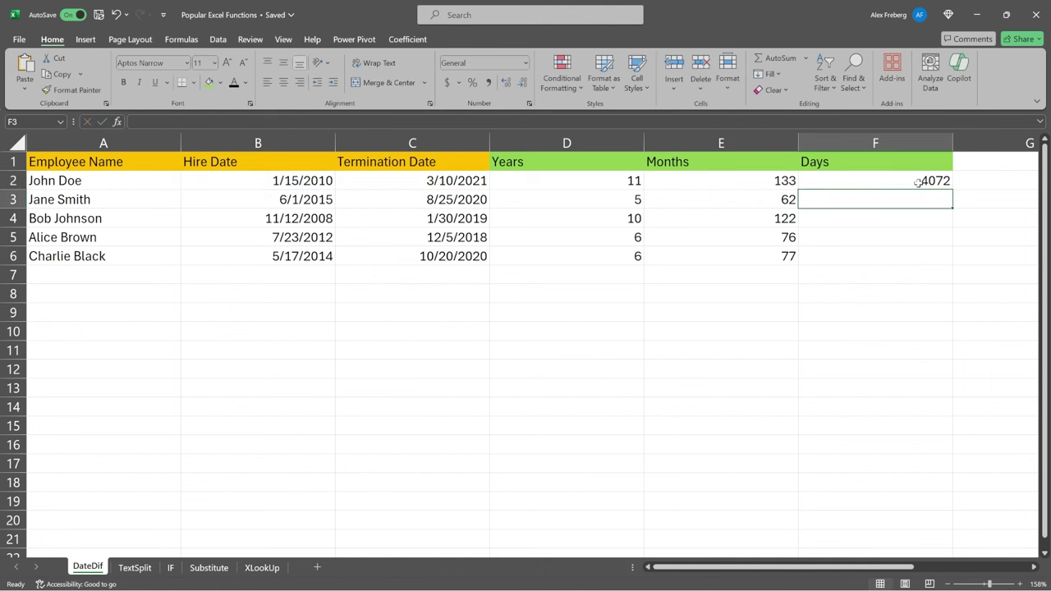
click(917, 182)
drag(953, 191, 951, 259)
click(660, 312)
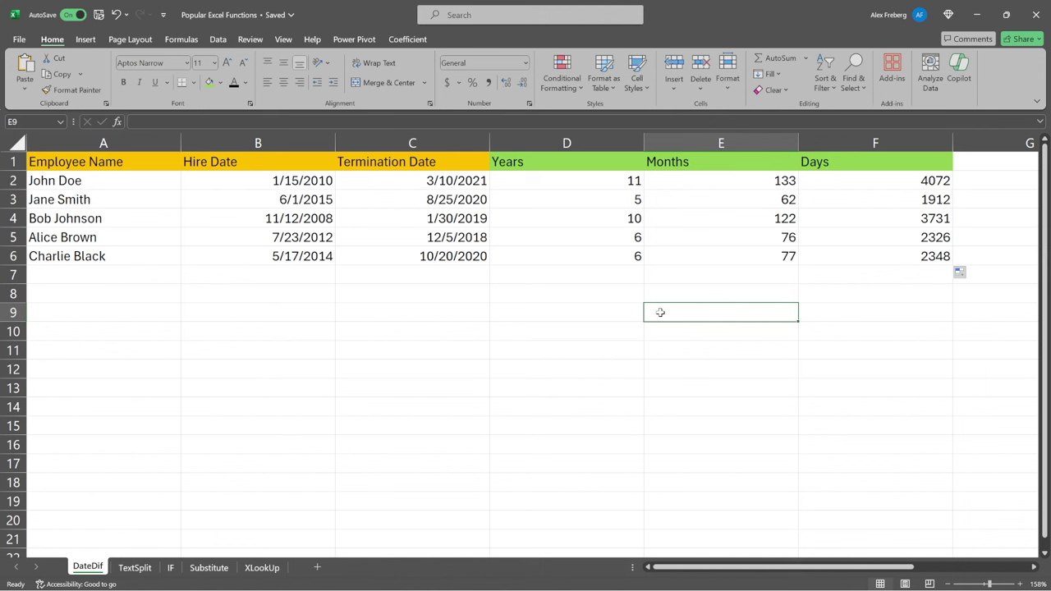
Test a plain date subtraction for row 2 in D7 with the formula =C2-B2, and clear the cell.
drag(242, 178, 396, 183)
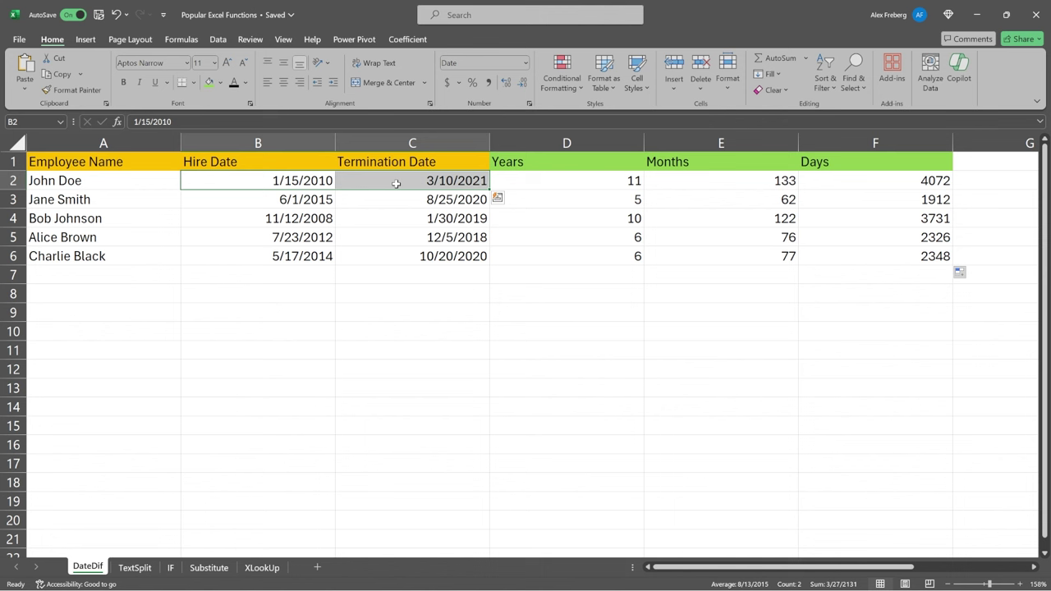
click(558, 275)
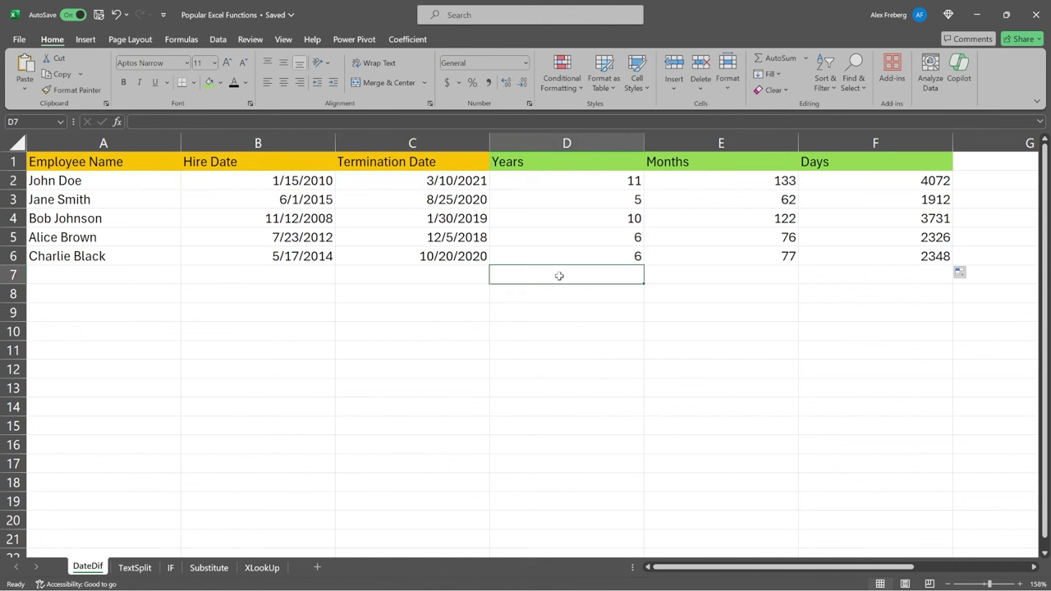
text(=)
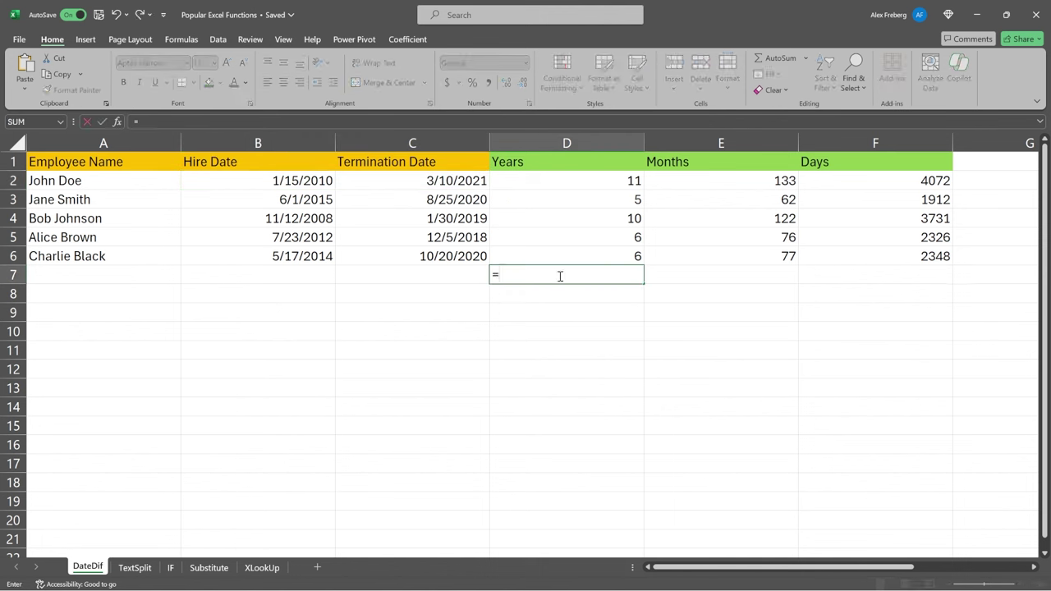
click(364, 181)
text(-)
click(304, 181)
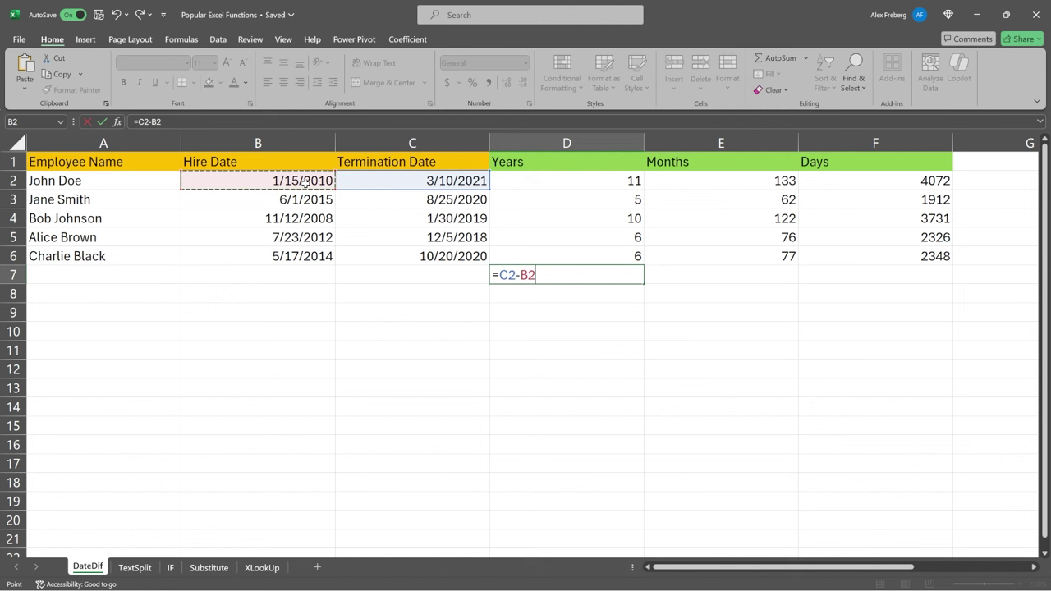
key(Return)
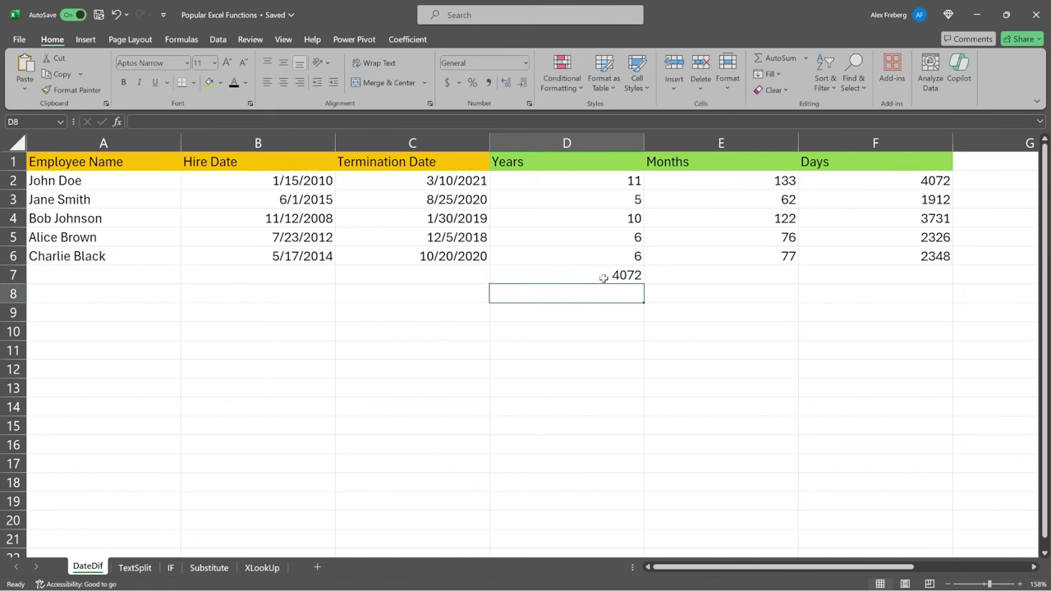
click(566, 274)
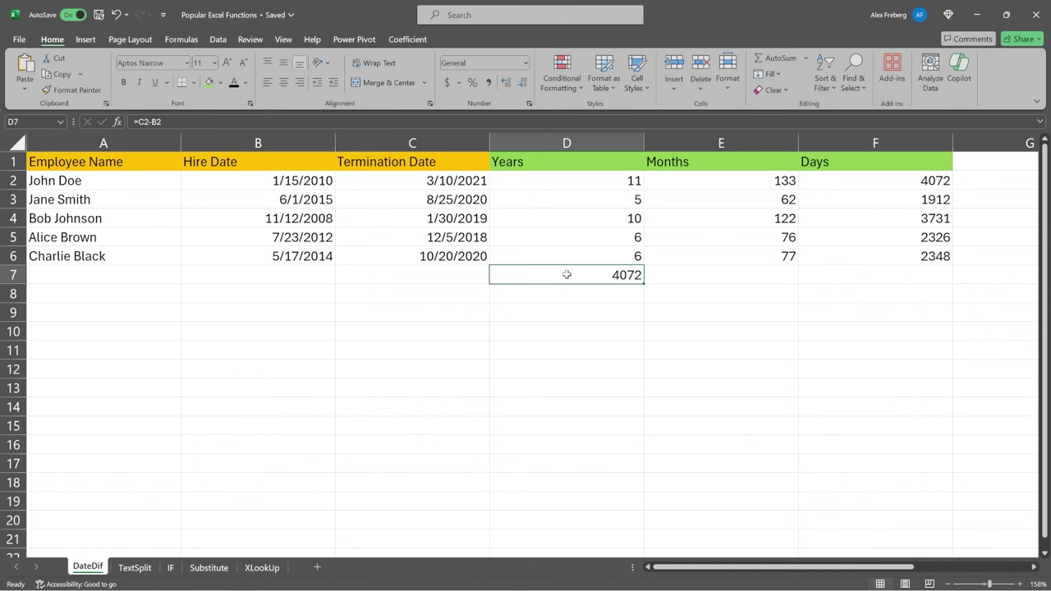
key(Delete)
Open the TextSplit sheet and examine the full addresses in column A, including the zip code and city parts of A2.
click(140, 570)
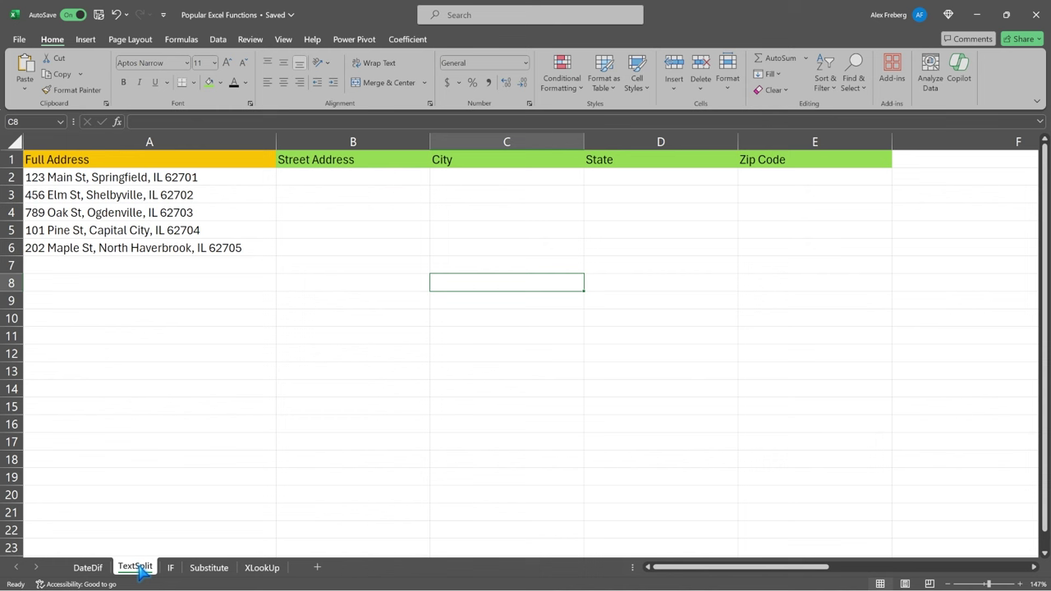
click(350, 264)
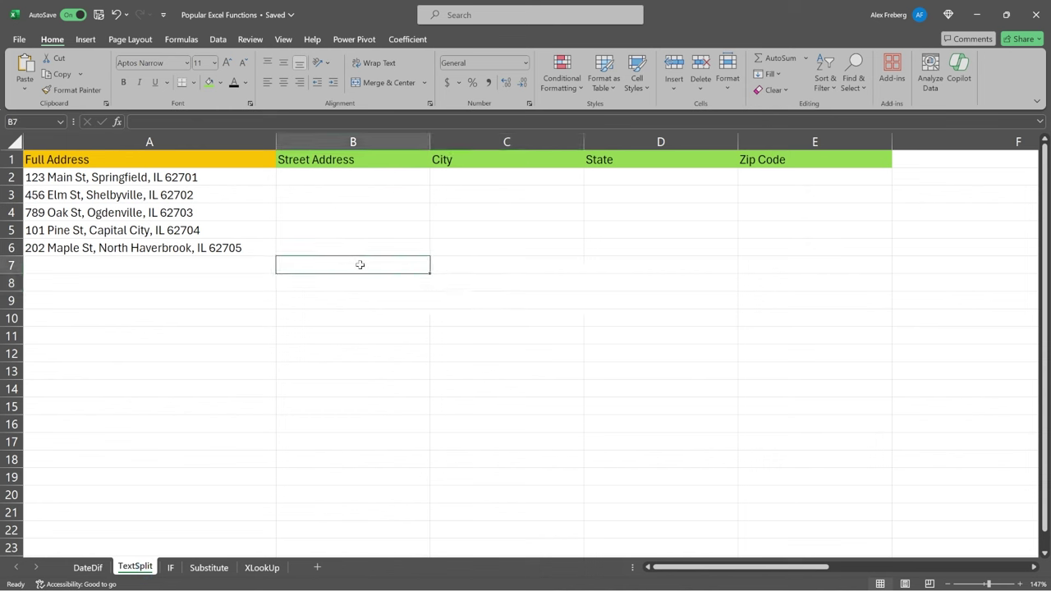
click(129, 141)
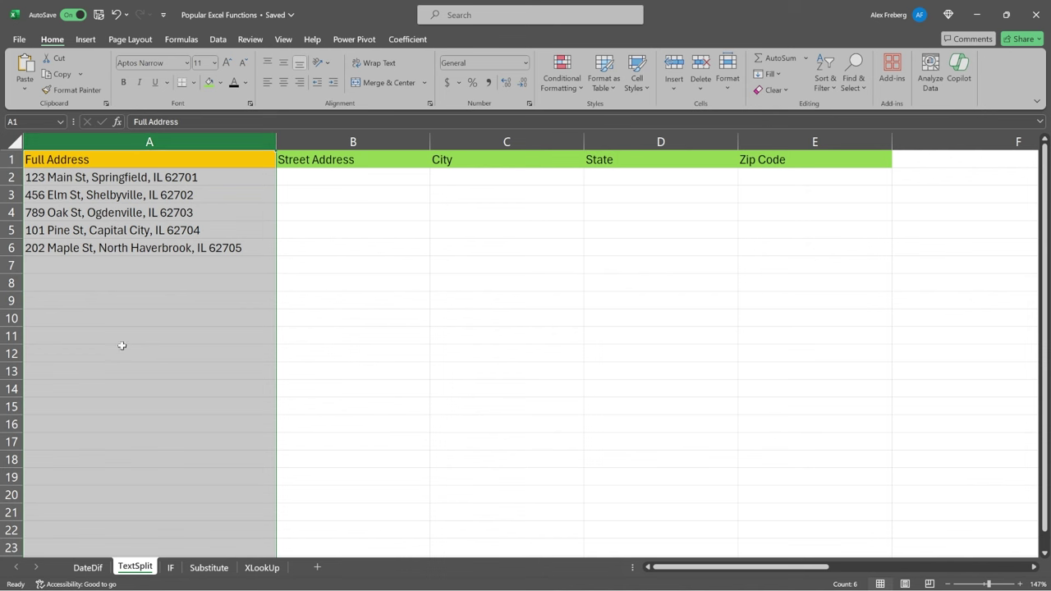
click(159, 263)
double_click(156, 176)
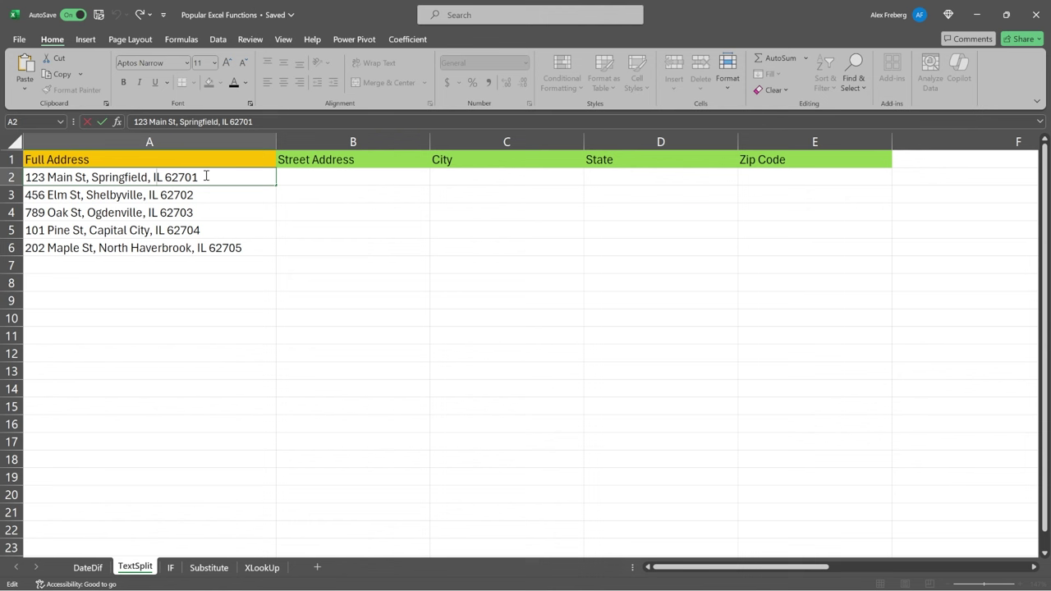
drag(206, 175, 166, 178)
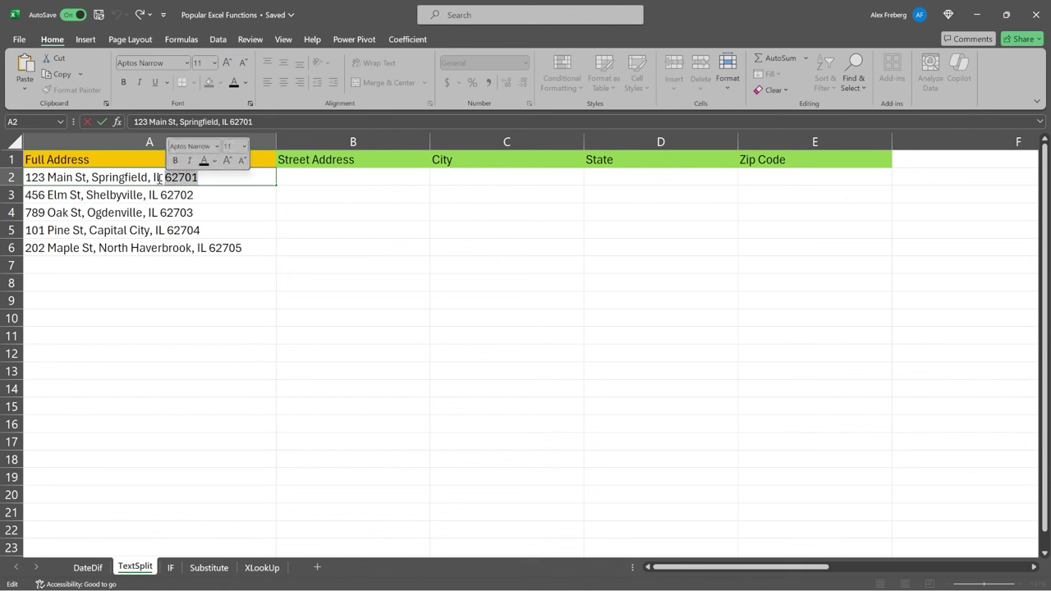
double_click(132, 177)
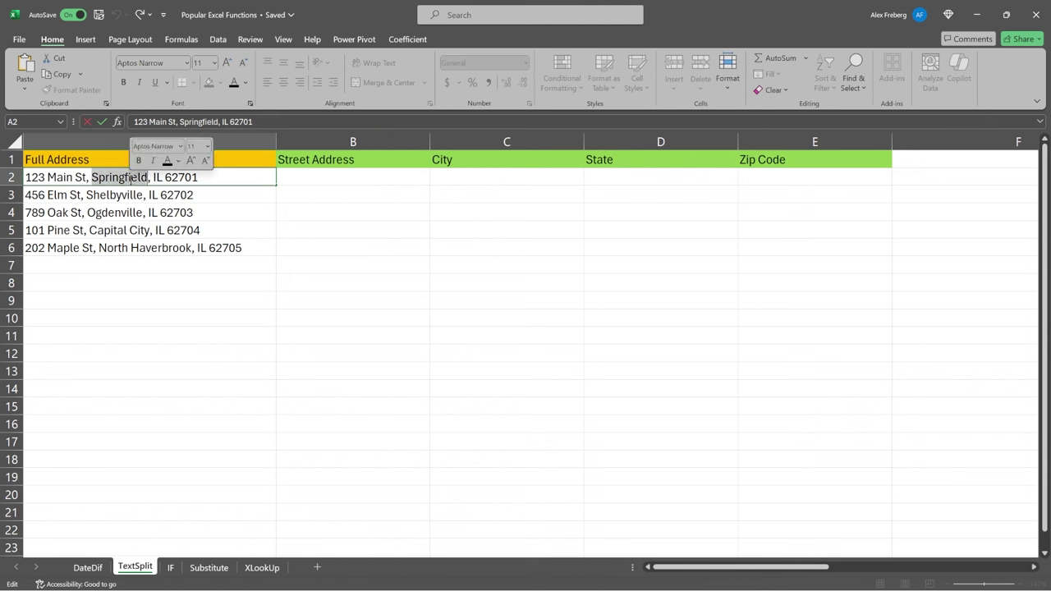
click(157, 230)
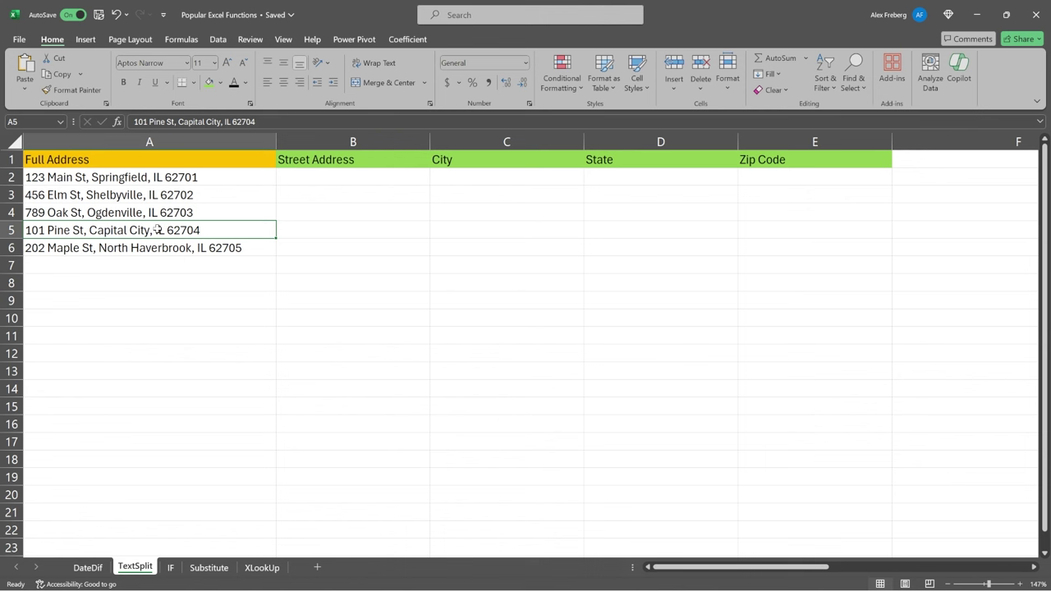
Enter the formula =TEXTSPLIT(A2,",") in B2 to split the full address at its commas.
click(354, 177)
text(=)
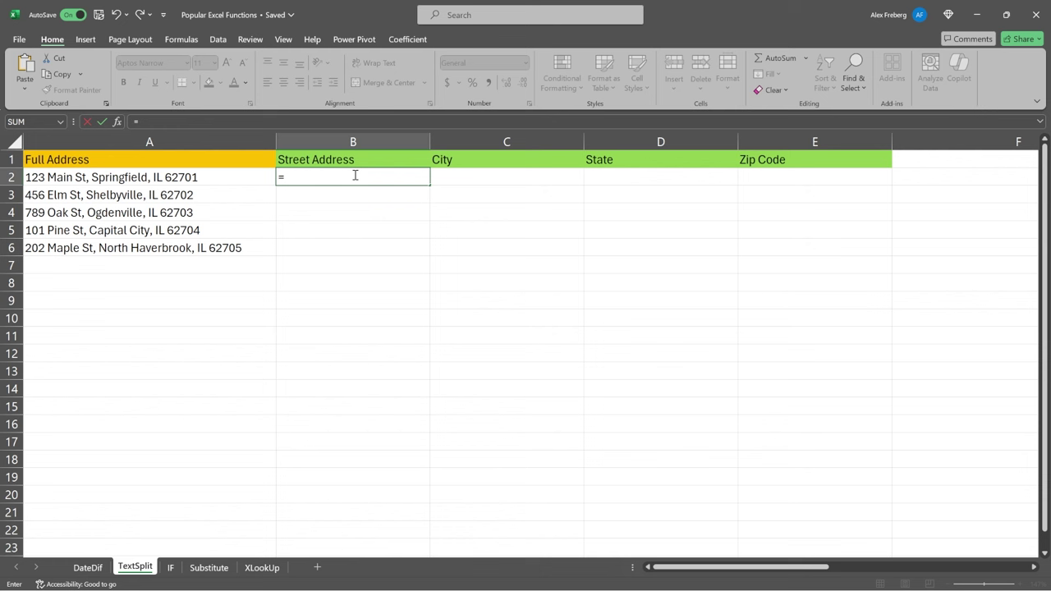
text(TEXTSPLIT)
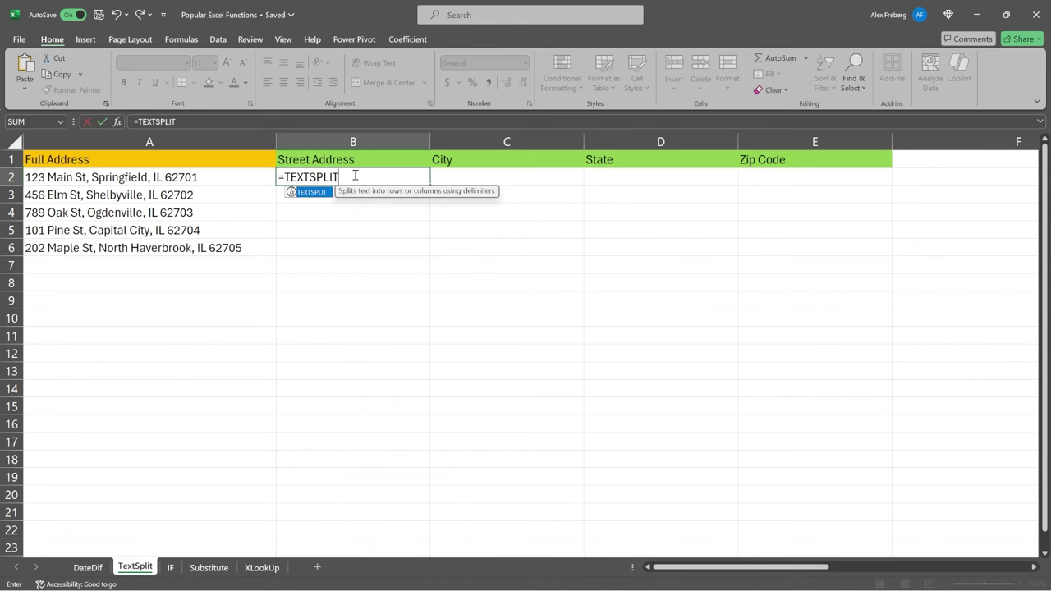
text(()
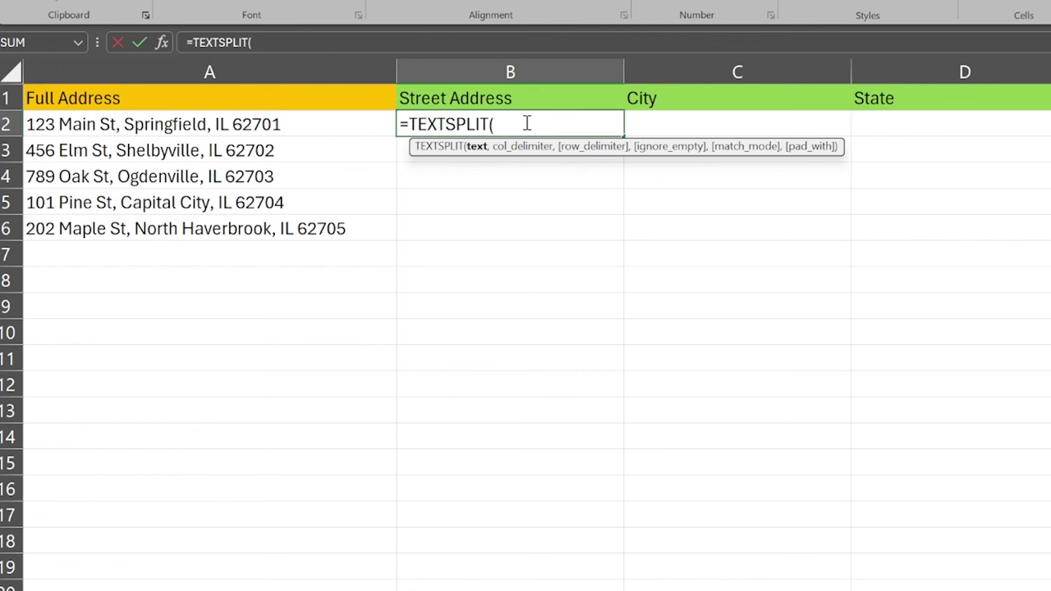
click(296, 124)
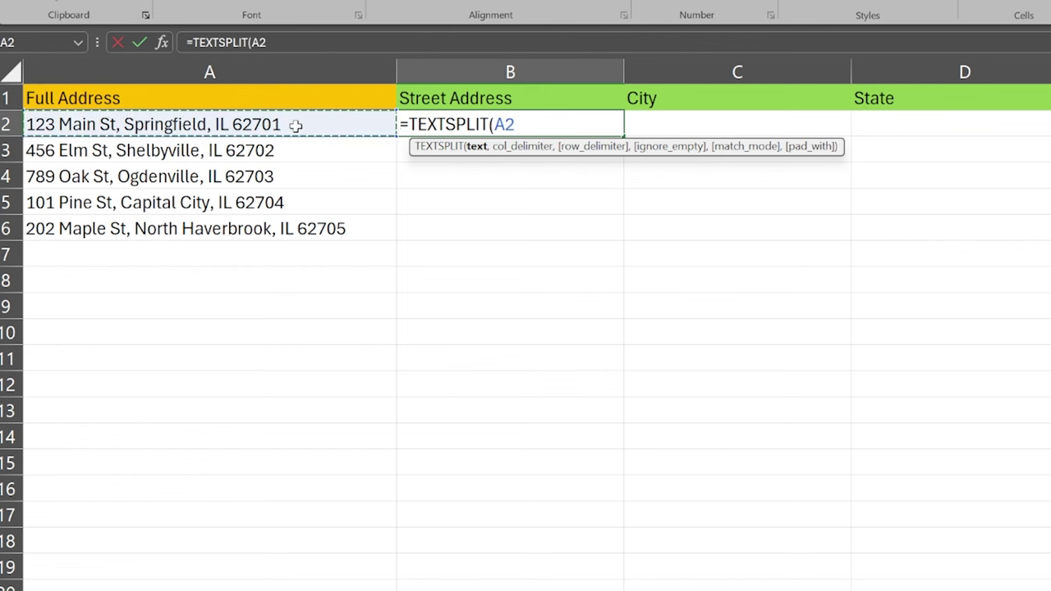
text(,",)
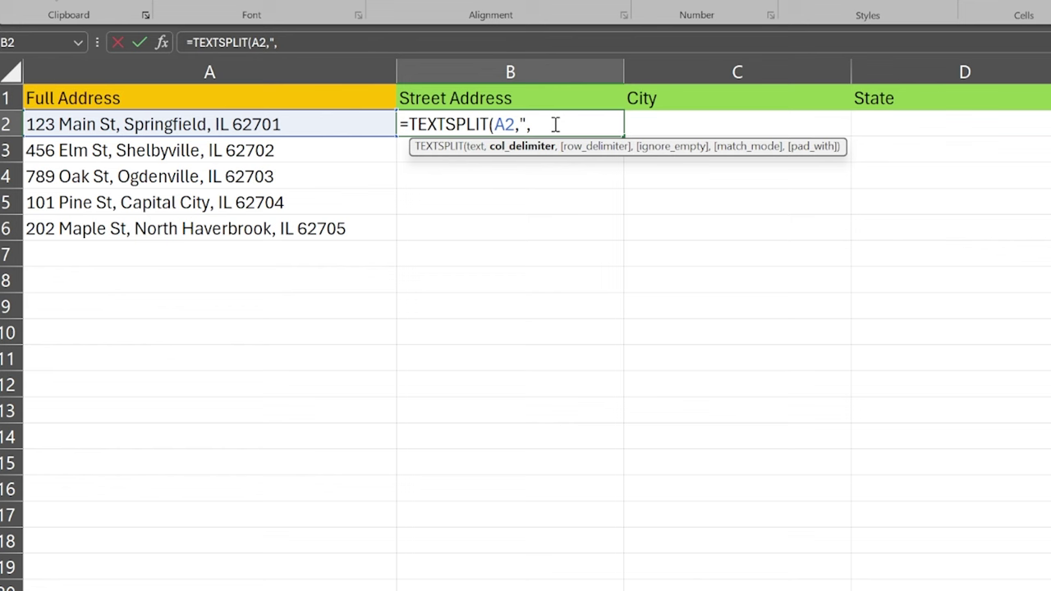
text())
key(Return)
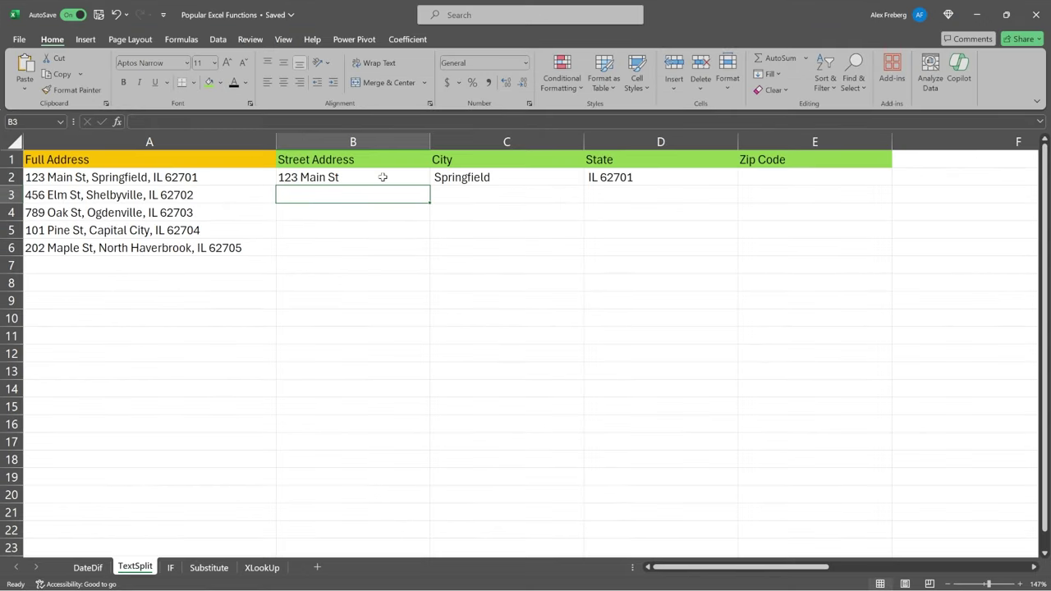
Check the split address across B2 to D2 and fill the TEXTSPLIT formula from B2 down through B6.
click(382, 177)
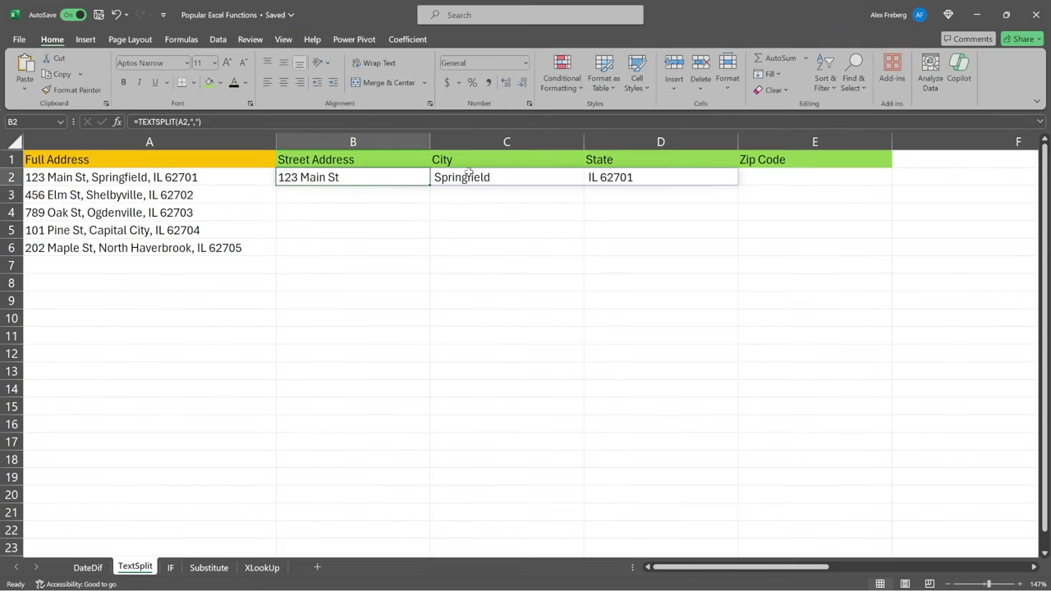
click(480, 176)
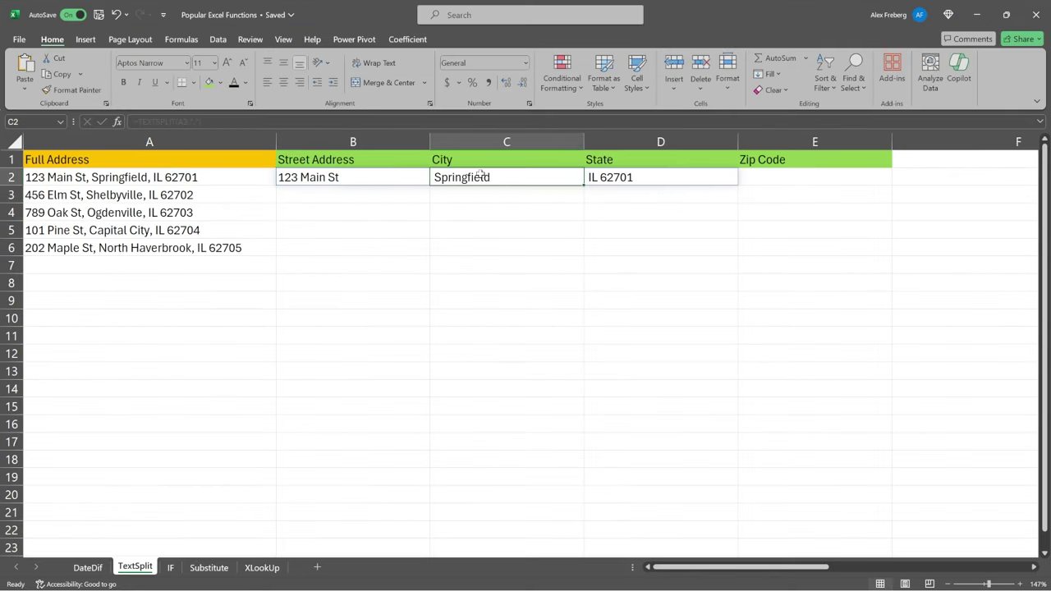
click(612, 173)
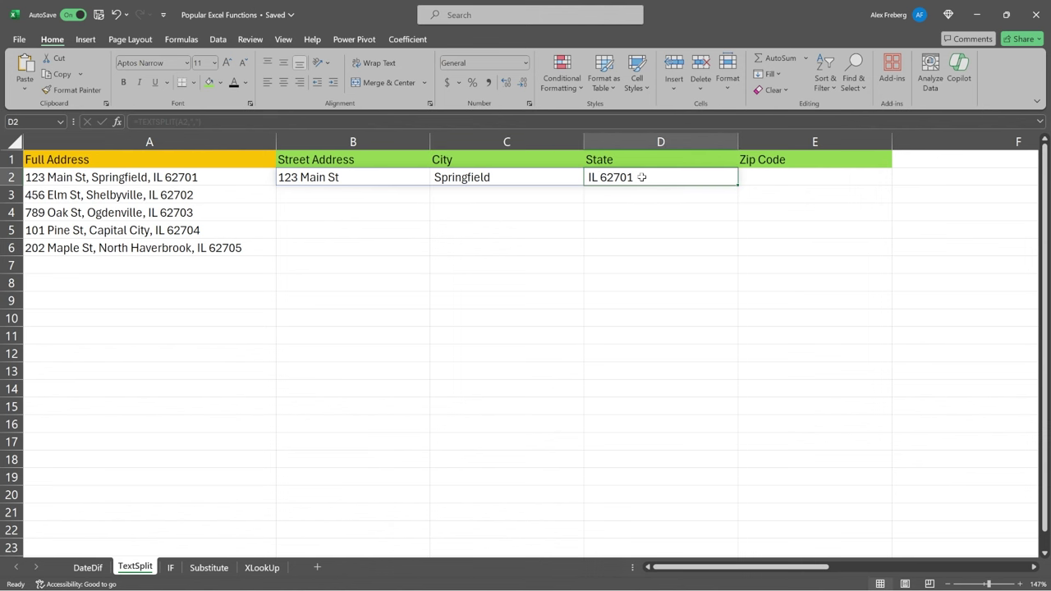
click(366, 179)
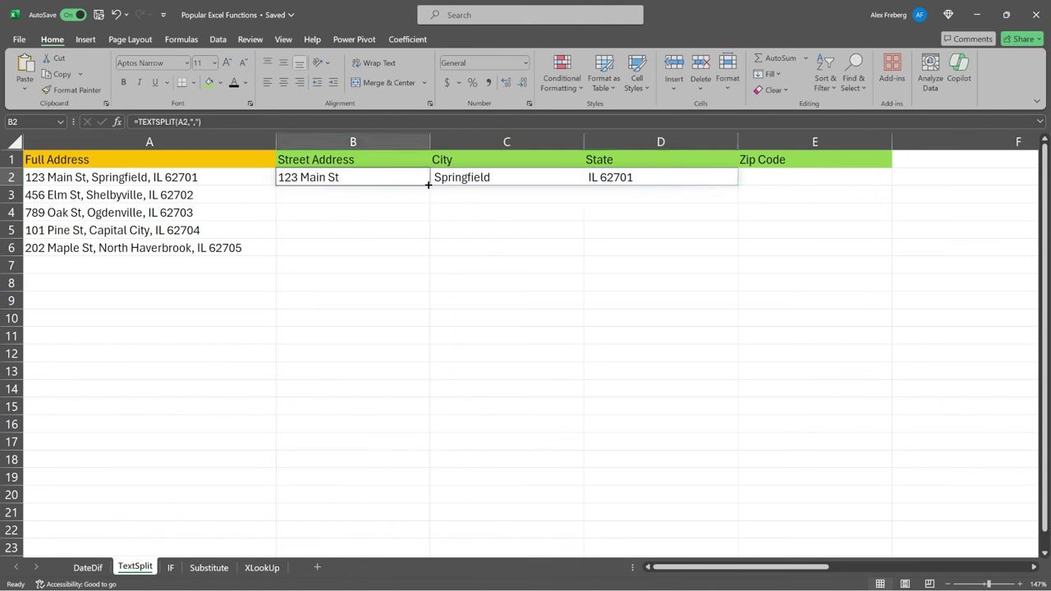
drag(428, 185, 431, 250)
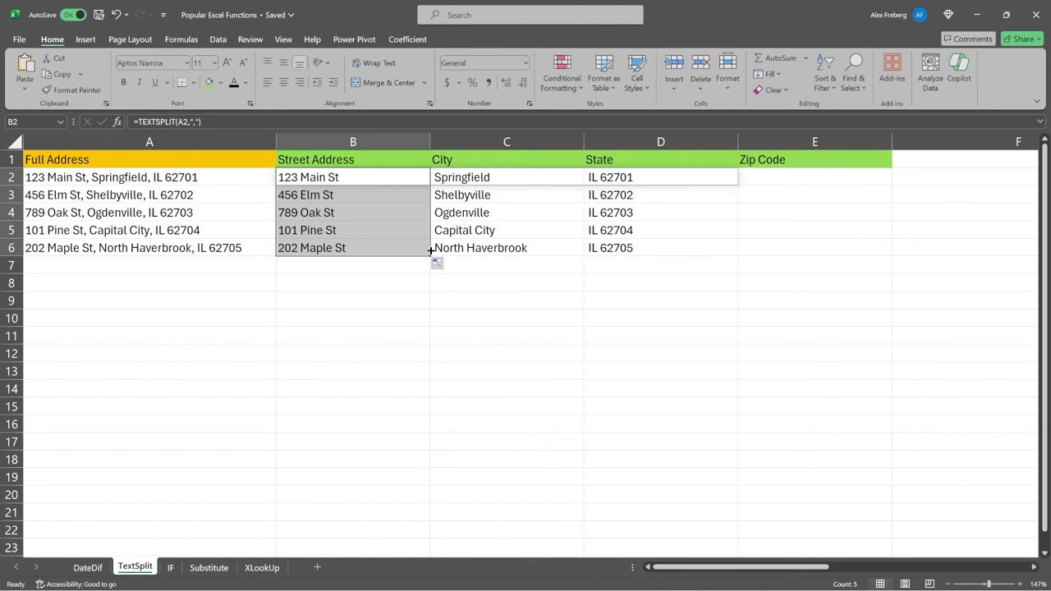
click(407, 248)
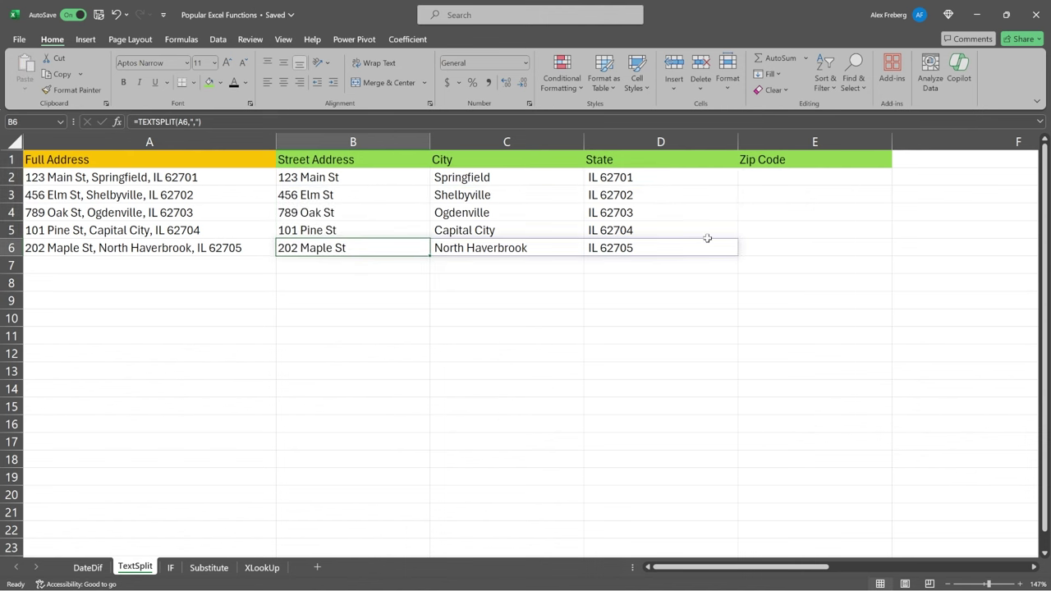
Inspect the contents of B2, C2 and D2 to see which cell holds the TEXTSPLIT formula.
click(340, 175)
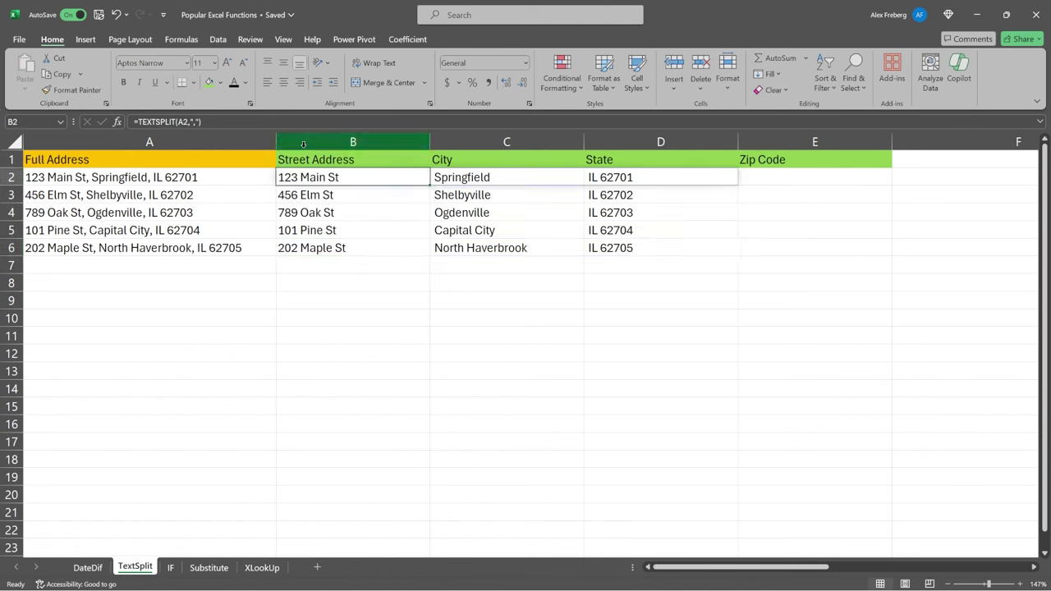
double_click(365, 177)
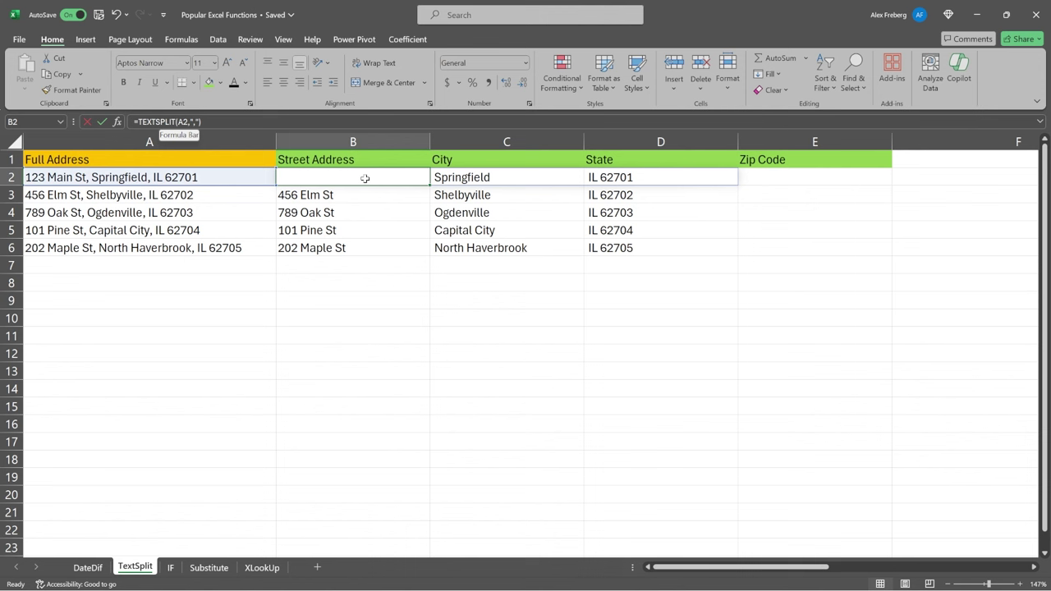
key(Escape)
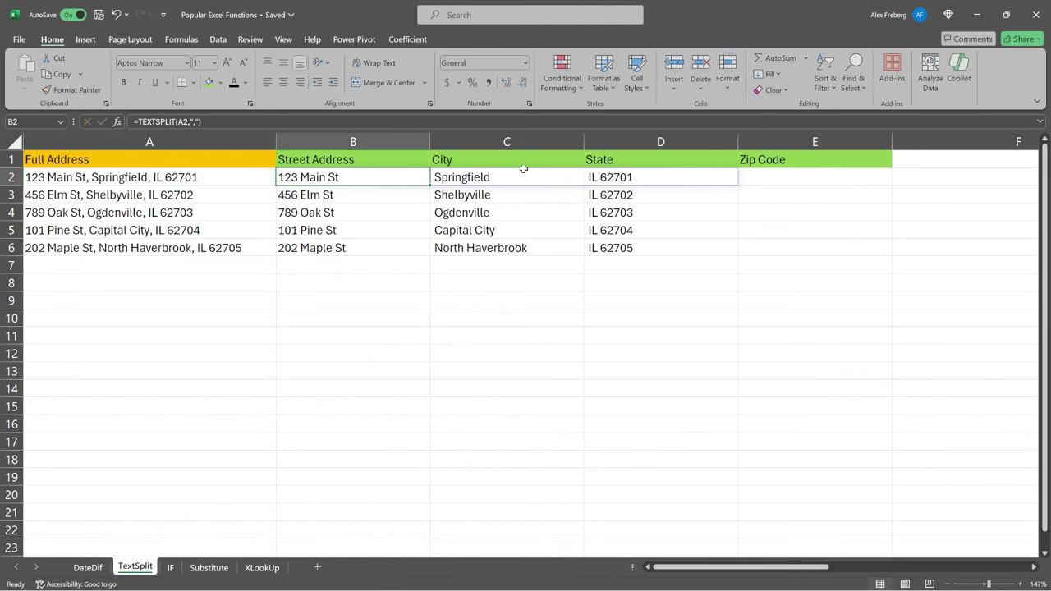
double_click(523, 170)
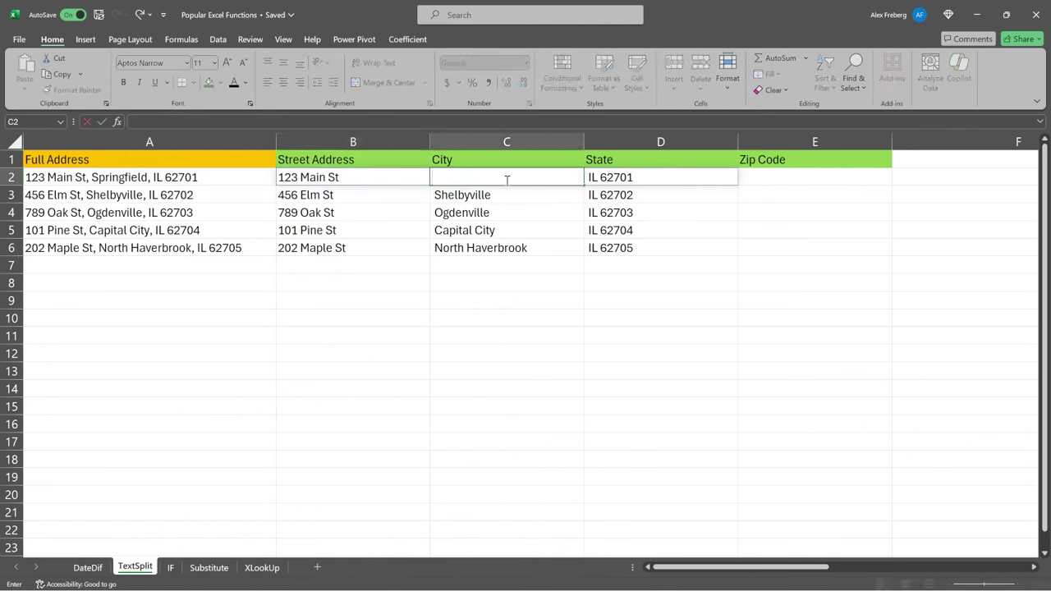
double_click(628, 176)
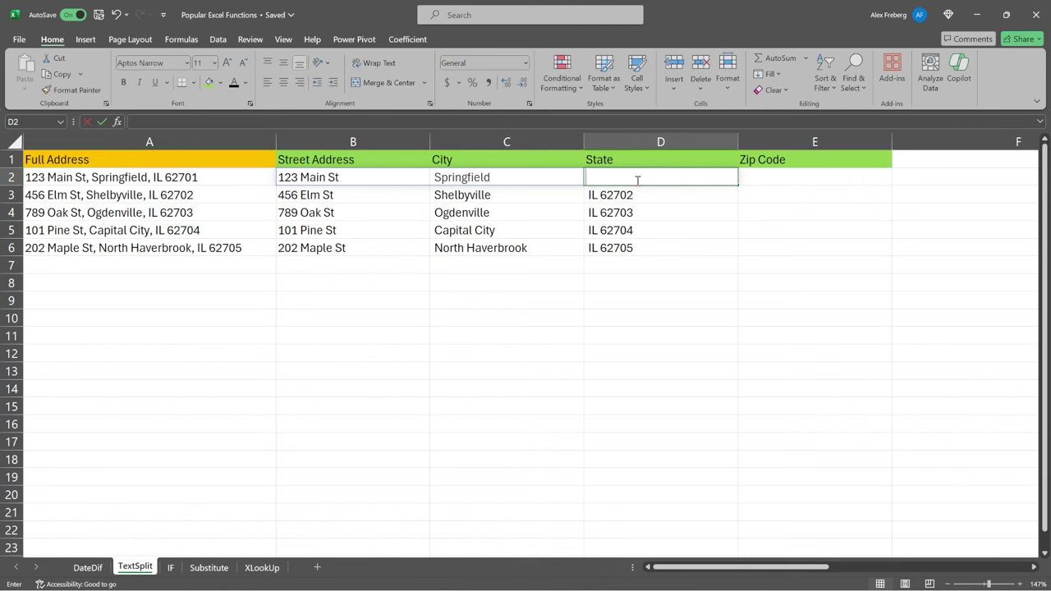
click(370, 175)
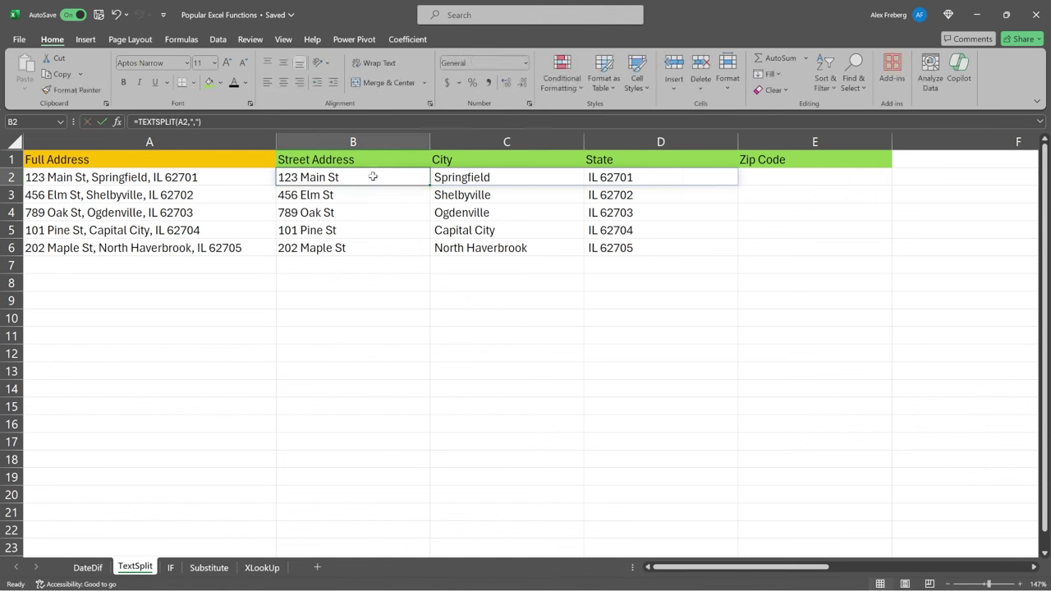
double_click(370, 176)
key(Escape)
Enter the formula =TEXTSPLIT(D2," ") in E2 to split the state and zip code at the space.
click(788, 179)
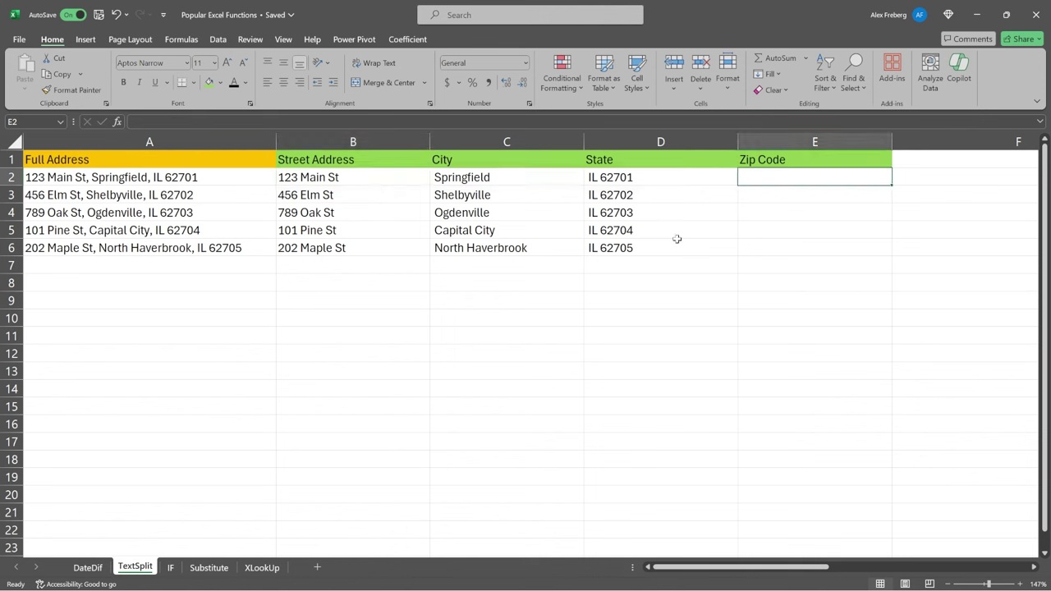
text(=)
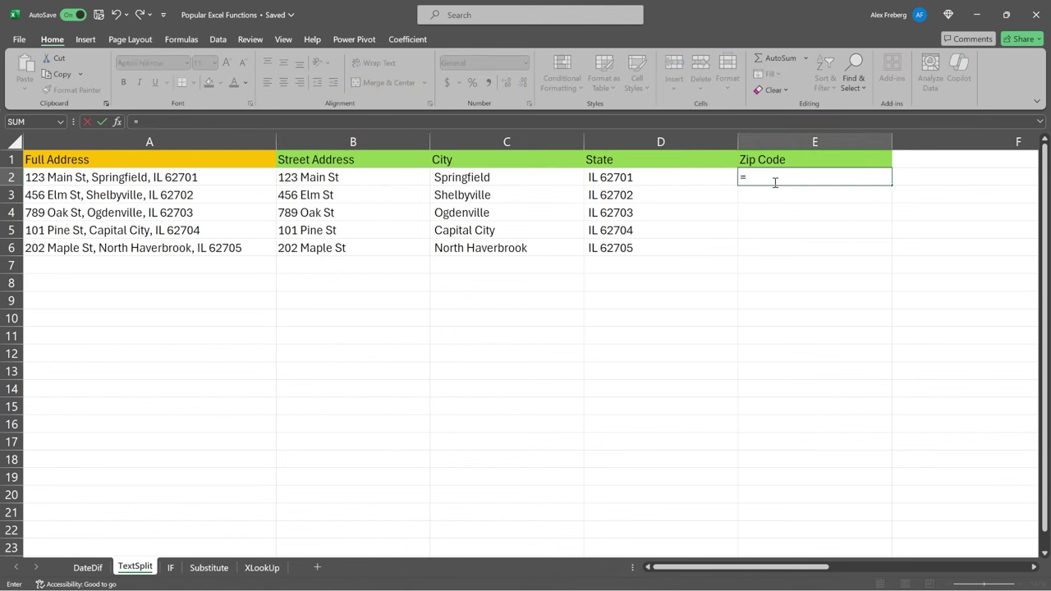
text(TEXTSPLIT(A2,","))
key(Return)
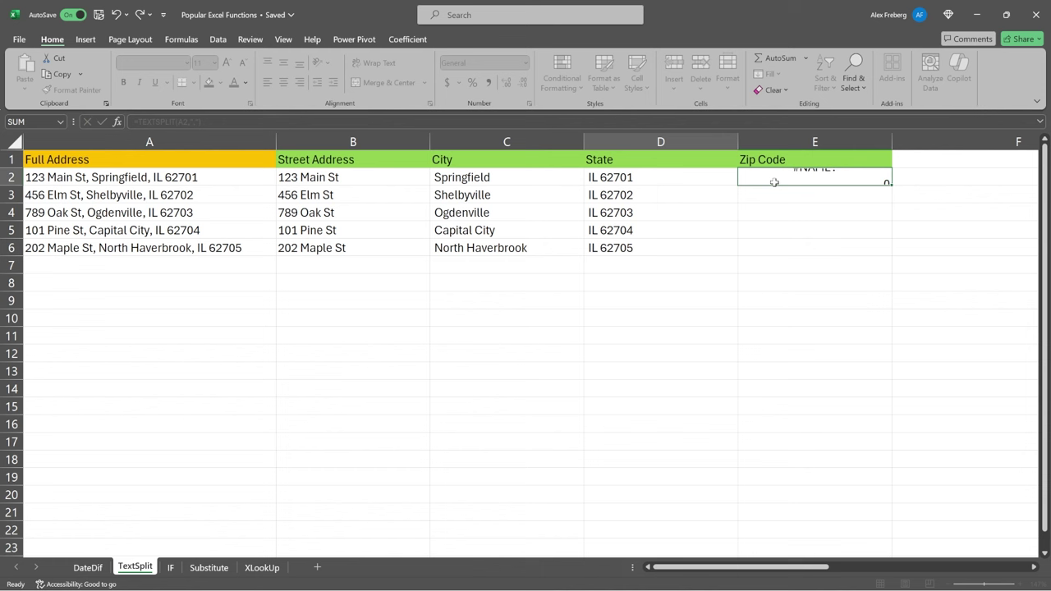
click(773, 182)
text(=TEXTSPLIT)
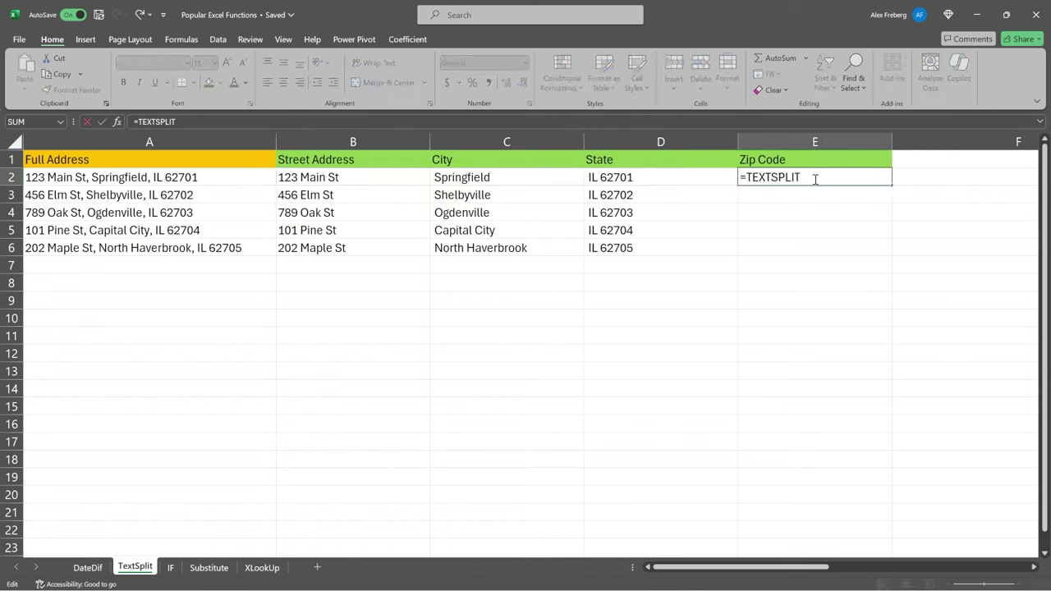
text(()
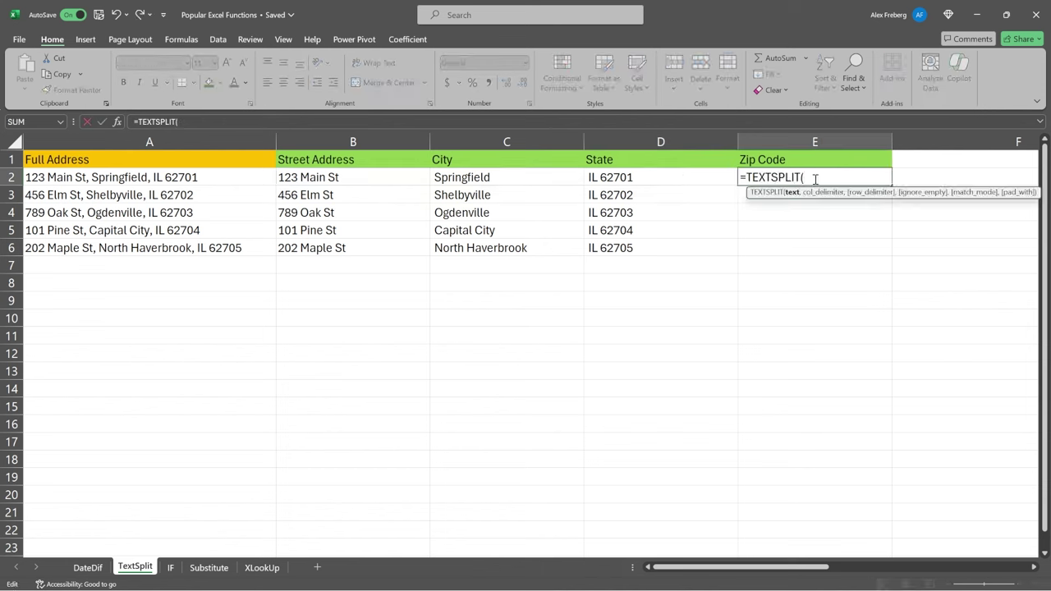
click(661, 178)
text(,")
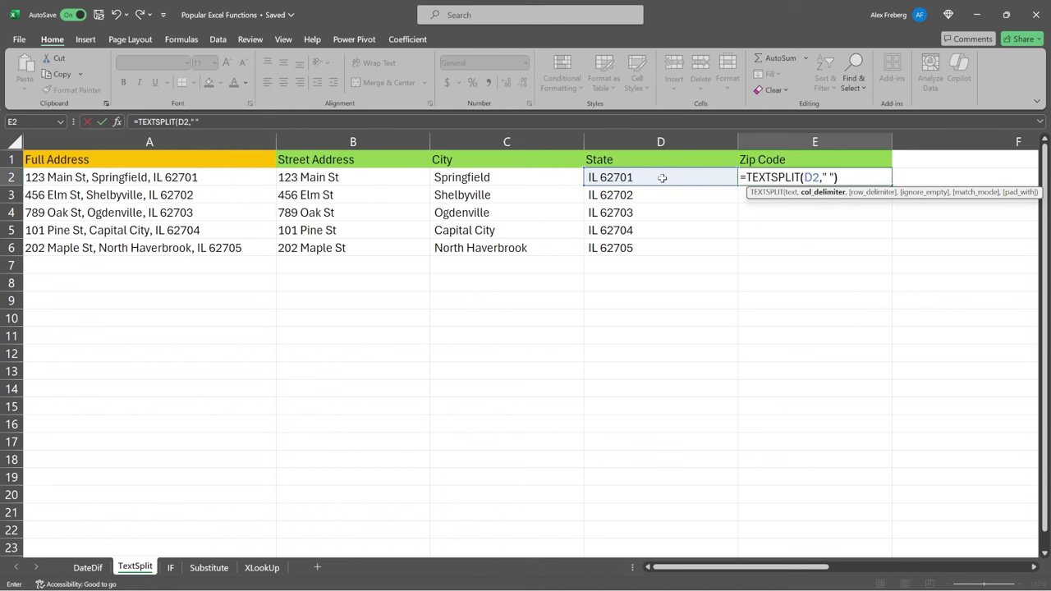
key(Return)
Examine how the split of D2 spreads across E2 to G2 and the spacing before the state codes in column D.
scroll(662, 177, right, 2)
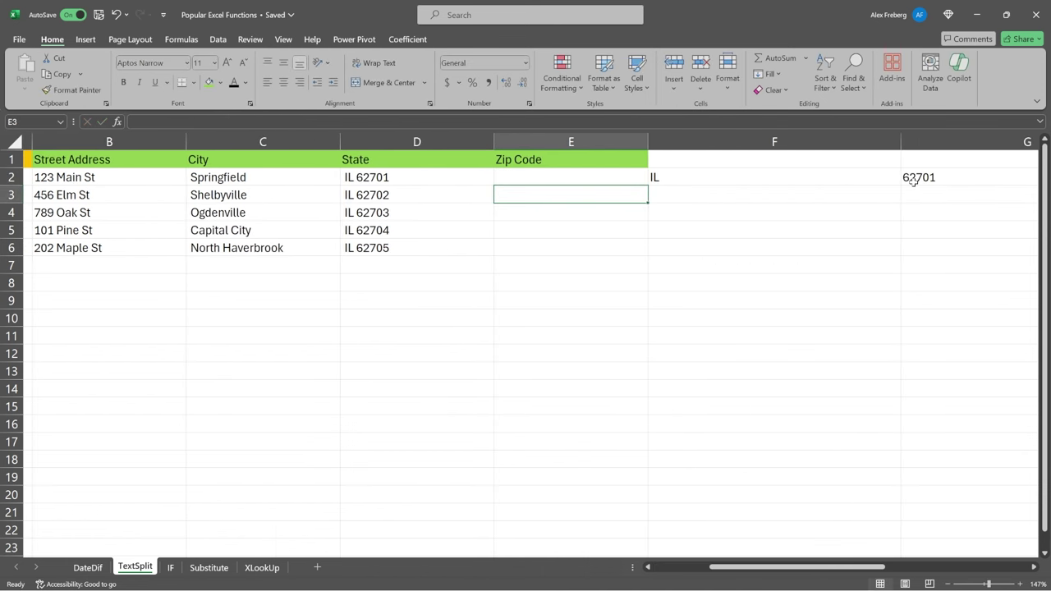
key(Up)
click(839, 177)
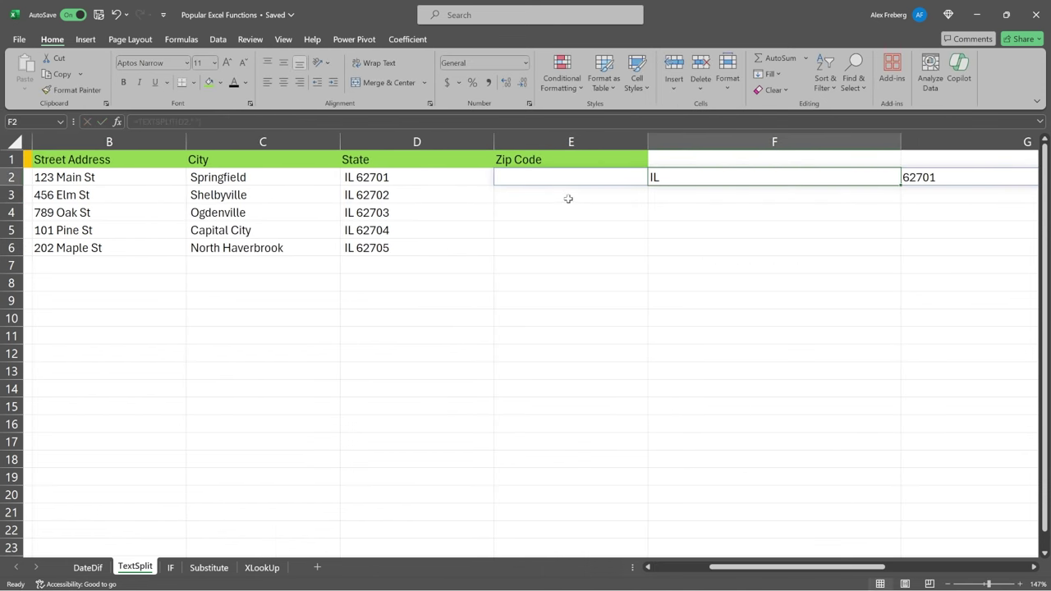
click(348, 177)
click(367, 232)
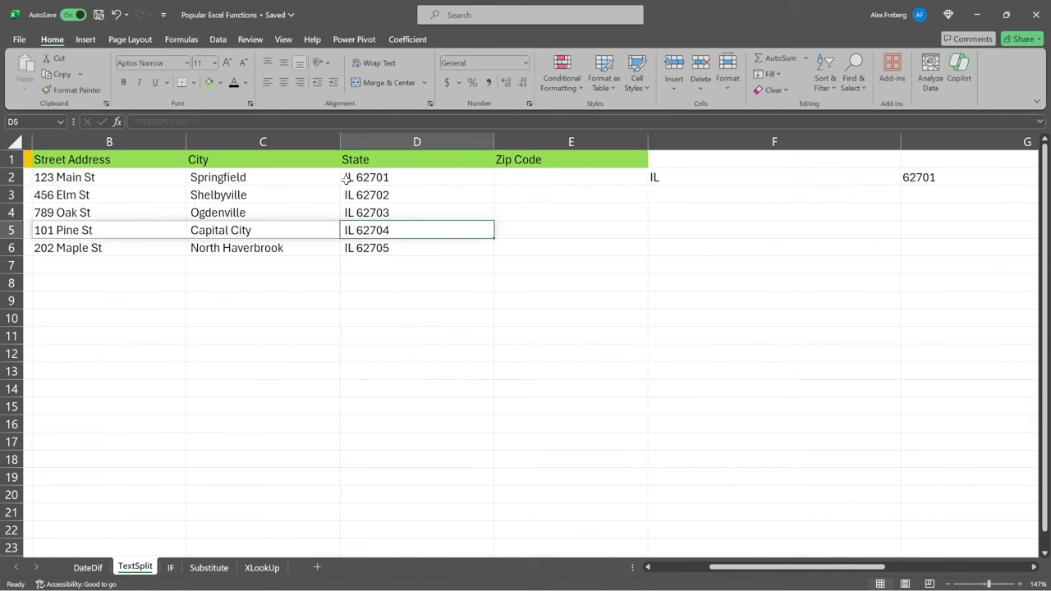
scroll(346, 177, up, 16)
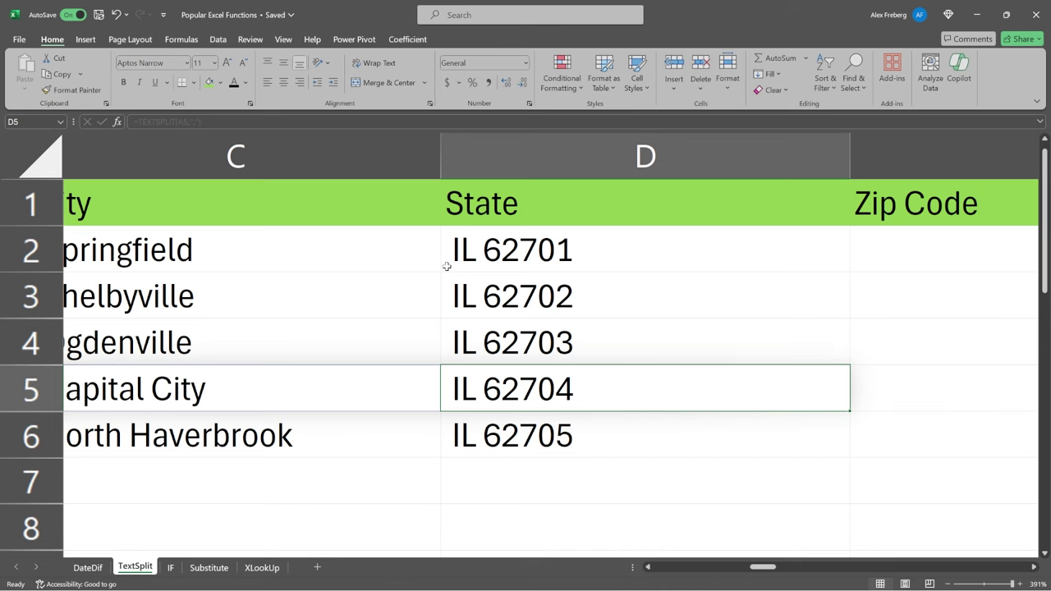
scroll(447, 266, down, 15)
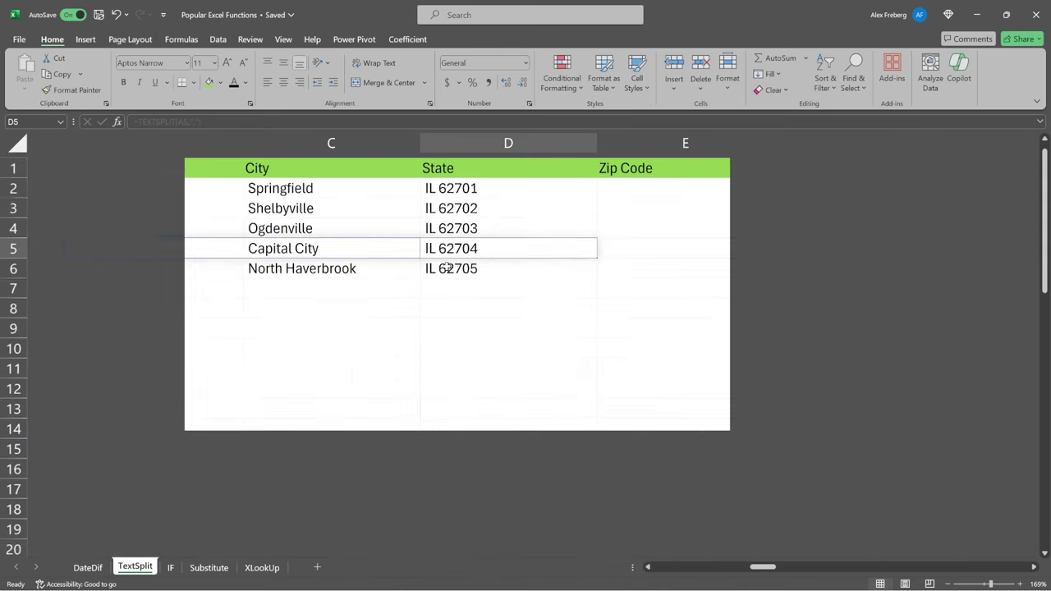
scroll(446, 266, up, 1)
scroll(447, 266, right, 4)
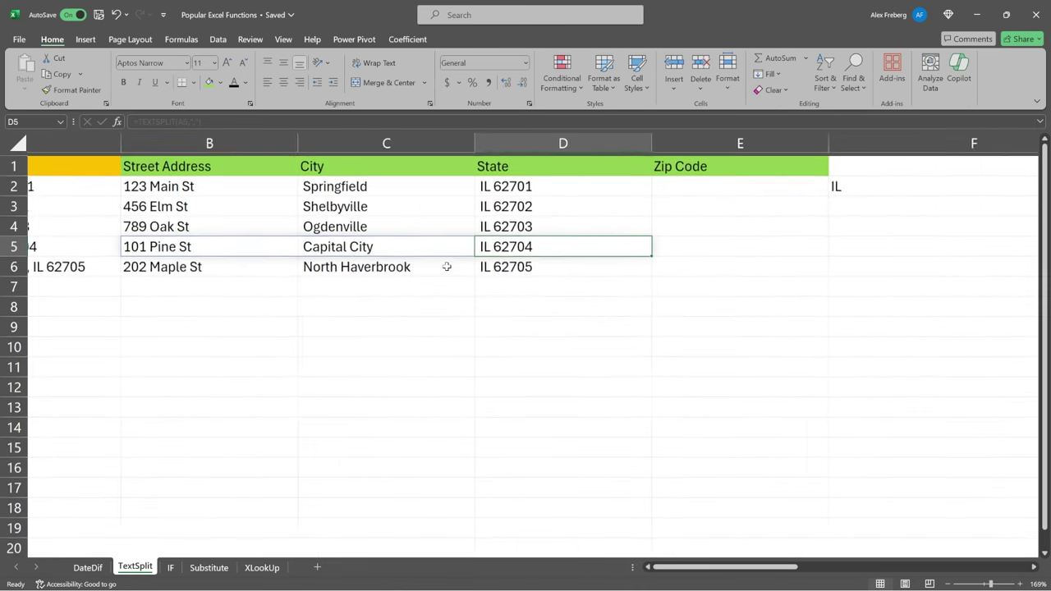
click(631, 183)
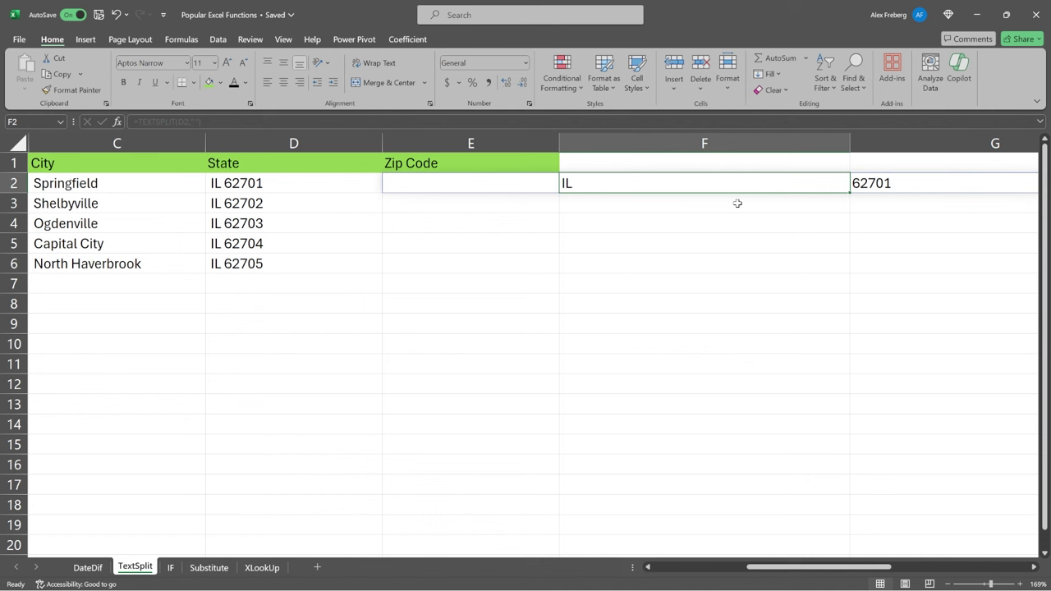
click(510, 186)
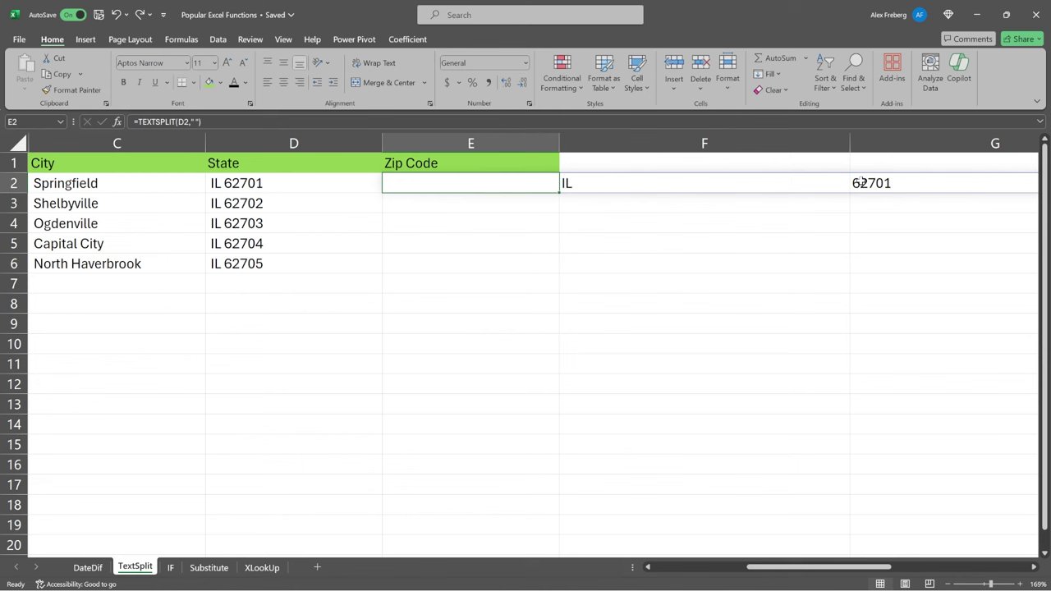
scroll(757, 193, down, 4)
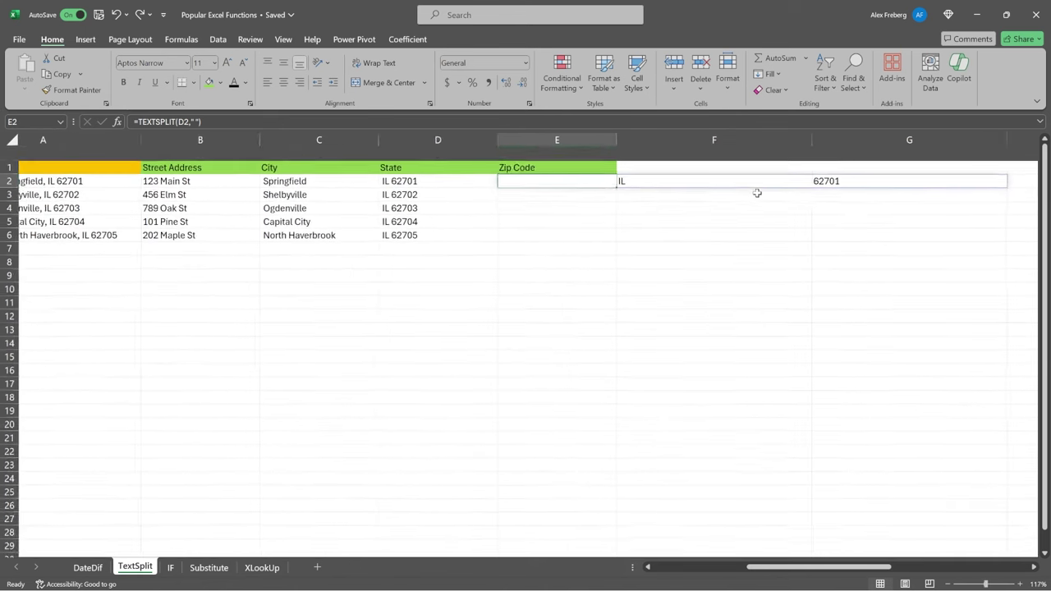
Inspect B2, C2 and D2 to compare which split address cells hold an editable formula.
click(187, 168)
click(261, 166)
click(382, 171)
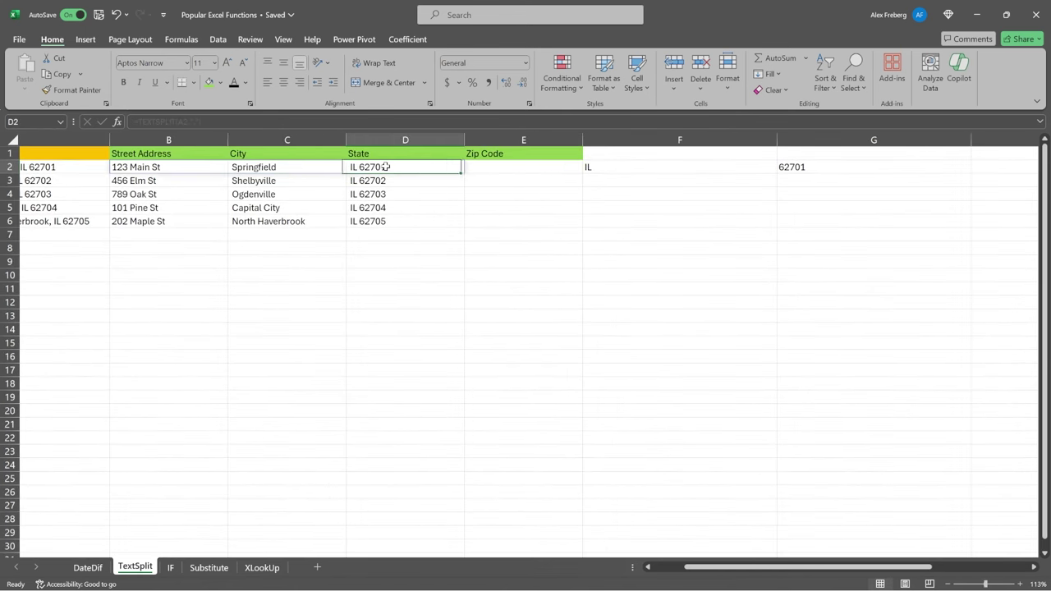
click(217, 168)
click(251, 167)
click(364, 171)
click(250, 167)
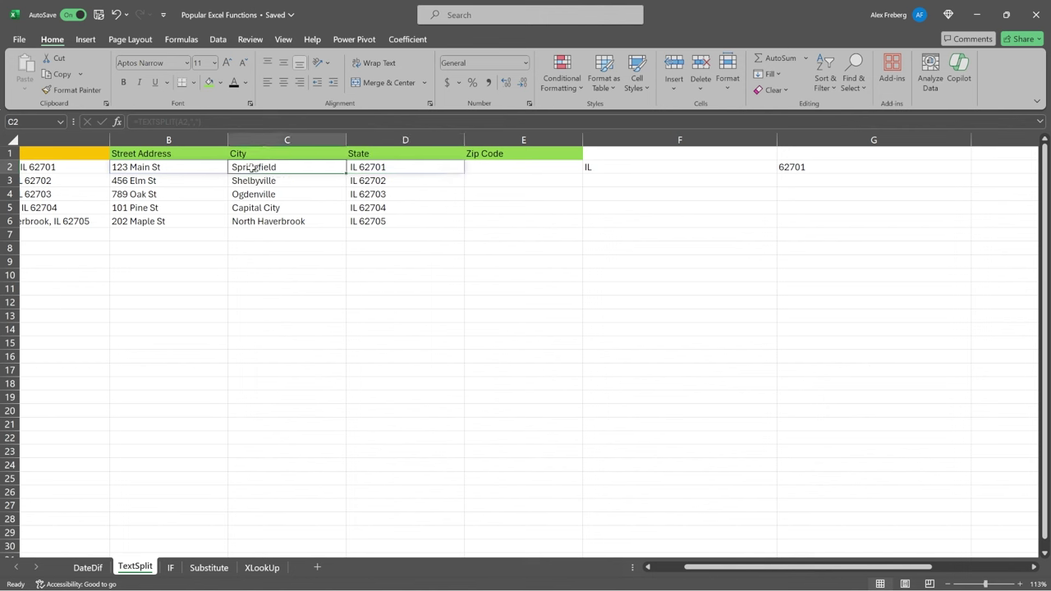
Copy the split addresses in B2:D6 and paste them in place as values only.
click(215, 170)
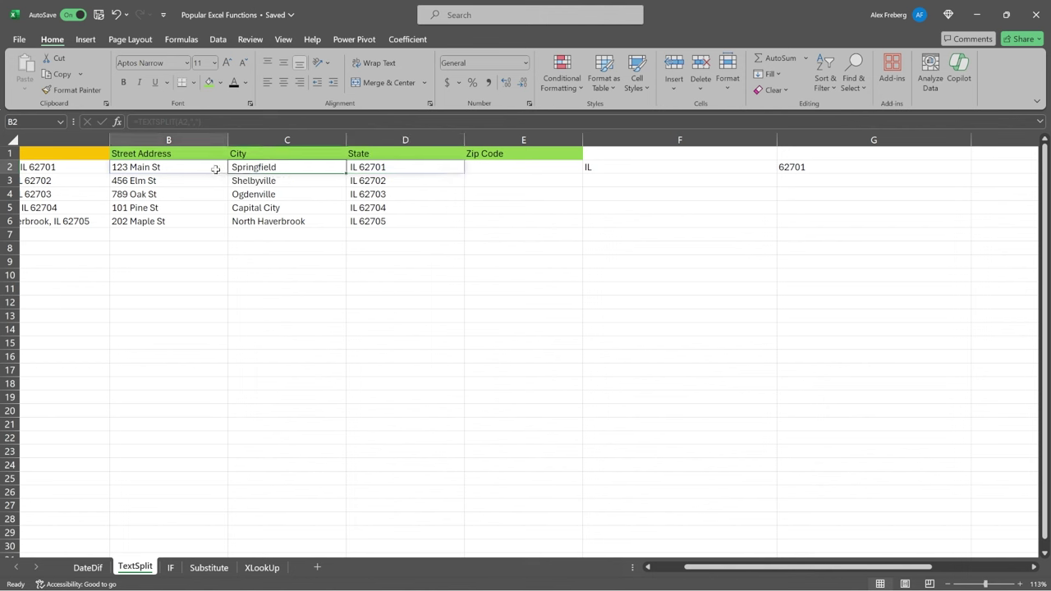
shift+click(384, 220)
key(ctrl+c)
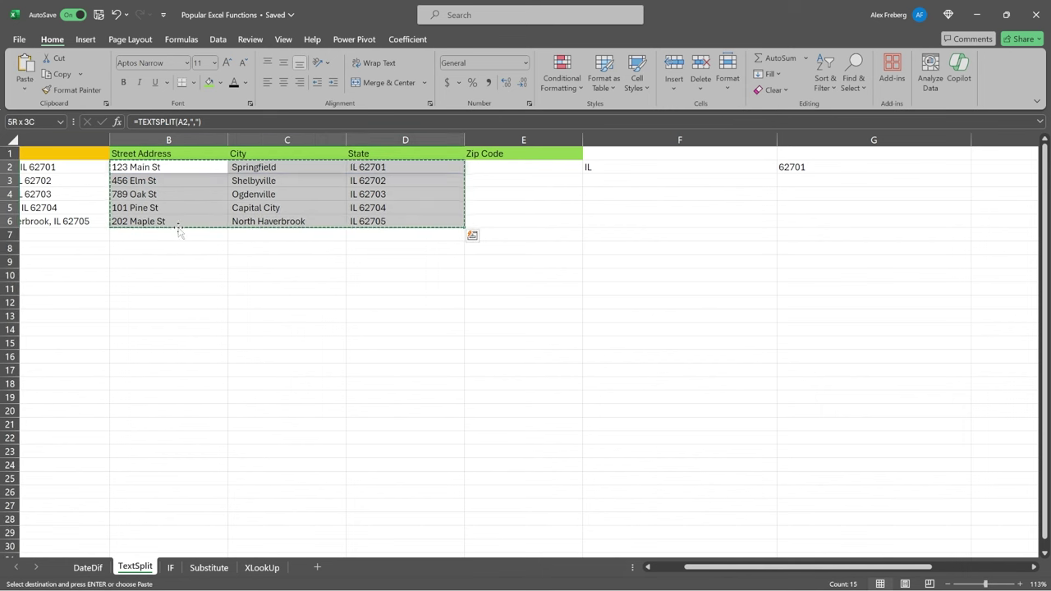
right_click(179, 166)
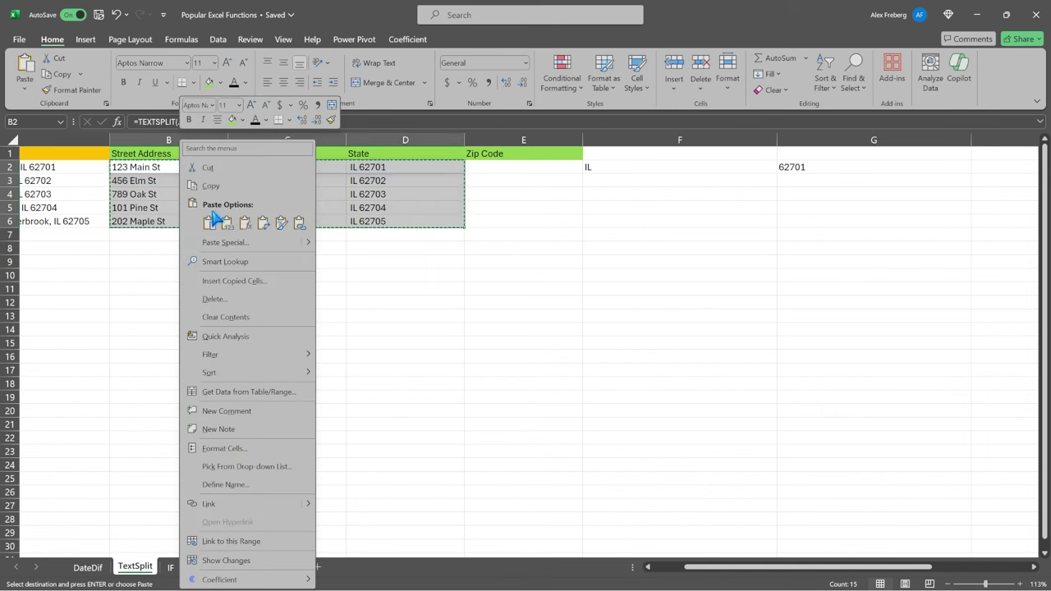
click(230, 232)
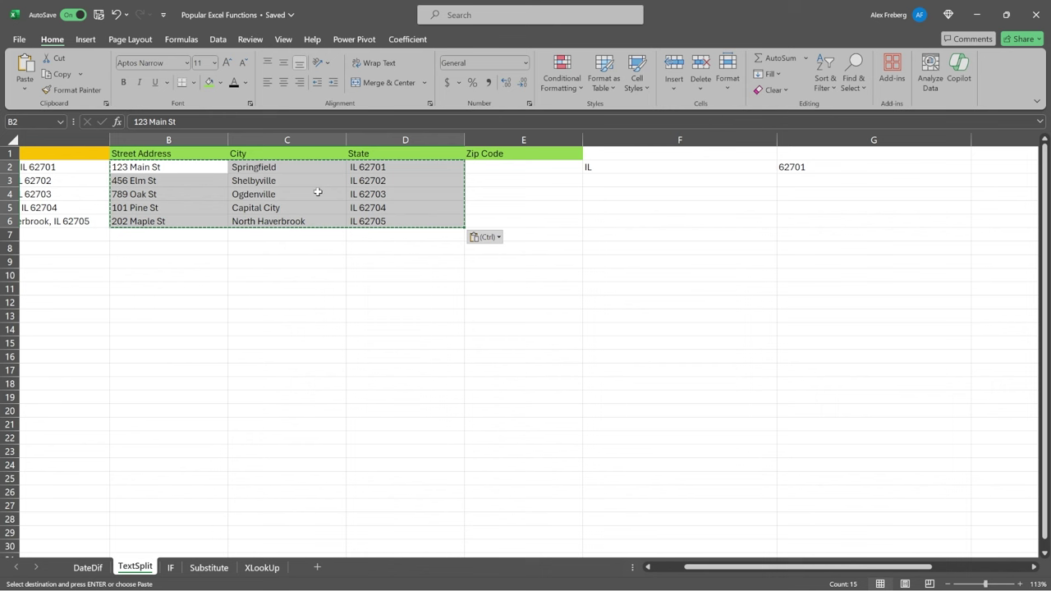
Inspect the contents of the State cells from D2 down to D6, including the full text in D2.
double_click(383, 166)
drag(400, 167, 353, 168)
click(393, 166)
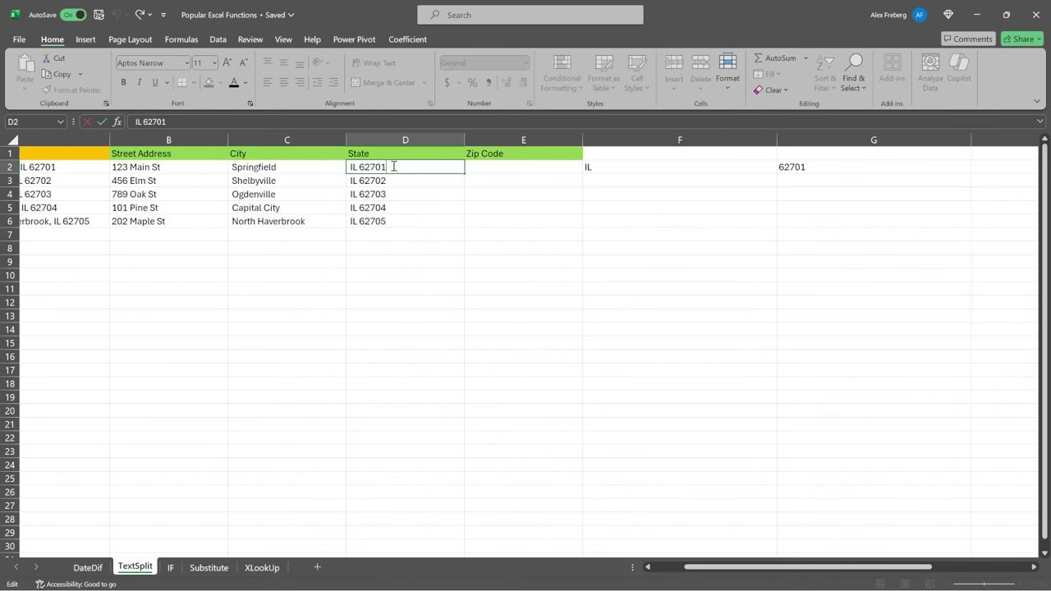
click(355, 194)
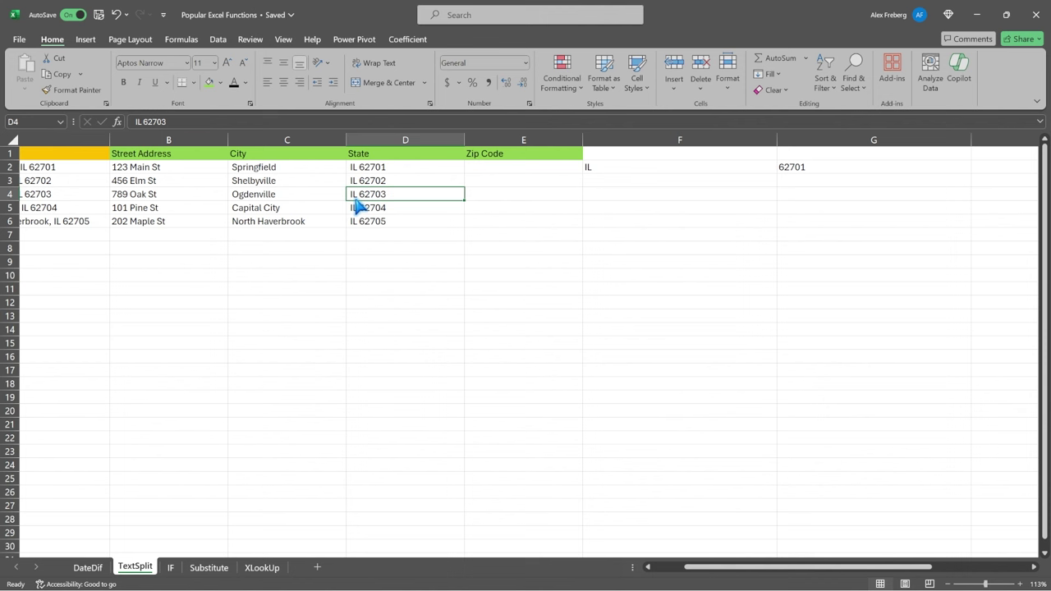
click(355, 208)
click(355, 221)
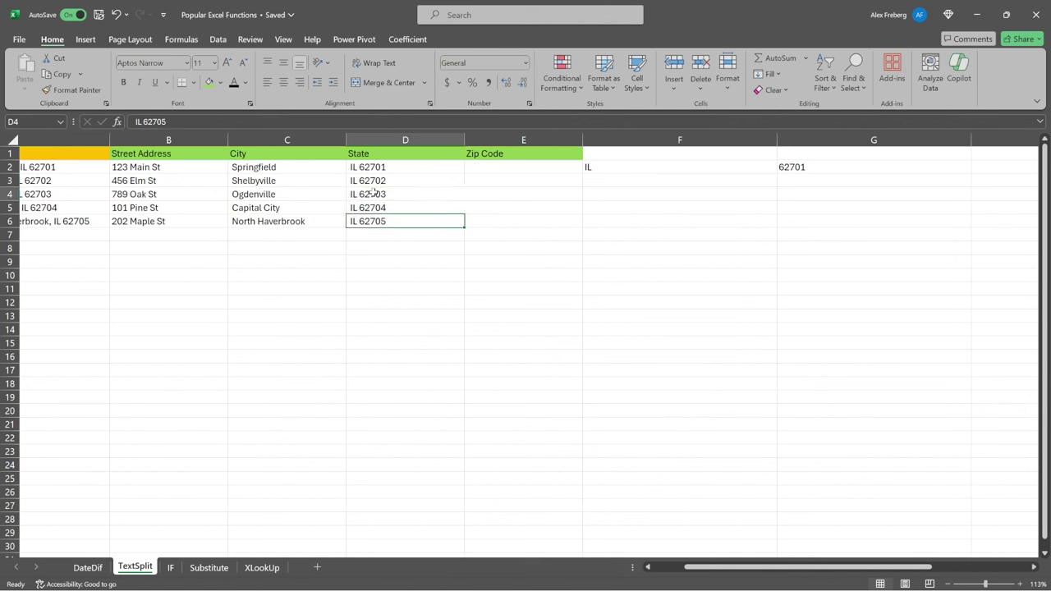
click(374, 193)
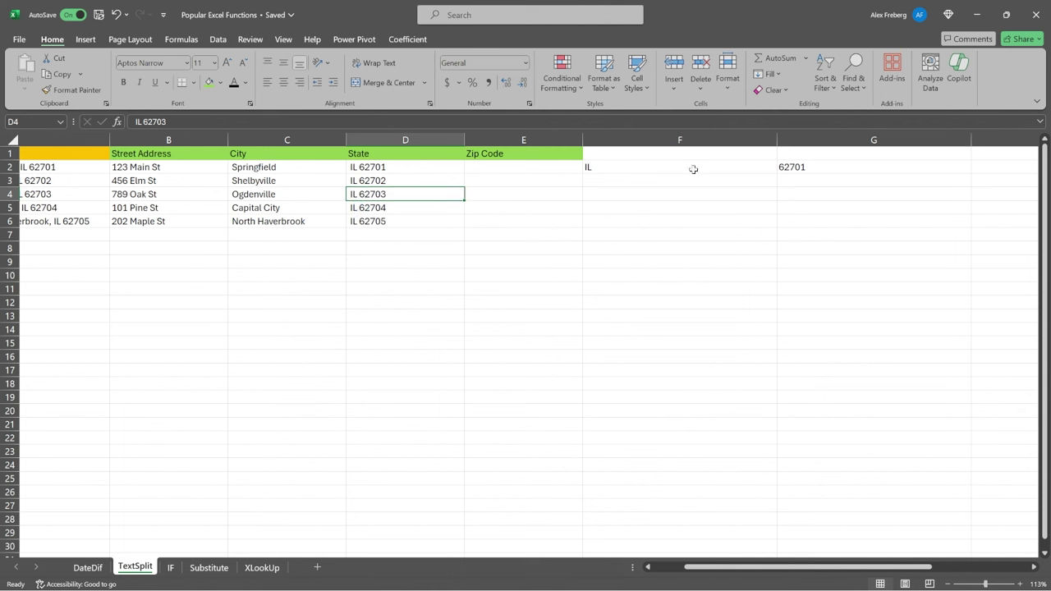
Fill the TEXTSPLIT formula from E2 down through E6.
click(567, 167)
drag(580, 171, 581, 228)
Try to paste the split states and zip codes from F2:G6 as values over D2:E6, and undo the paste.
click(724, 169)
shift+click(880, 220)
key(ctrl+c)
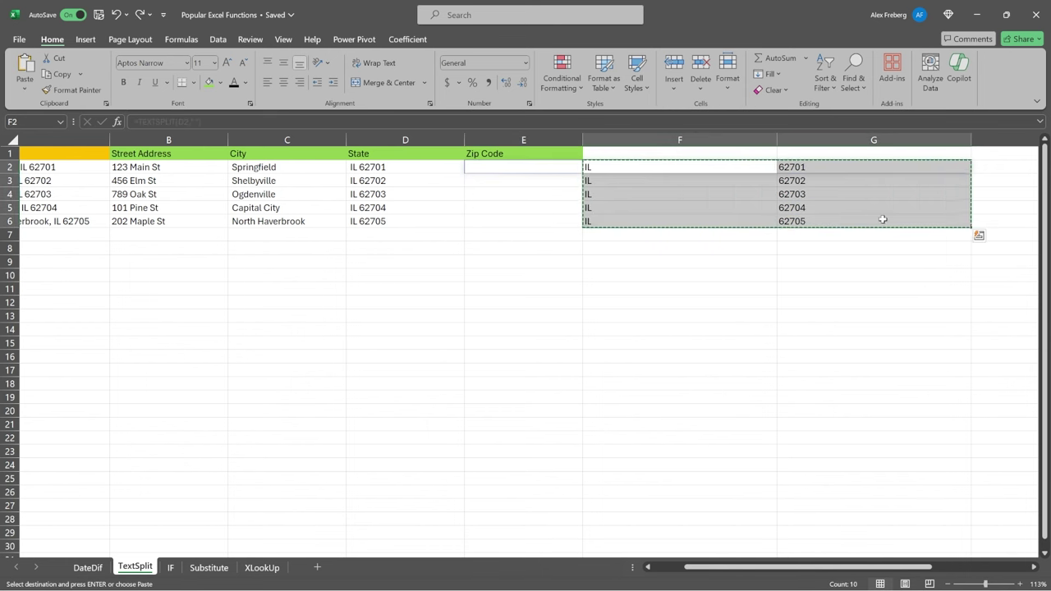
click(506, 235)
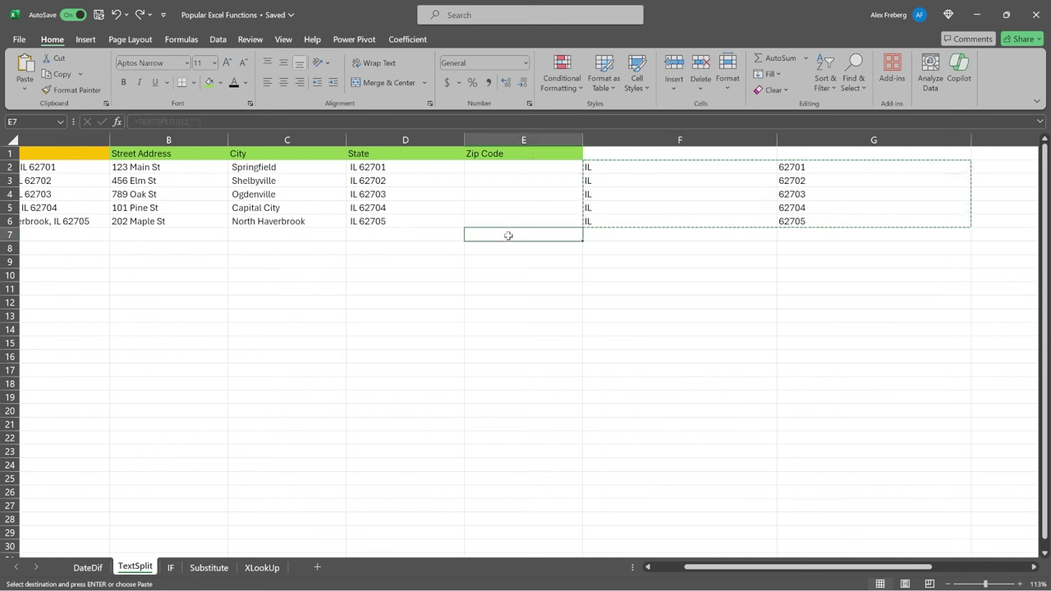
right_click(506, 235)
key(Escape)
click(414, 171)
click(490, 166)
click(433, 169)
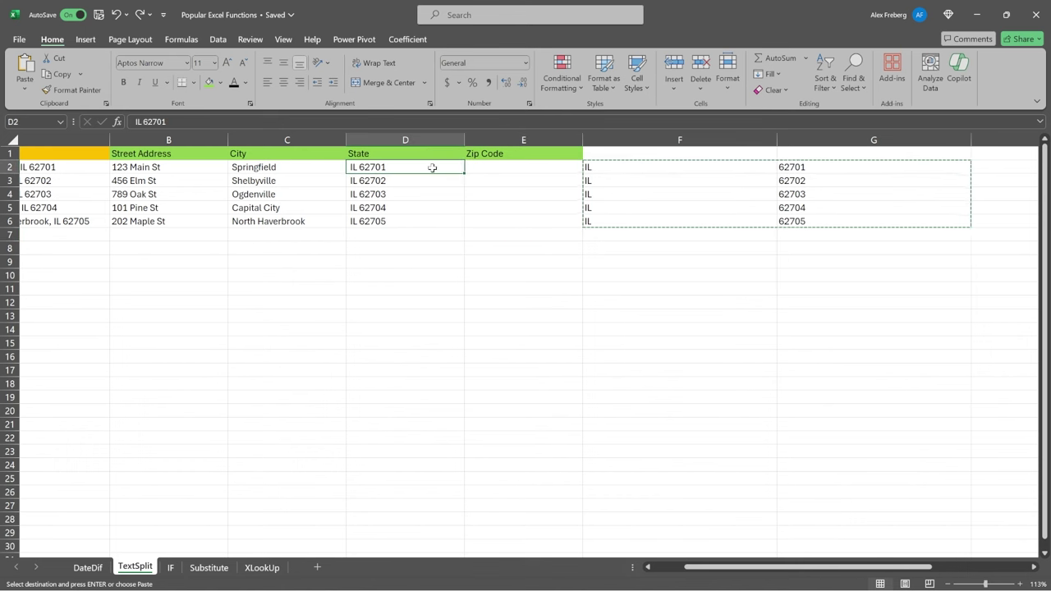
right_click(432, 169)
click(481, 206)
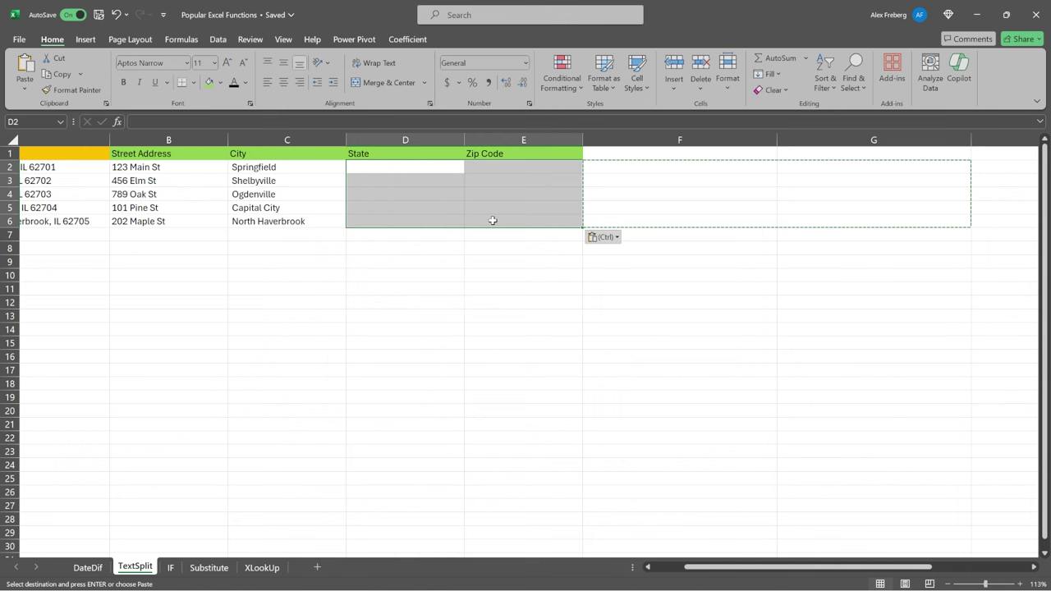
key(Escape)
key(ctrl+z)
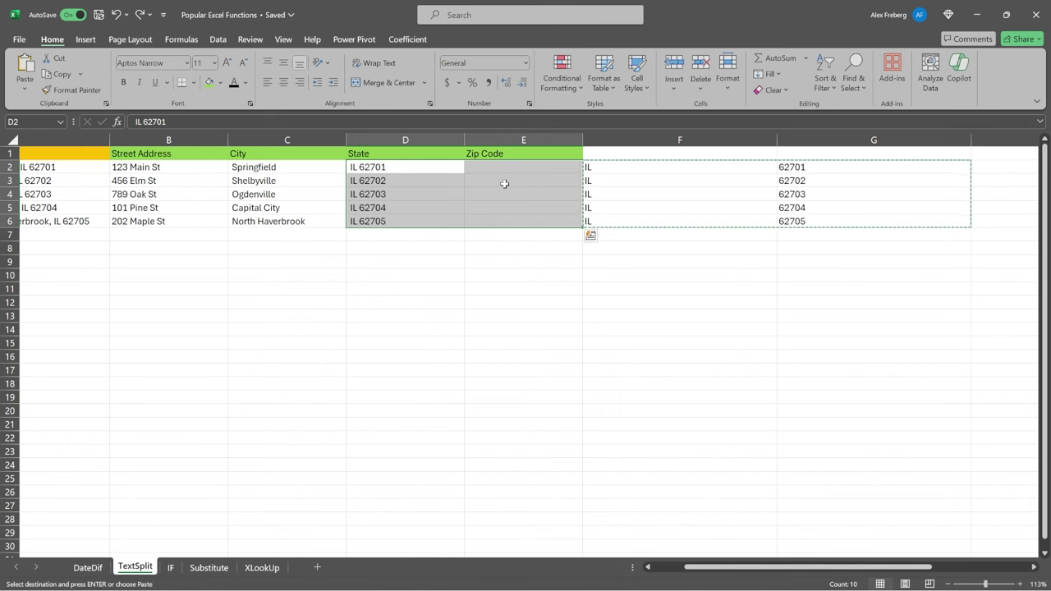
Inspect the TEXTSPLIT formula in E2 and its reference to D2, leaving it unedited.
click(517, 169)
double_click(519, 167)
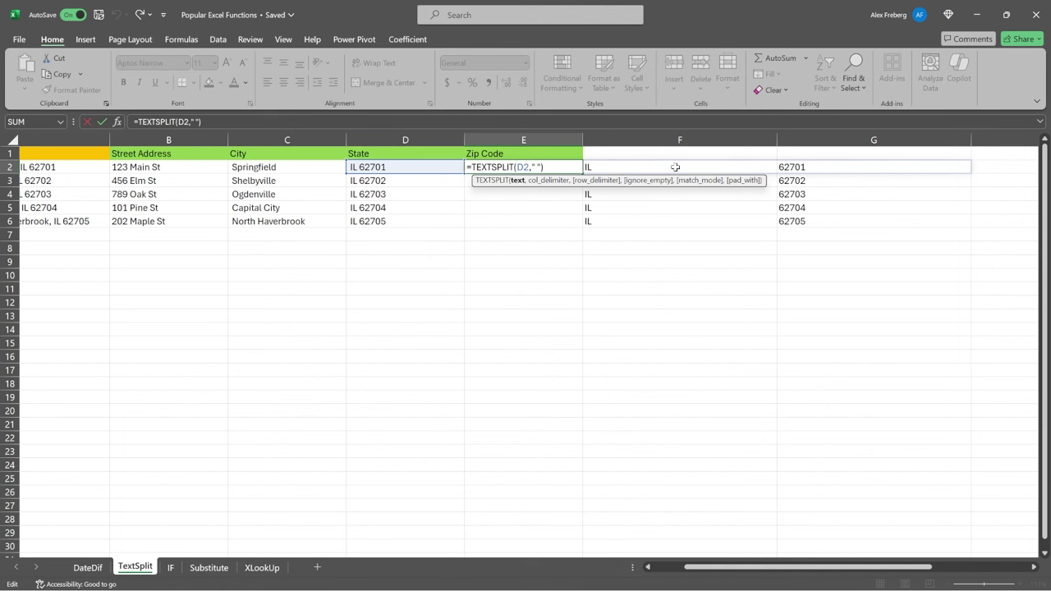
click(675, 166)
key(Escape)
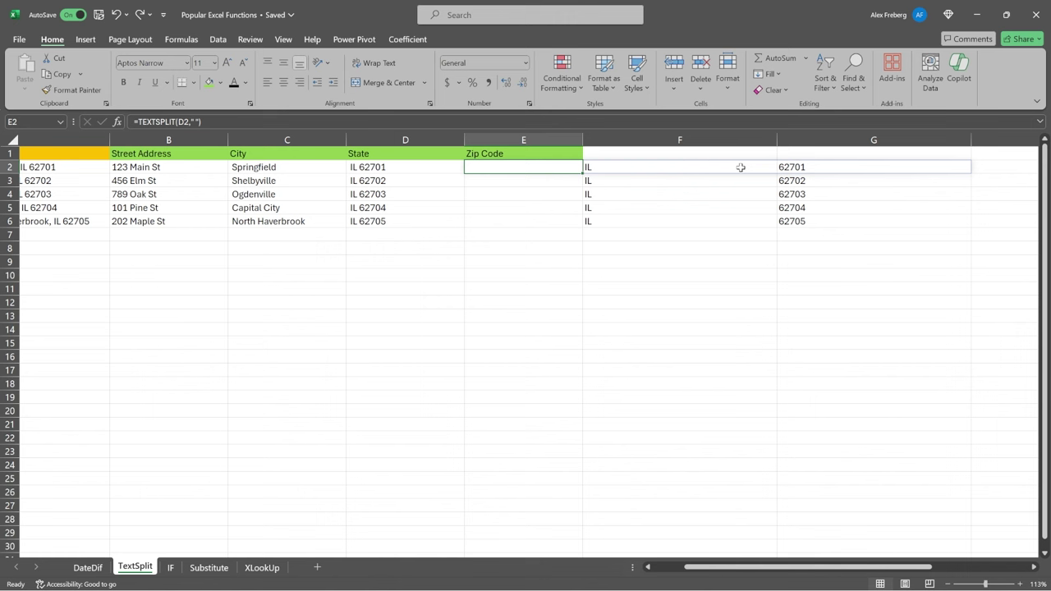
Copy the split states and zip codes in F2:G6 and paste them as values starting at D7.
drag(741, 168, 823, 222)
key(ctrl+c)
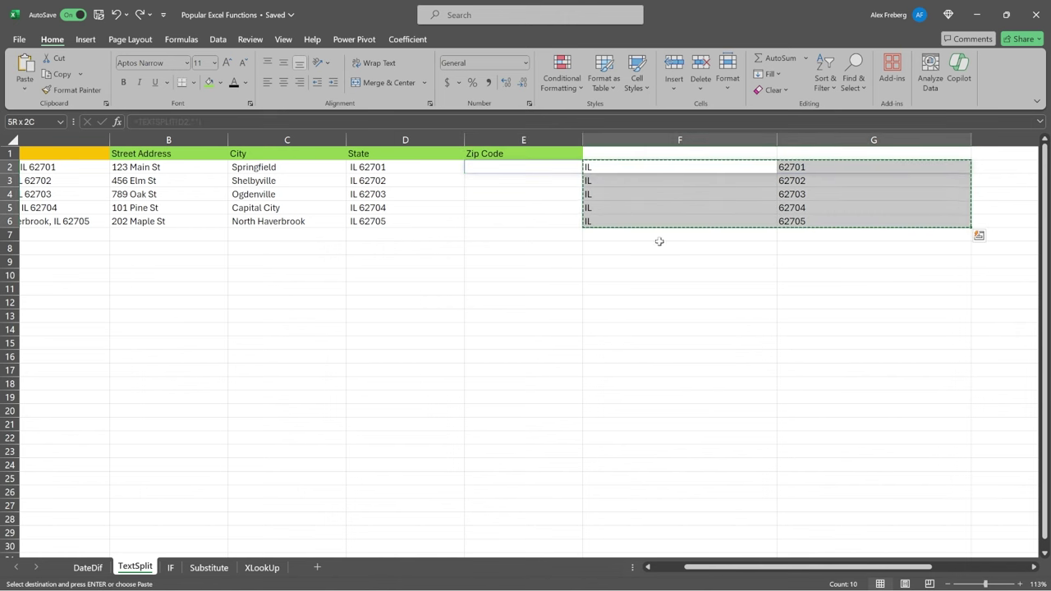
right_click(386, 235)
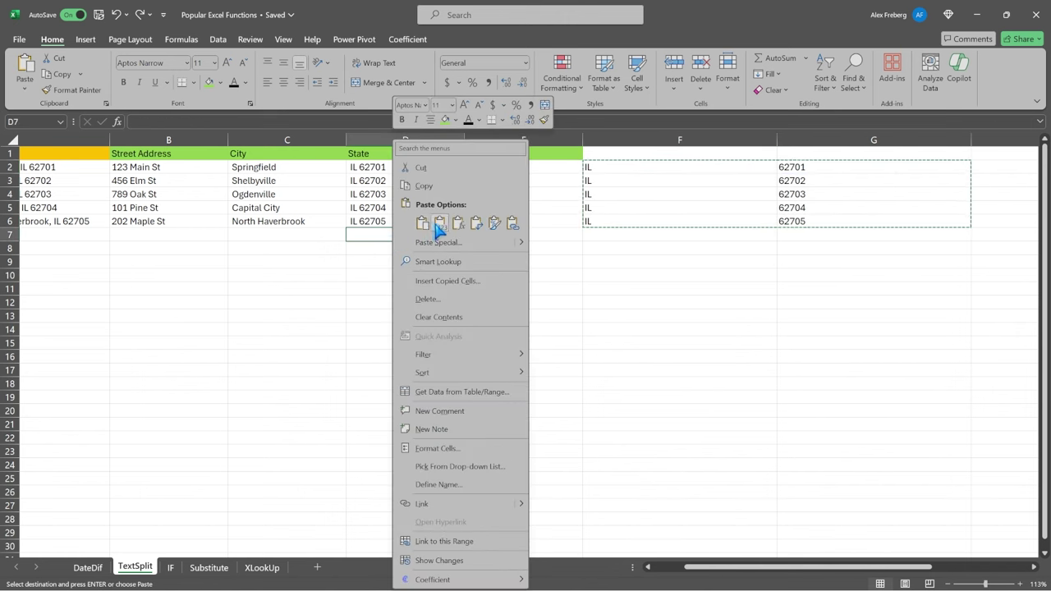
click(439, 223)
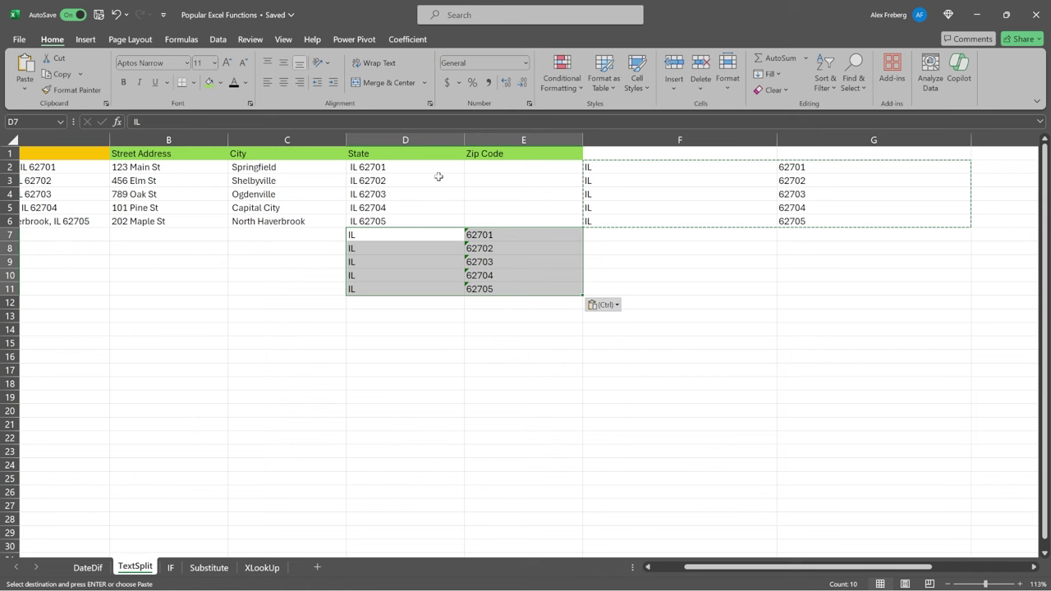
Clear D2:G6, then copy the states and zip codes in D7:E11 and paste them starting at D2.
drag(417, 169, 827, 221)
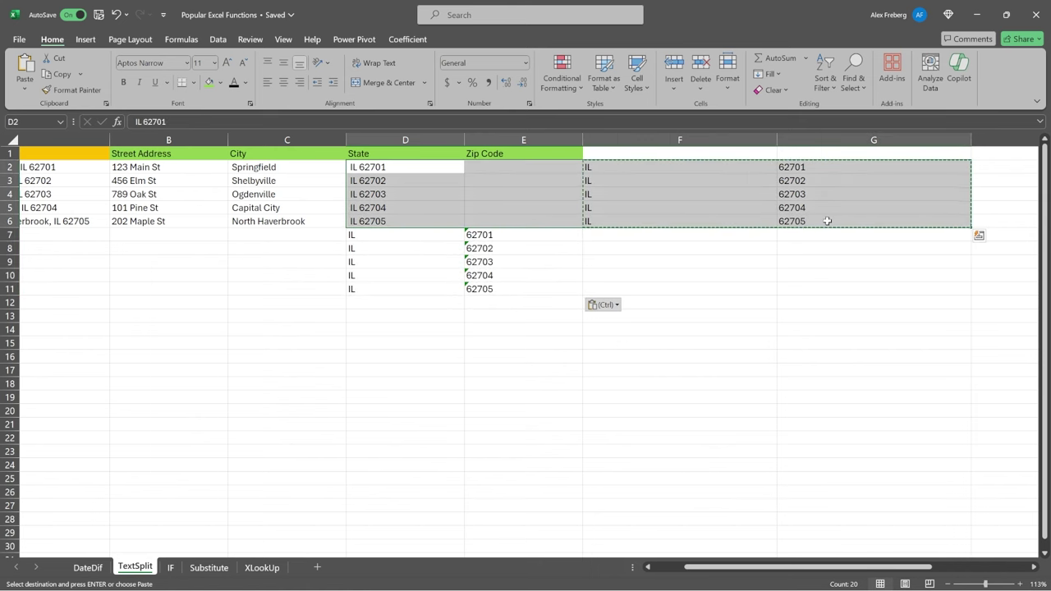
key(Delete)
click(442, 239)
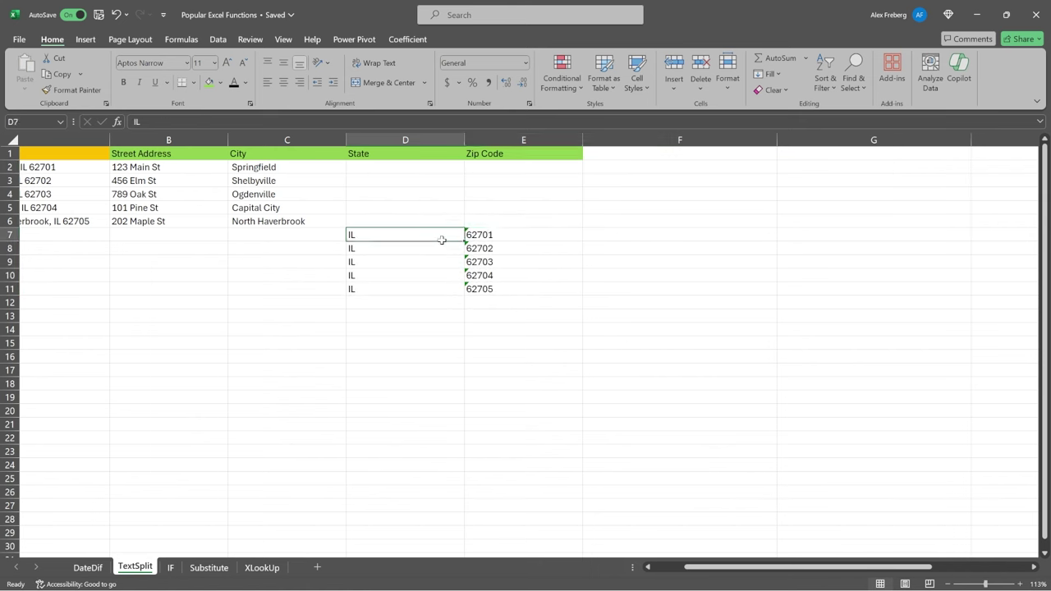
drag(442, 239, 493, 289)
key(ctrl+c)
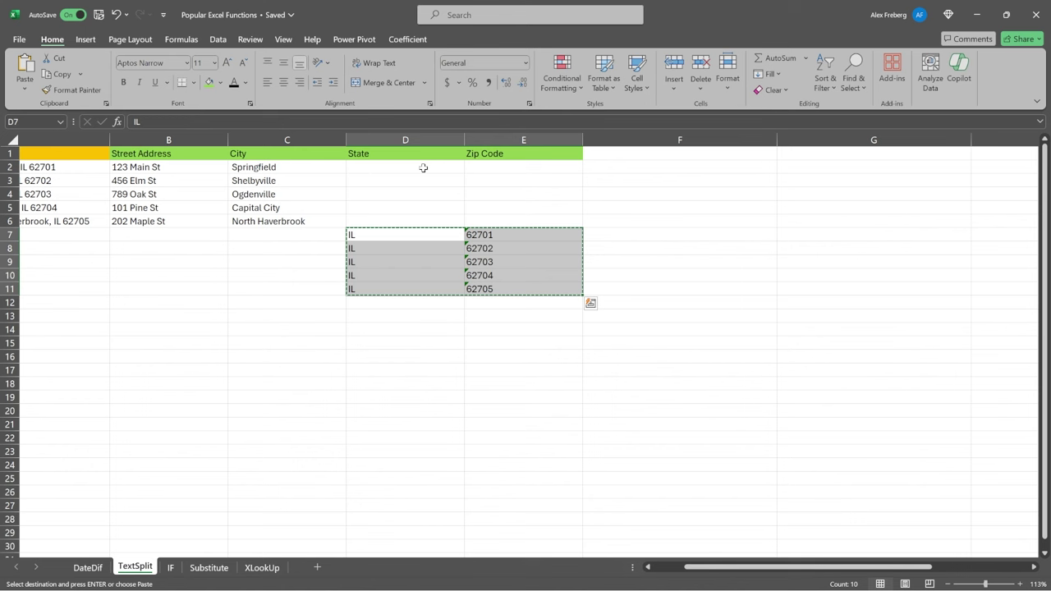
right_click(422, 167)
click(474, 216)
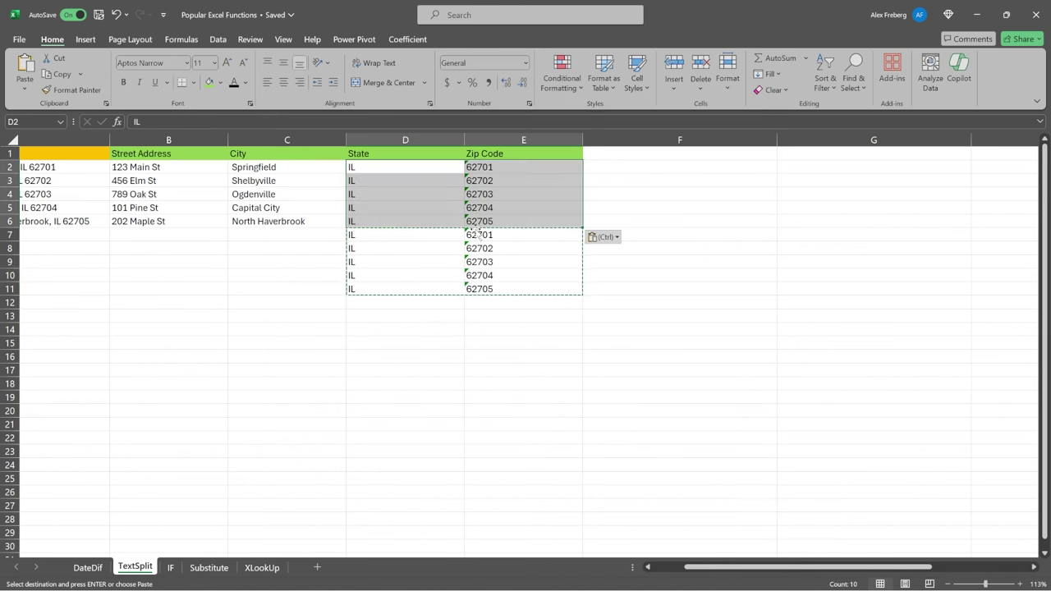
Delete the leftover duplicate states and zip codes in D7:E11.
drag(427, 237, 492, 289)
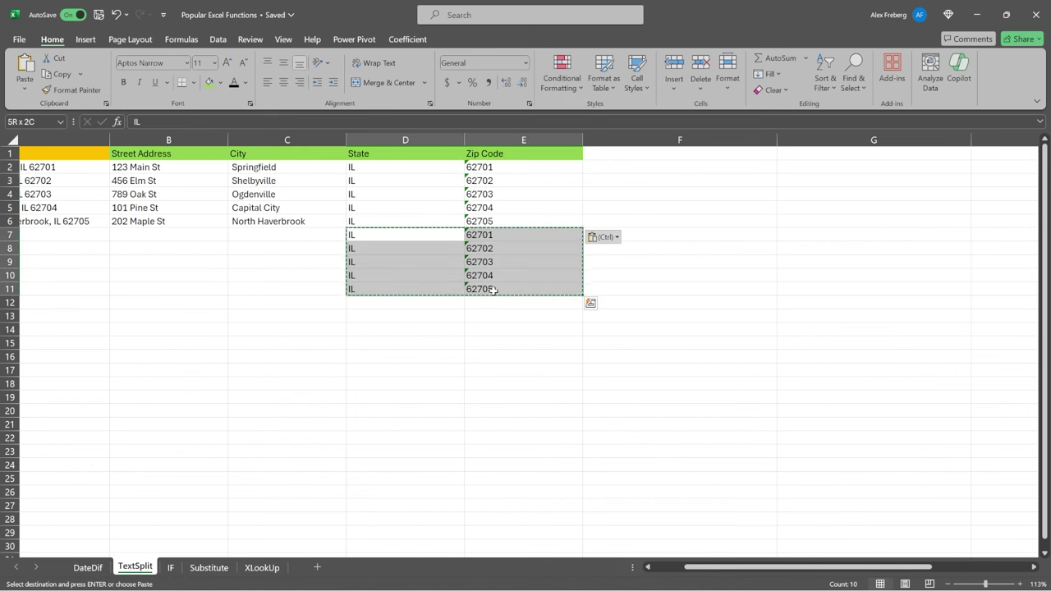
key(Escape)
key(Delete)
click(448, 273)
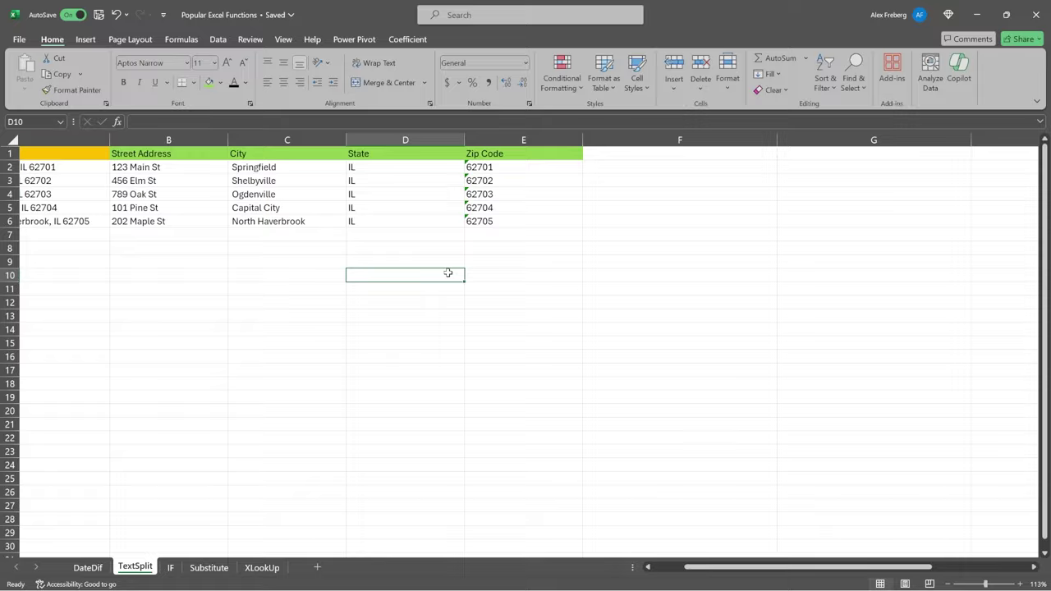
scroll(448, 273, up, 3)
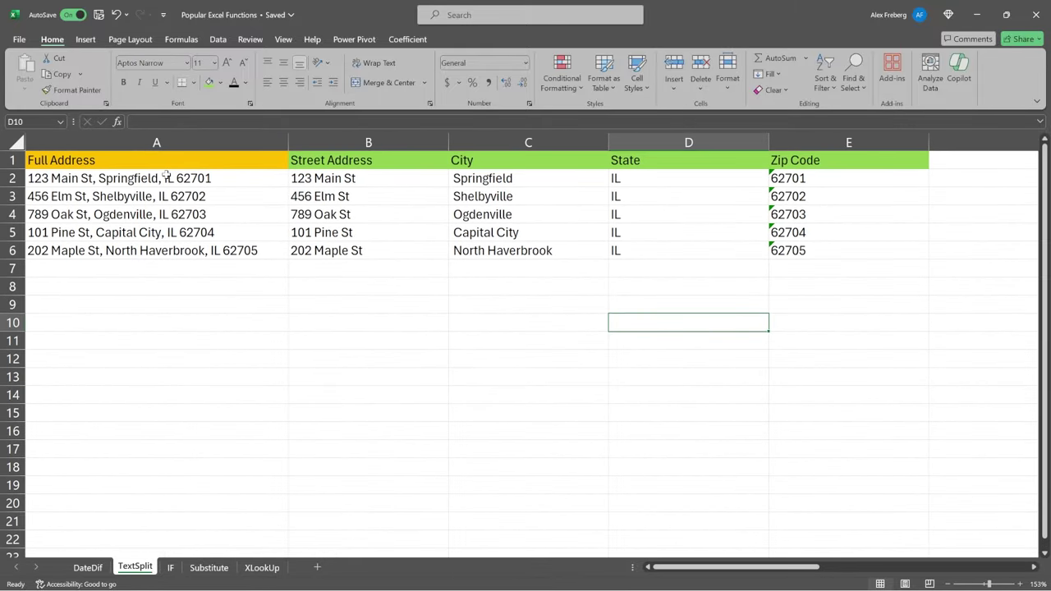
drag(166, 175, 175, 250)
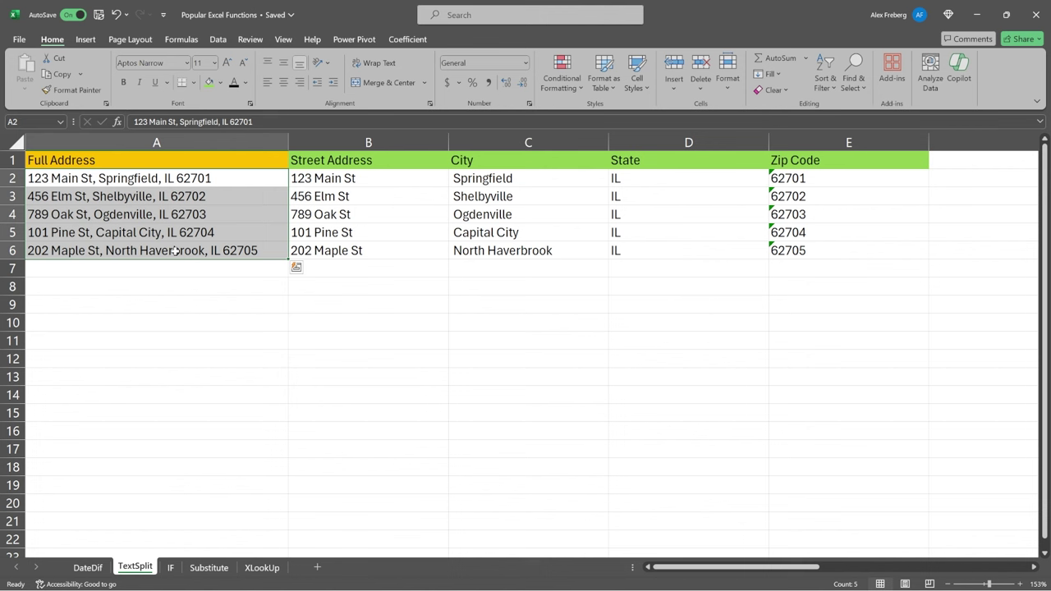
click(371, 285)
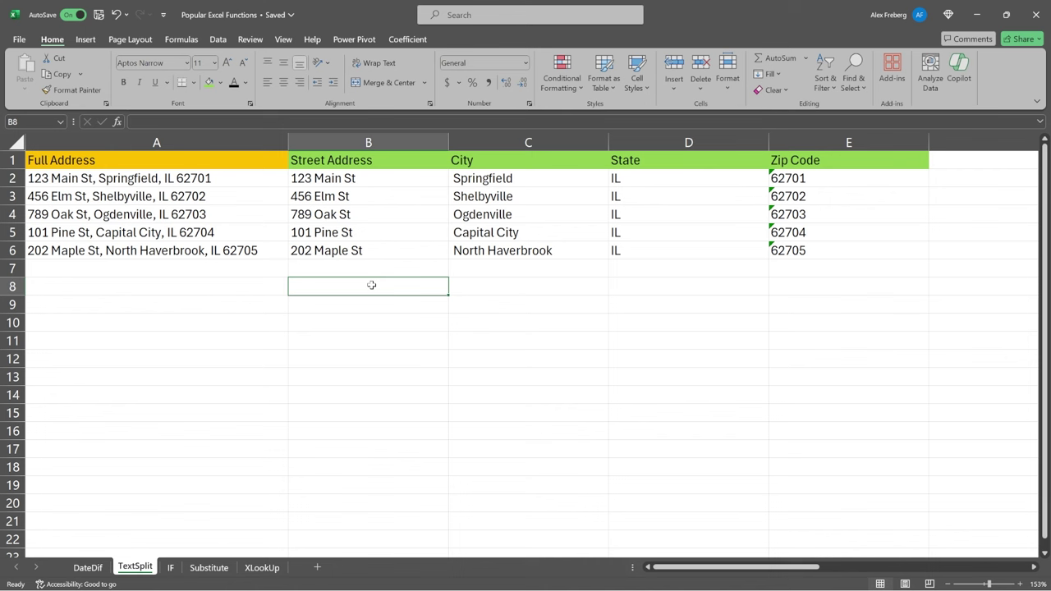
Switch to the IF worksheet and review the employee sales data in A1:B6.
click(170, 567)
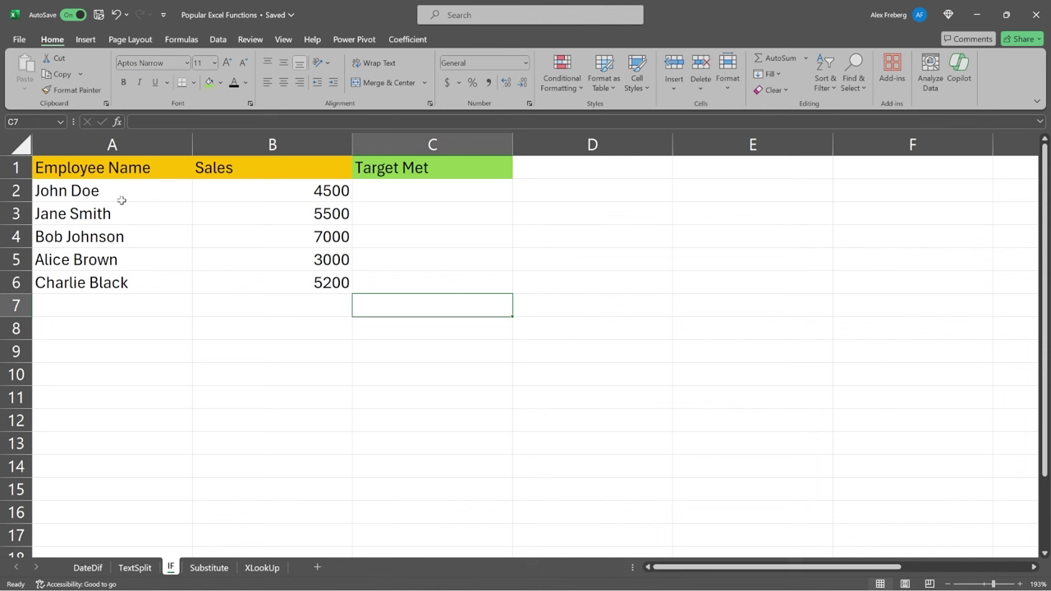
drag(115, 198, 251, 284)
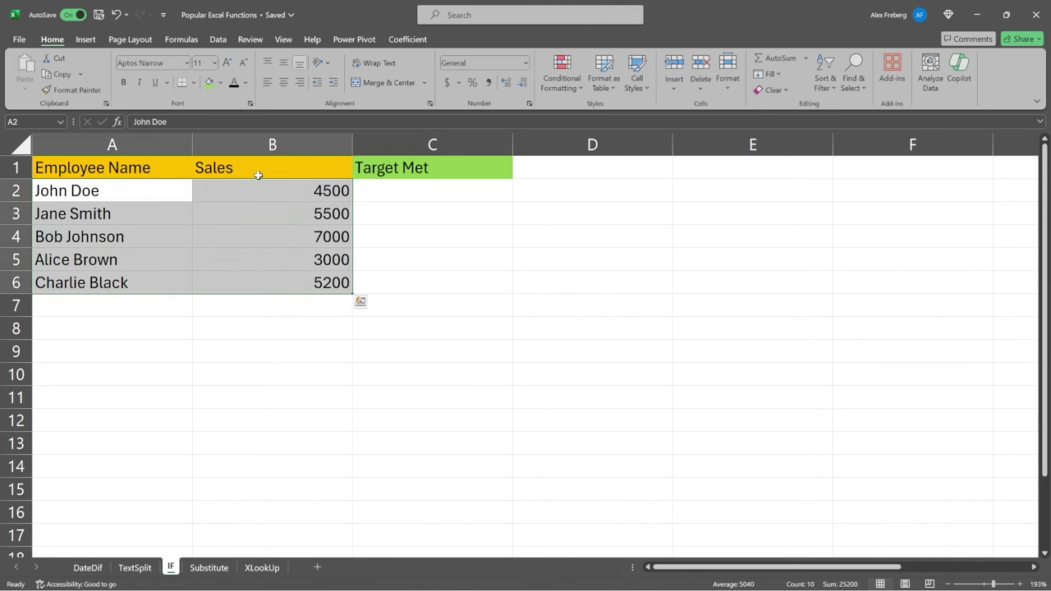
drag(283, 162, 279, 276)
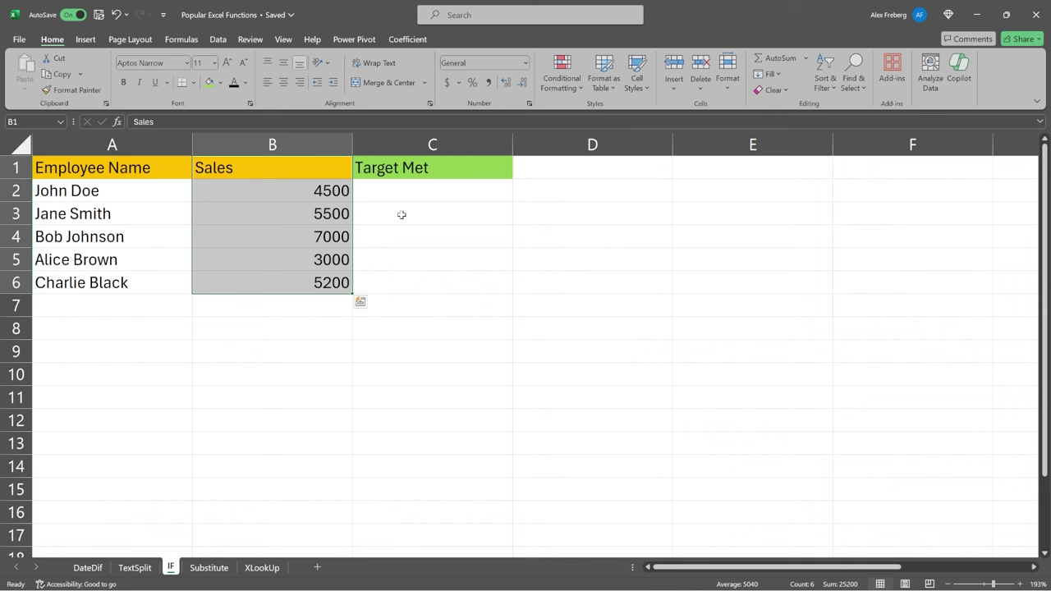
Enter the formula =IF(B2>5000, "Yes", "No") in C2 under Target Met.
click(439, 192)
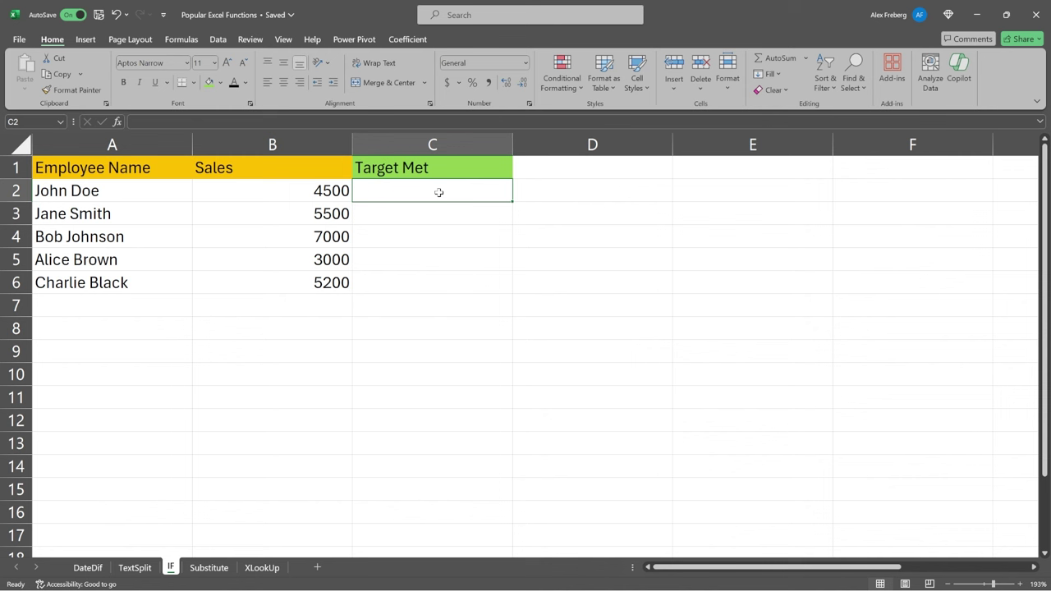
double_click(432, 190)
text(=)
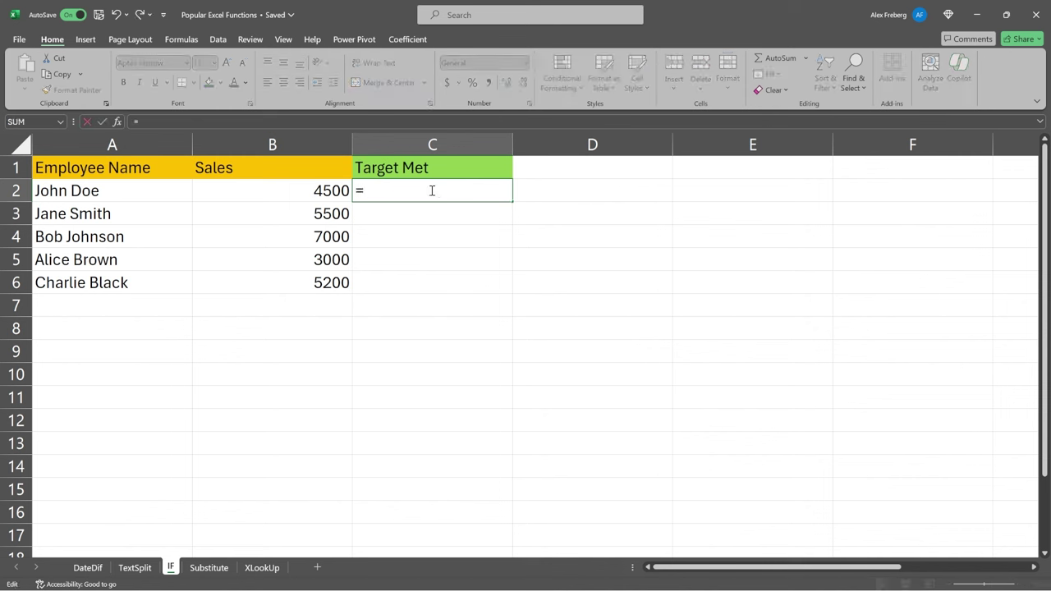
text(IF)
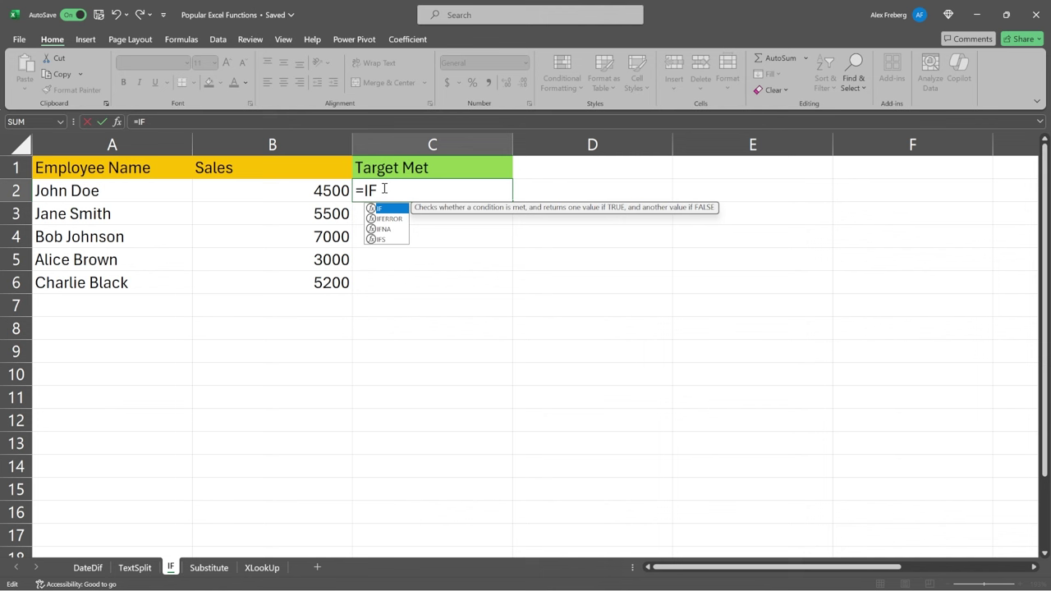
text(()
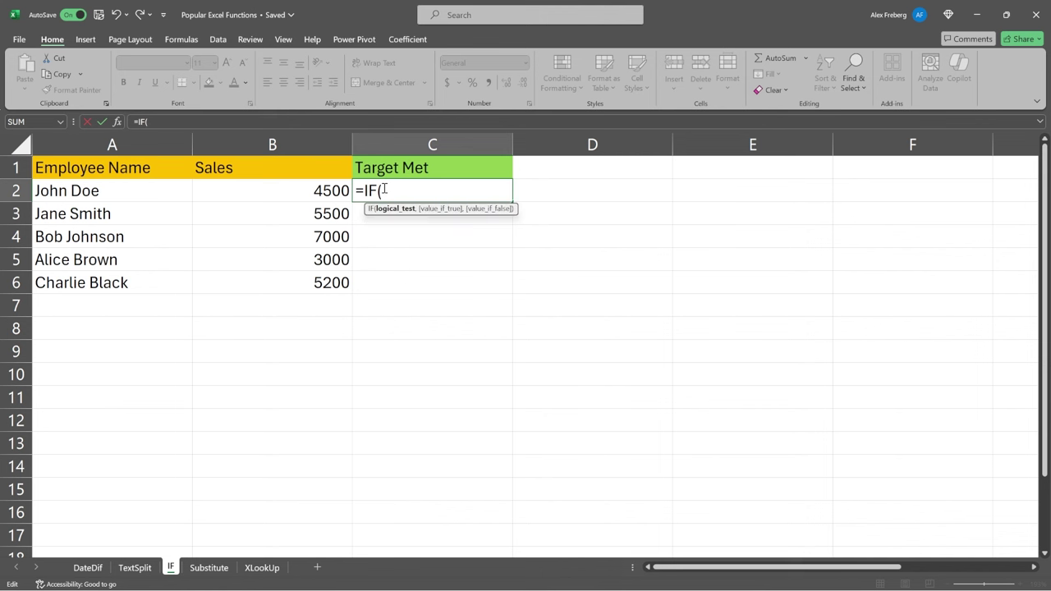
click(315, 192)
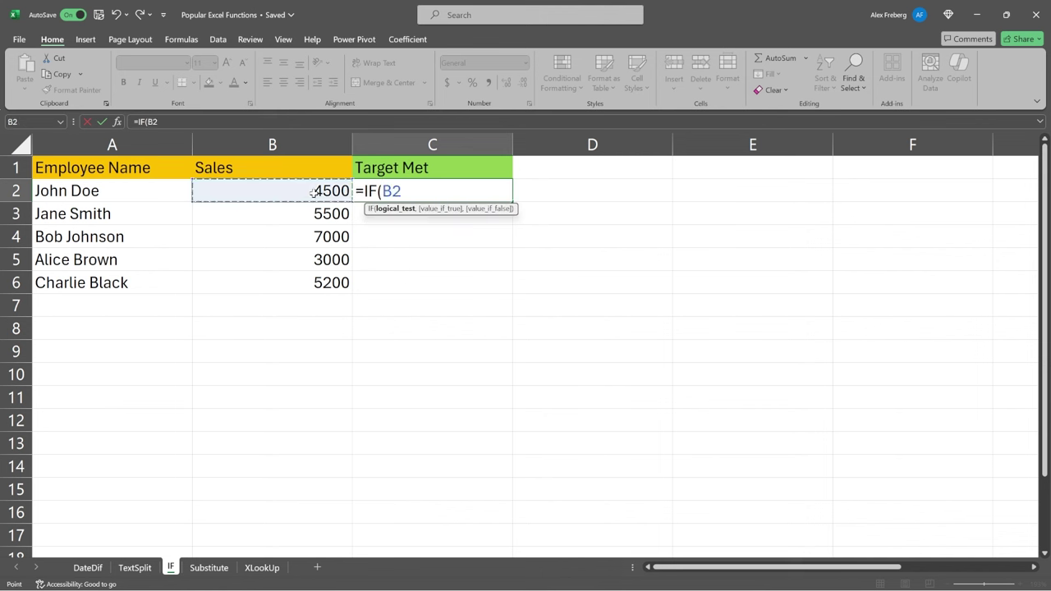
text(>500)
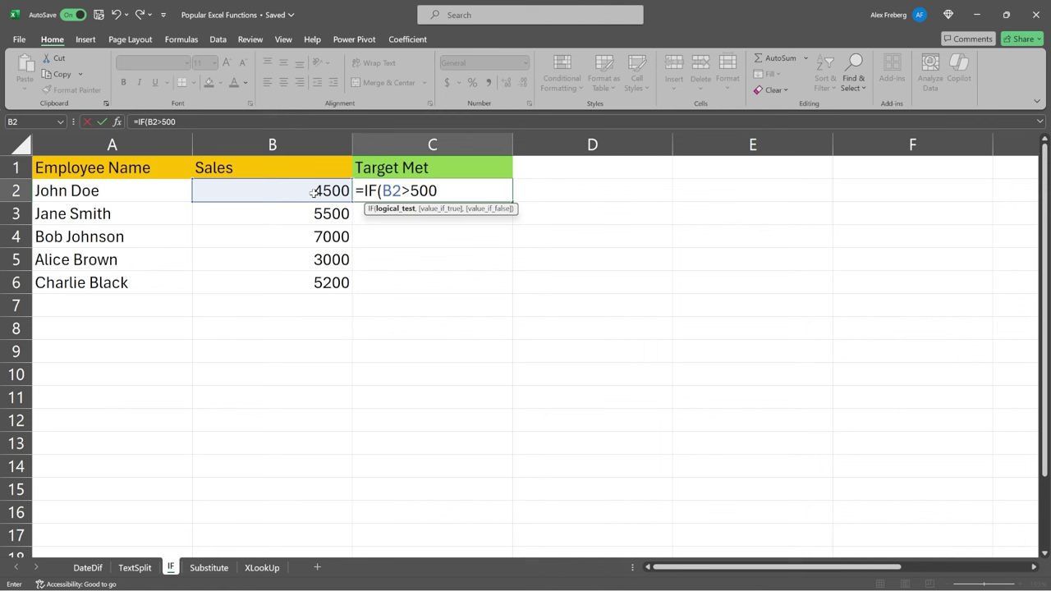
text(0,)
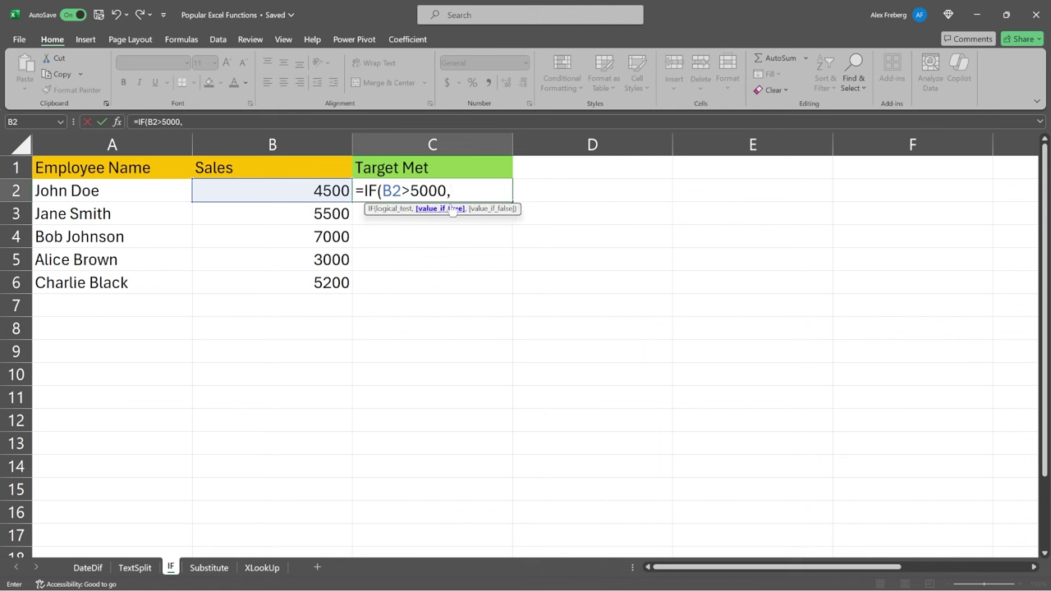
text( "Yes",)
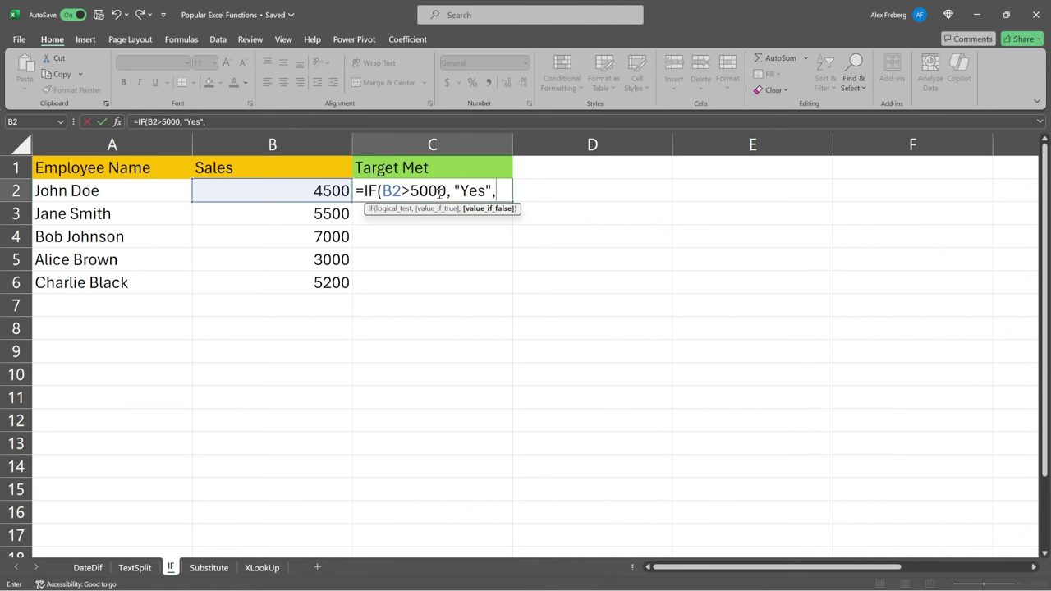
text( "No"))
key(ctrl+Return)
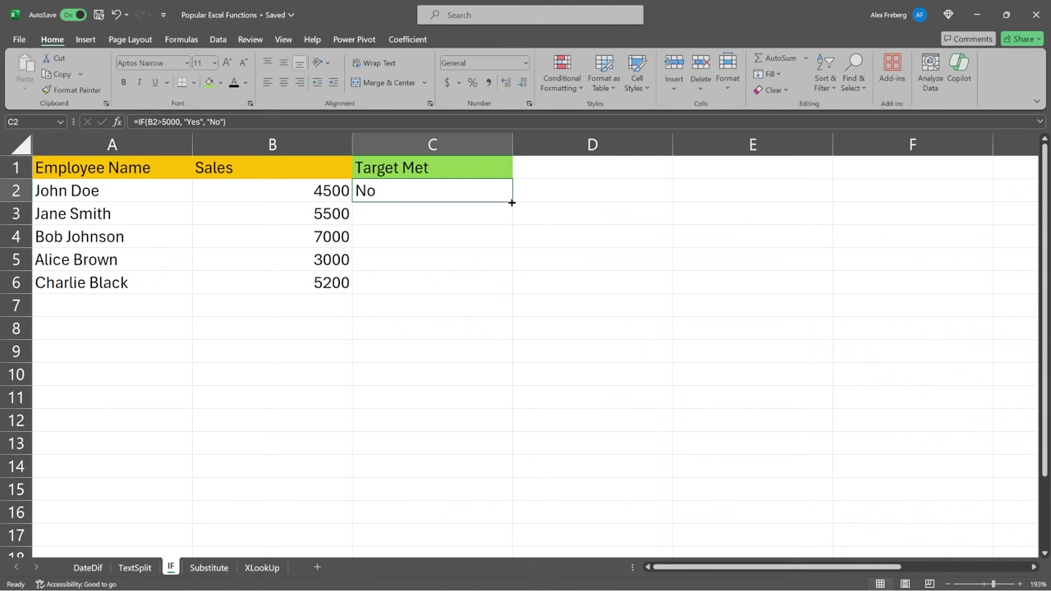
Fill the IF formula from C2 down through C6 and check the formulas in the first and last cells.
drag(512, 202, 505, 288)
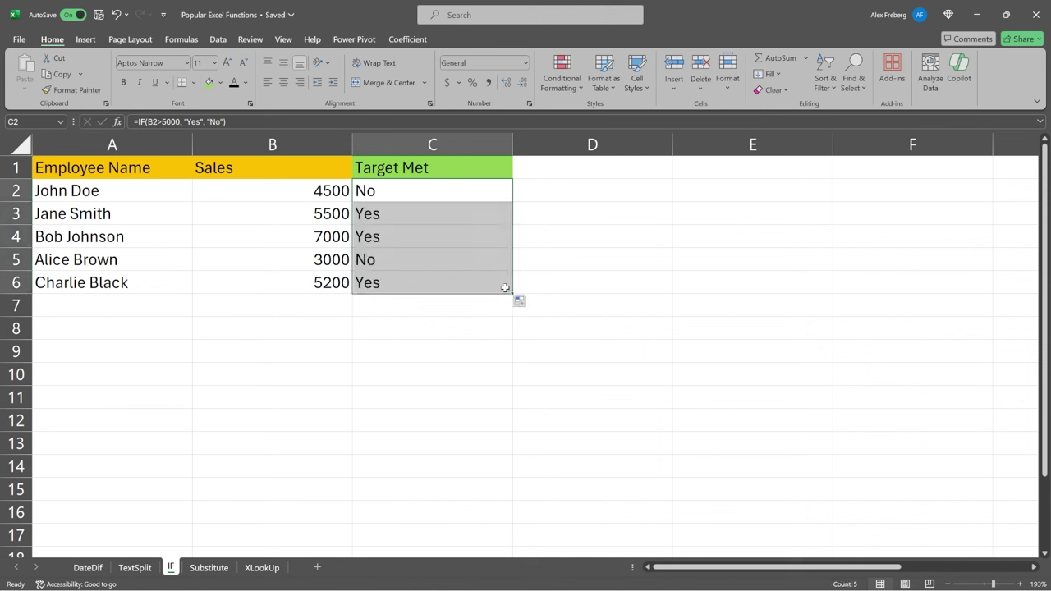
click(426, 187)
click(427, 281)
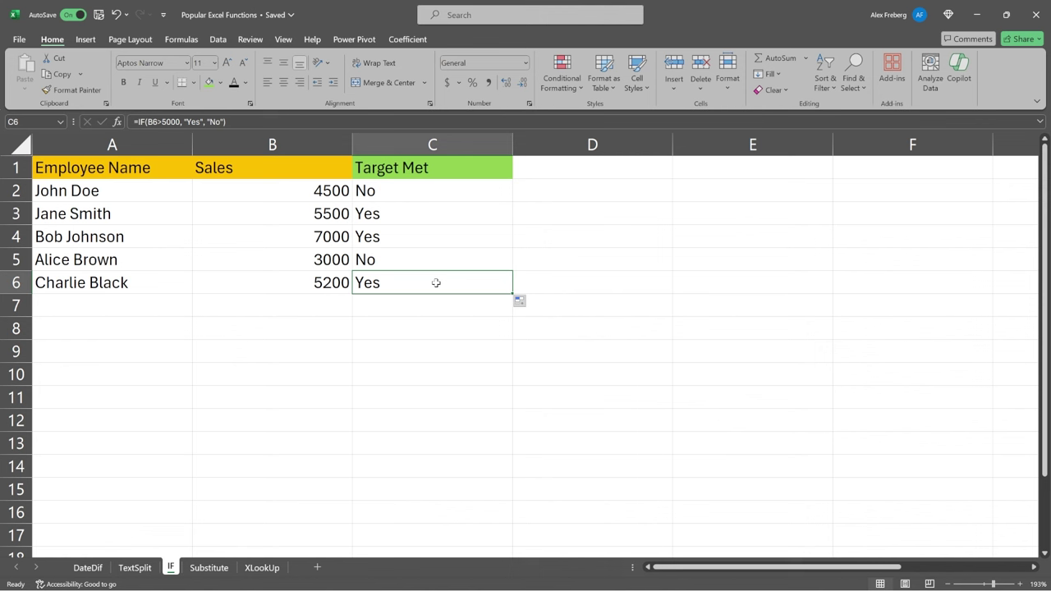
Enter the formula =IF(B2>5000, B2*.1,0) in D2 to calculate 10% of sales above 5000.
click(591, 190)
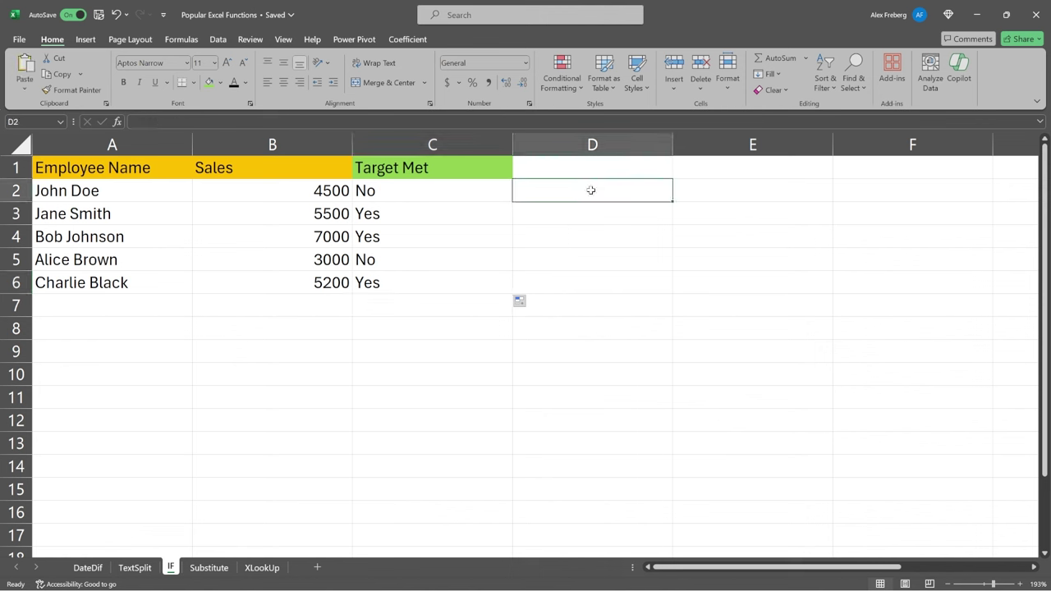
click(309, 194)
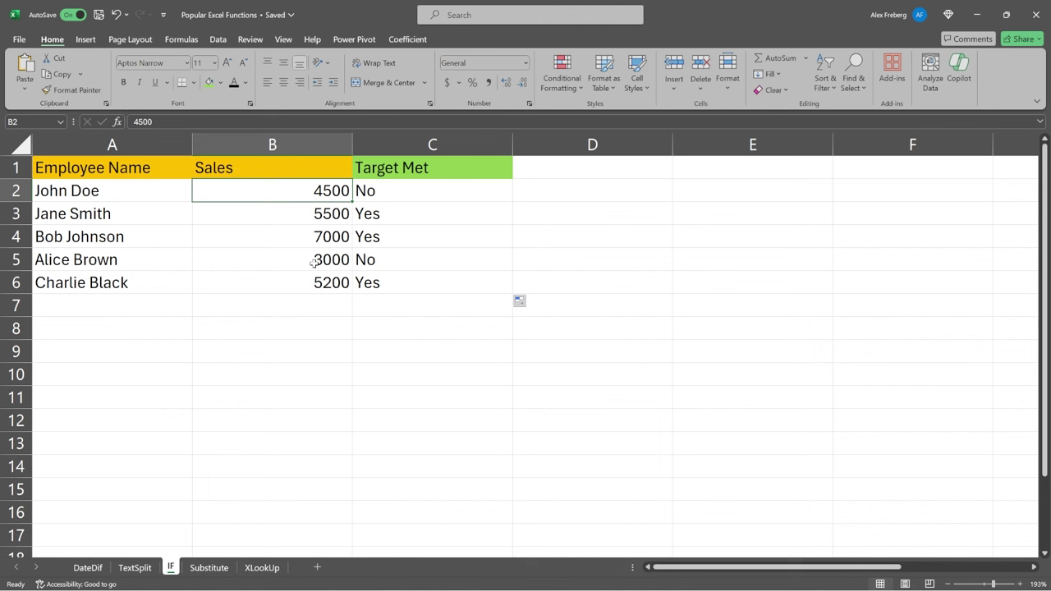
click(582, 190)
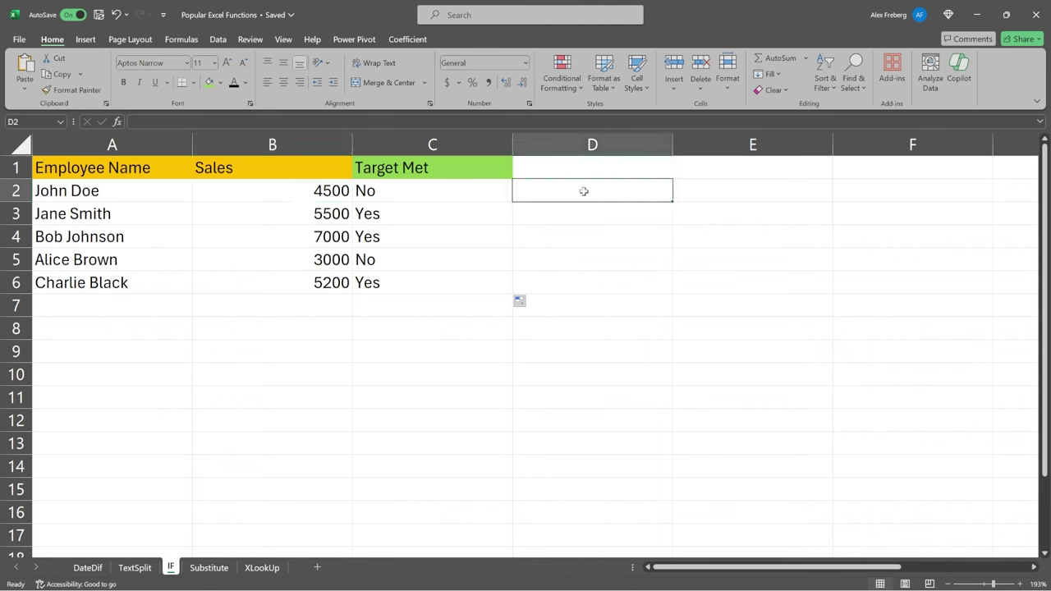
text(=IF()
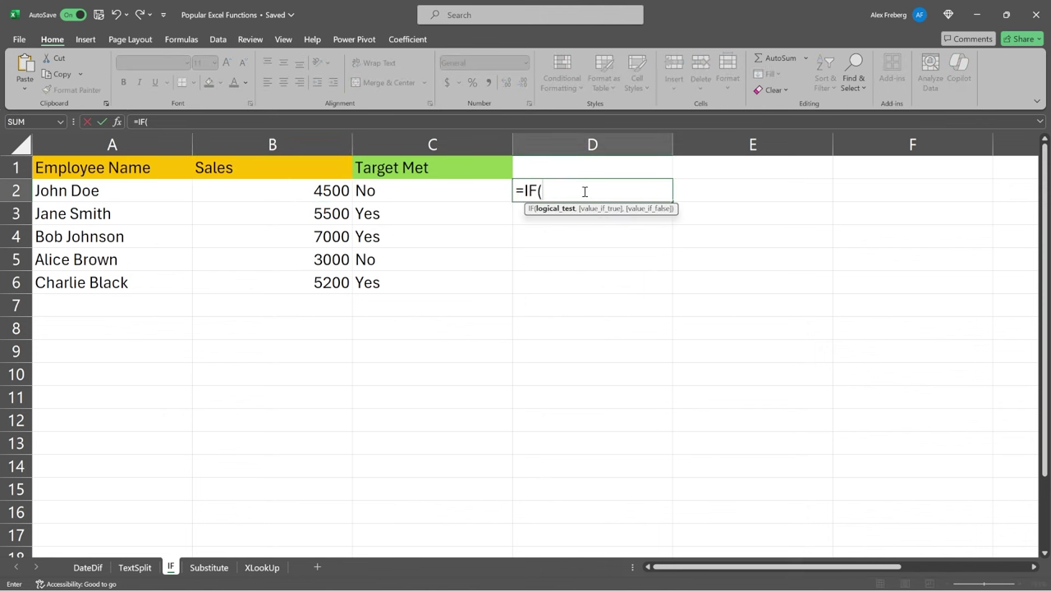
click(323, 191)
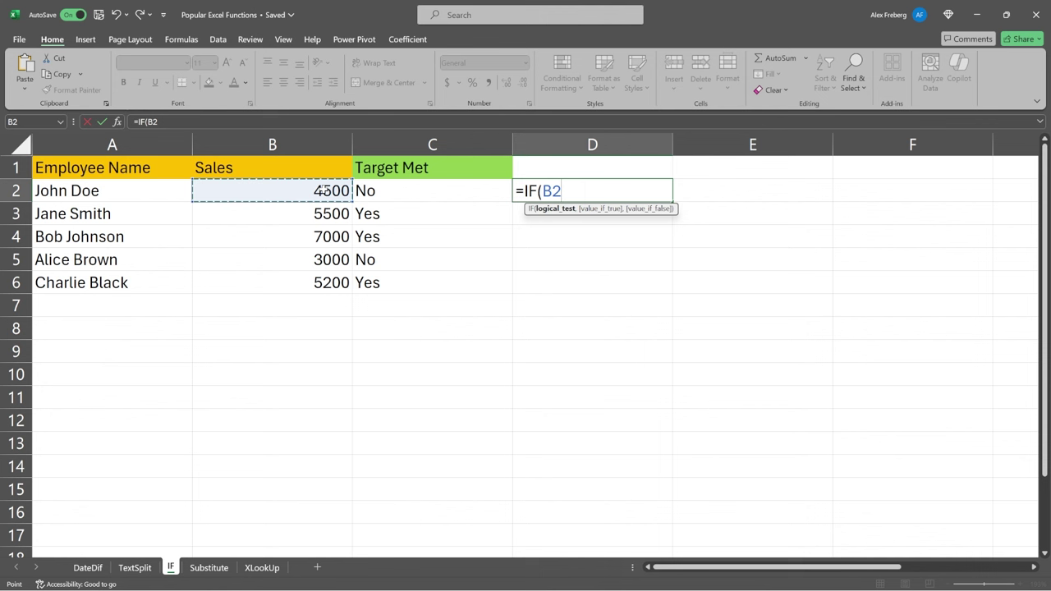
text(>5000,)
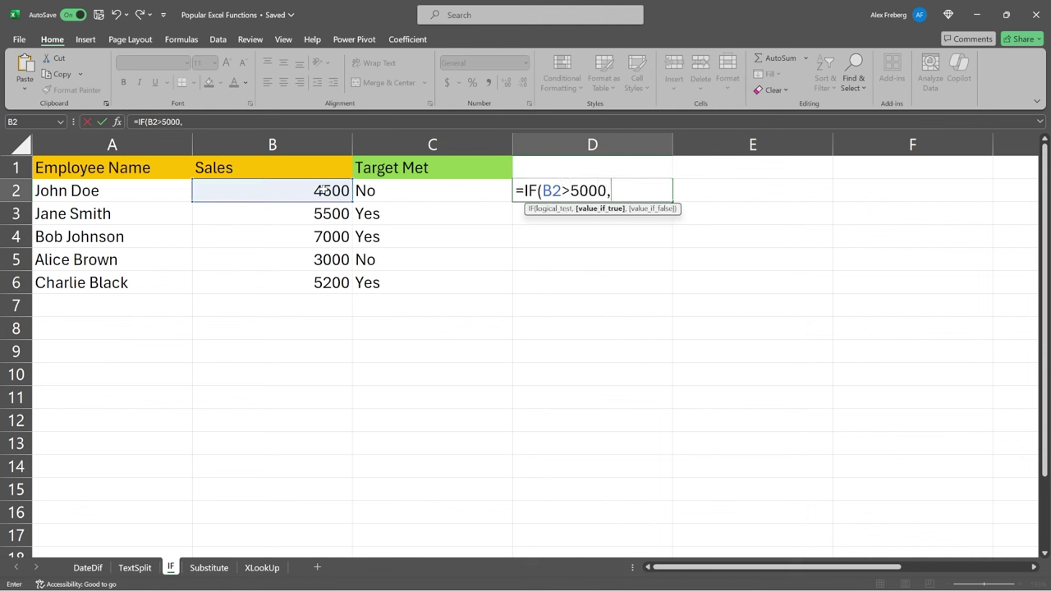
click(317, 192)
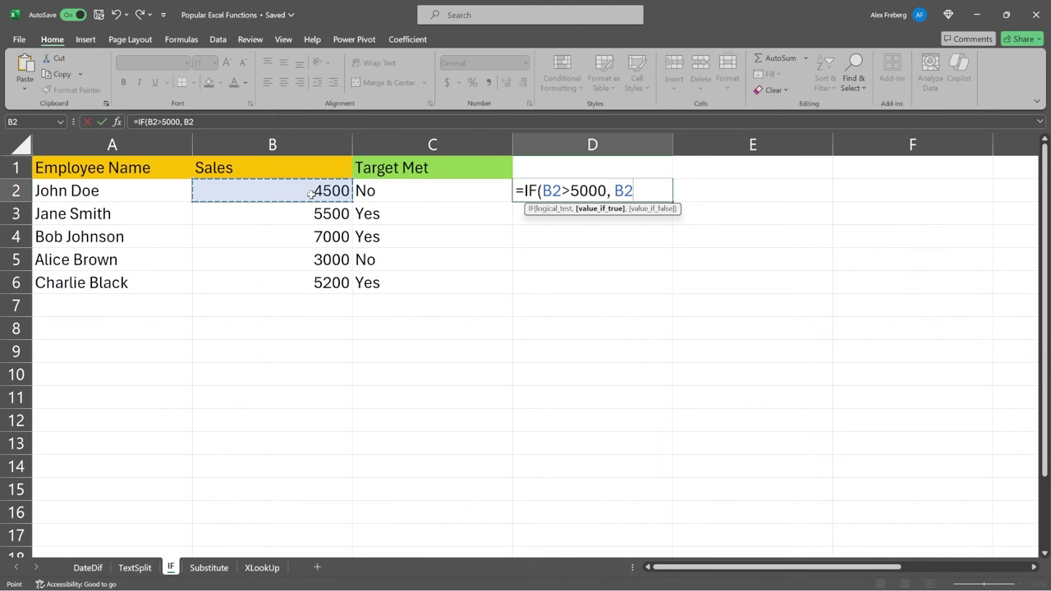
text(*.1,0)
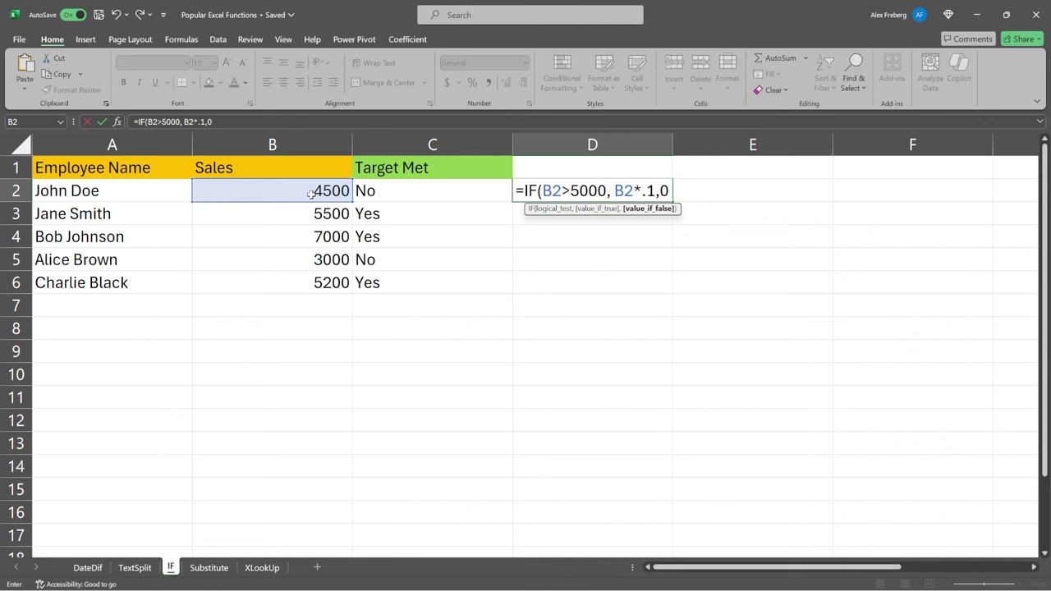
text())
key(Return)
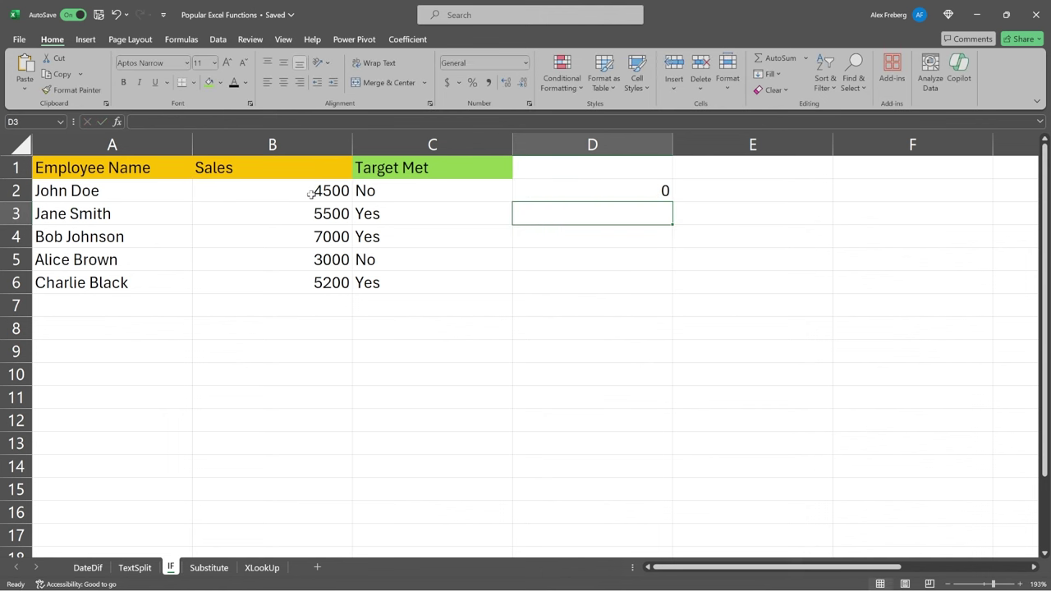
Fill the 10% formula from D2 down through D6 and compare its results with the sales and Target Met columns.
click(593, 181)
drag(671, 201, 678, 291)
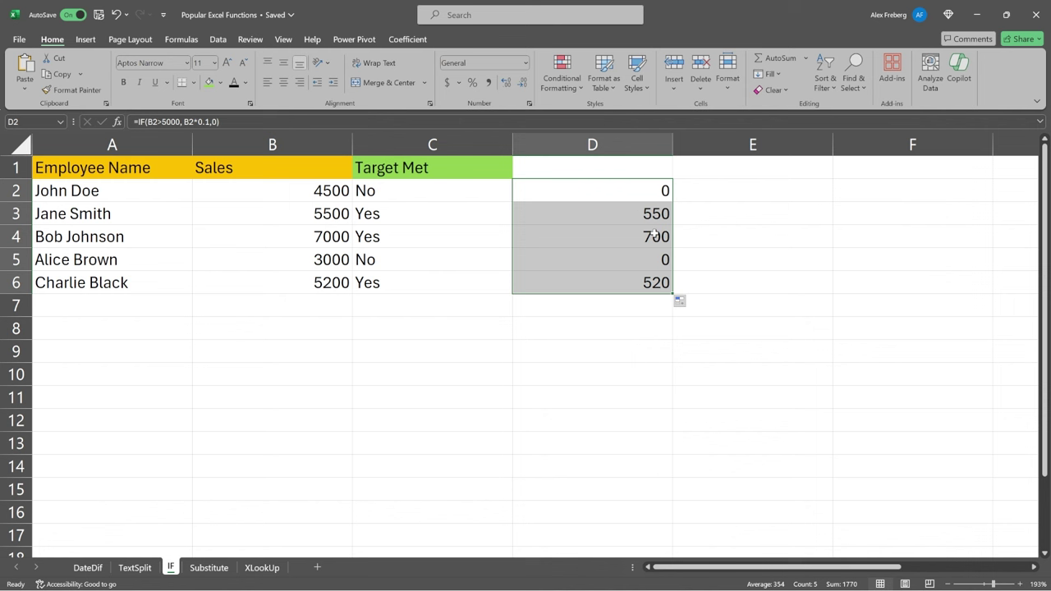
drag(354, 212, 608, 235)
drag(353, 282, 584, 286)
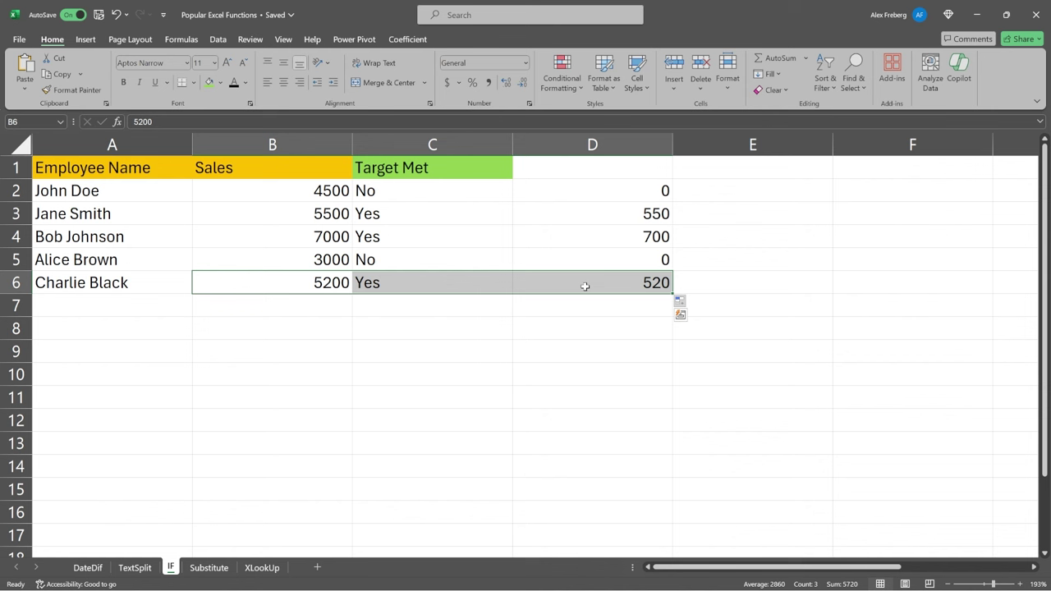
click(148, 310)
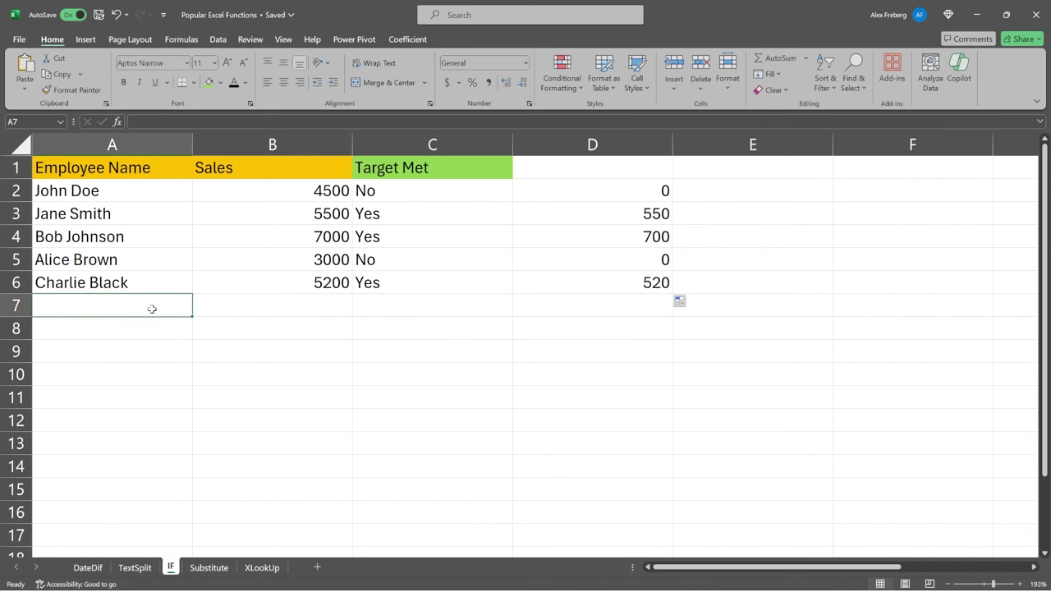
Enter the formula =COUNTIF(B2:B6, ">5000") in B7 and compare its result with the Sales and Target Met columns.
click(228, 309)
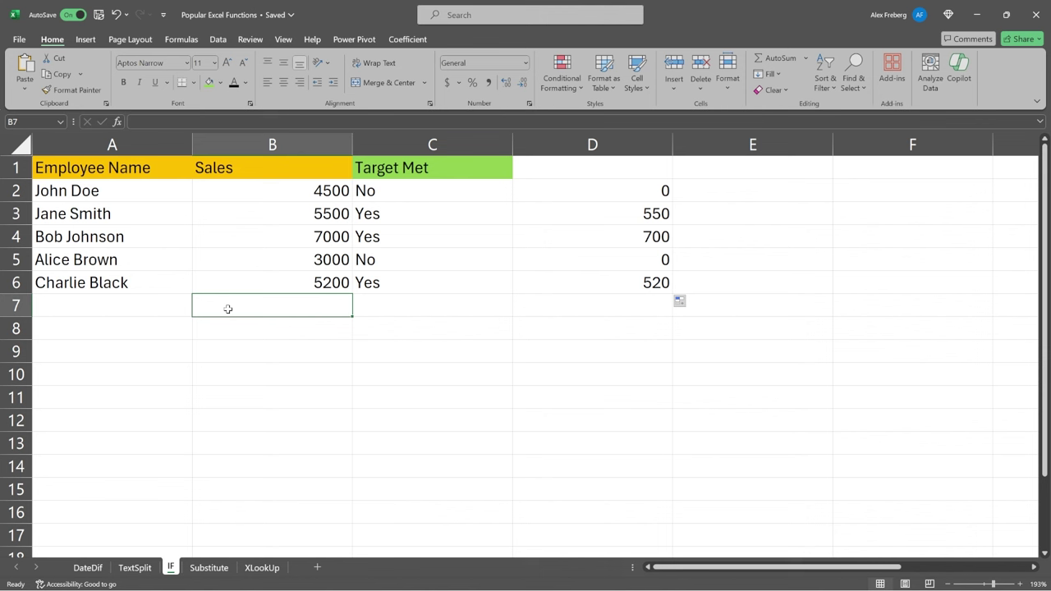
text(=)
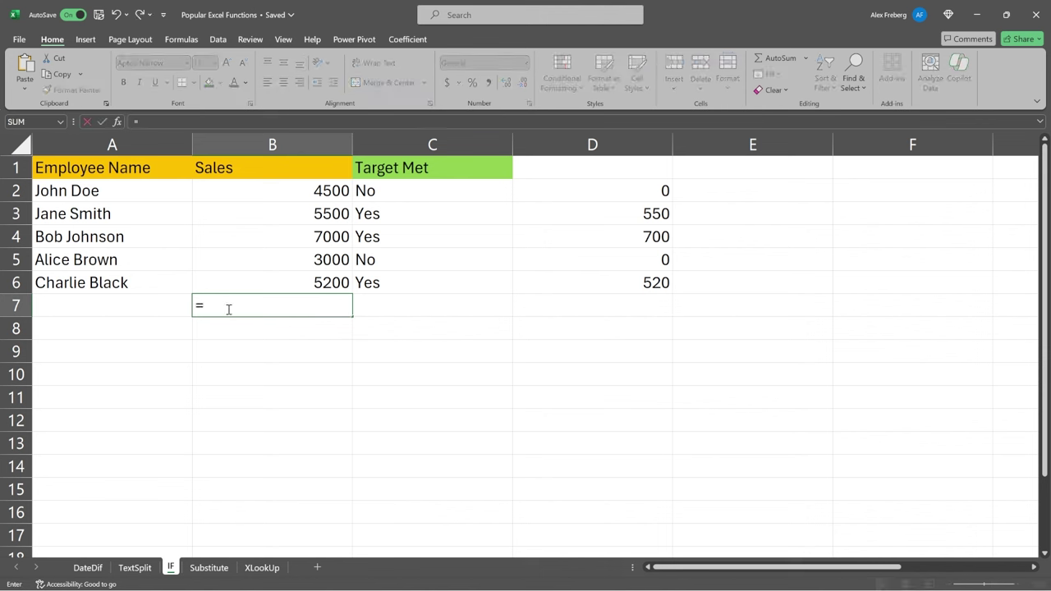
text(COUNTIF)
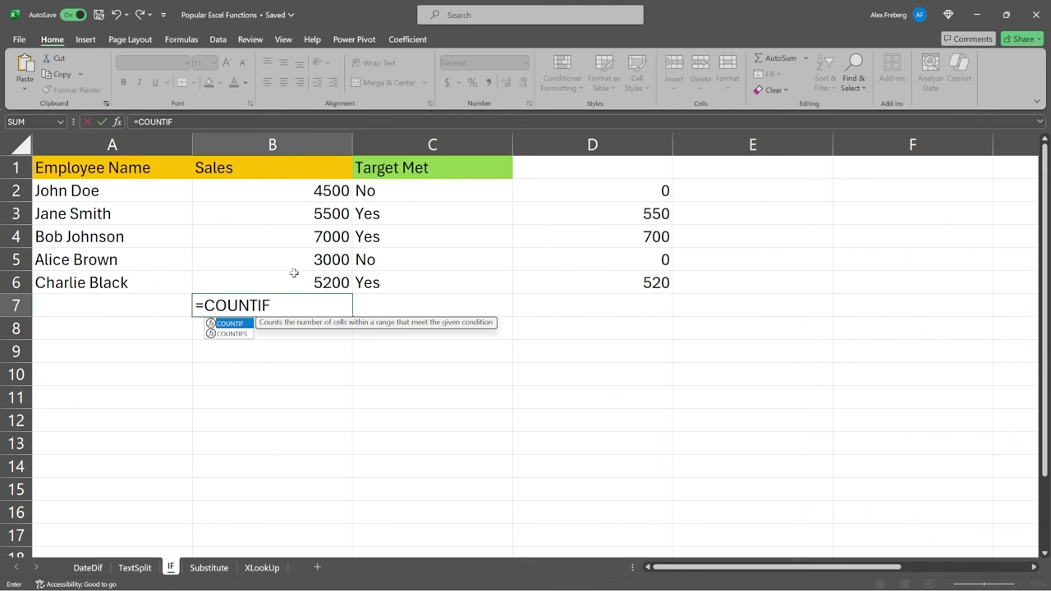
text(()
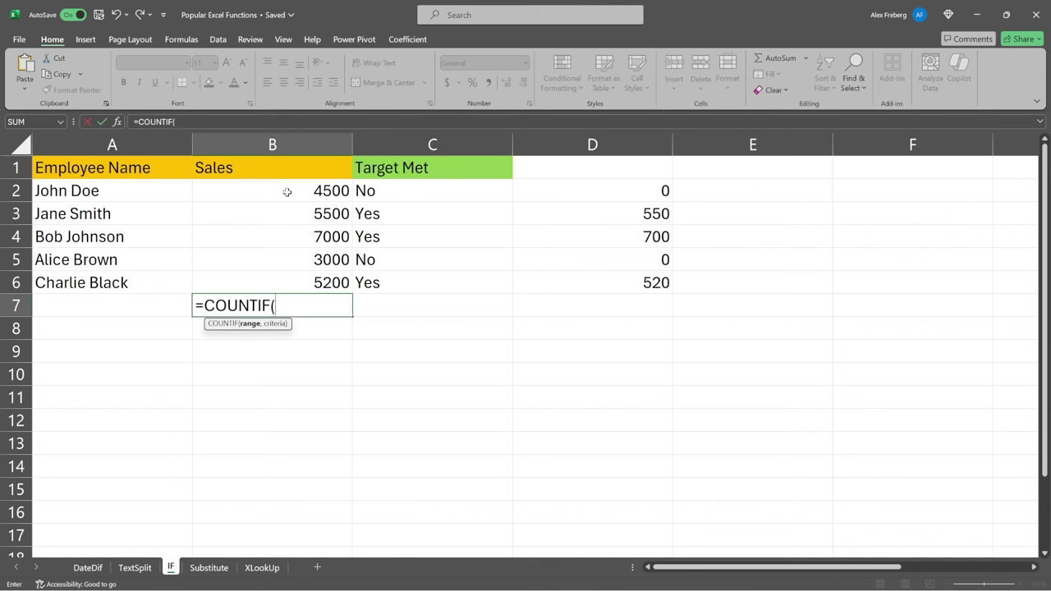
drag(285, 190, 291, 281)
text(,)
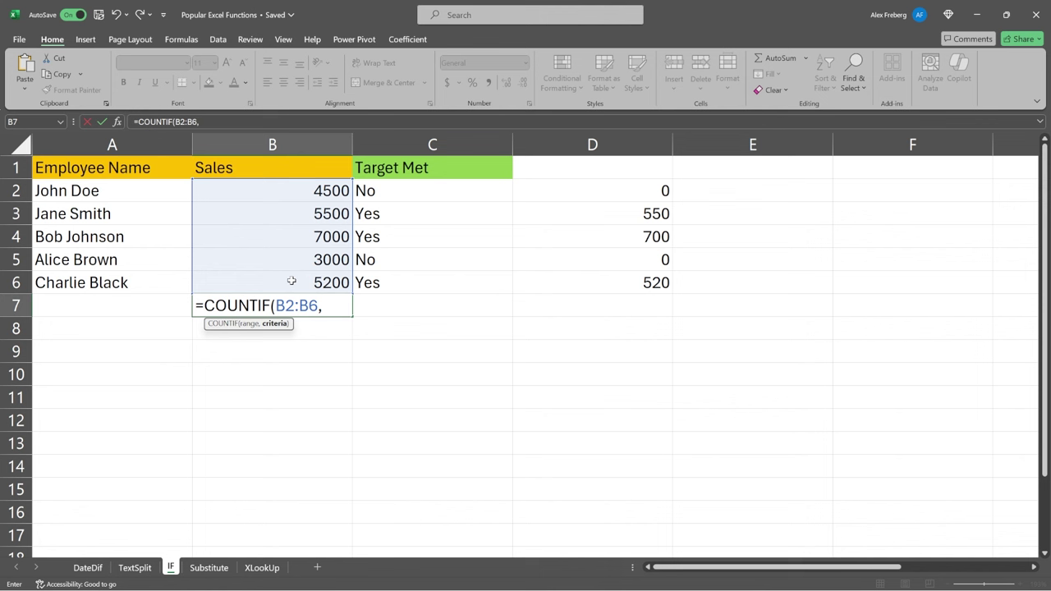
text( >5000")
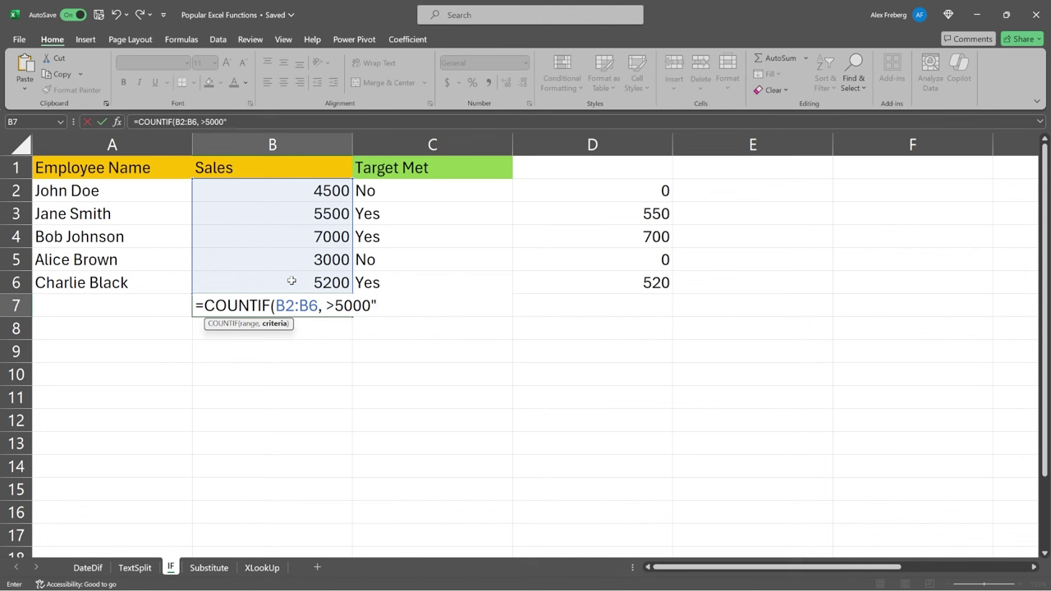
click(327, 306)
text(")
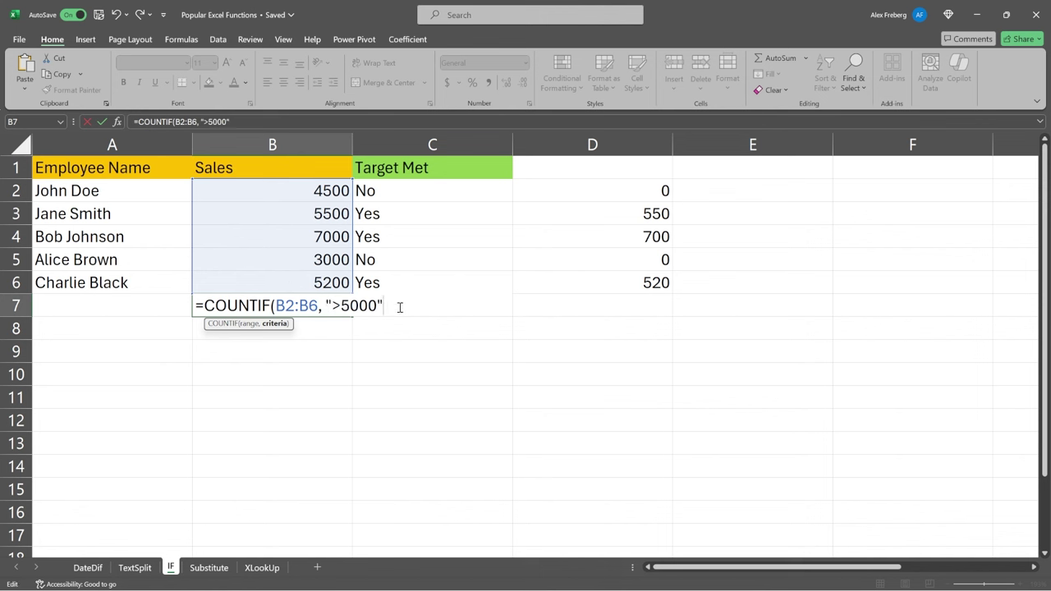
click(400, 307)
text())
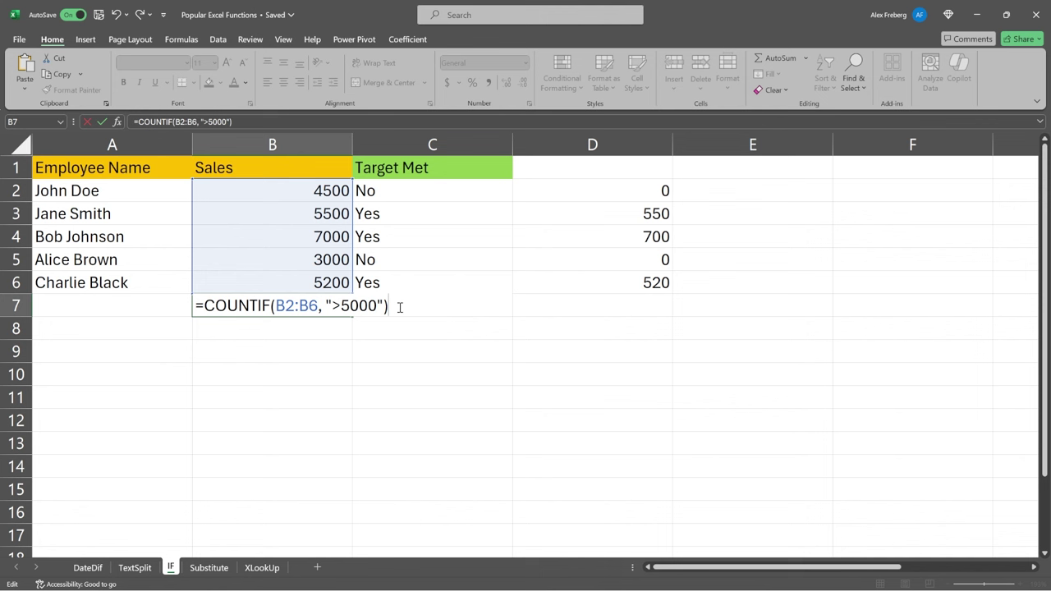
key(Return)
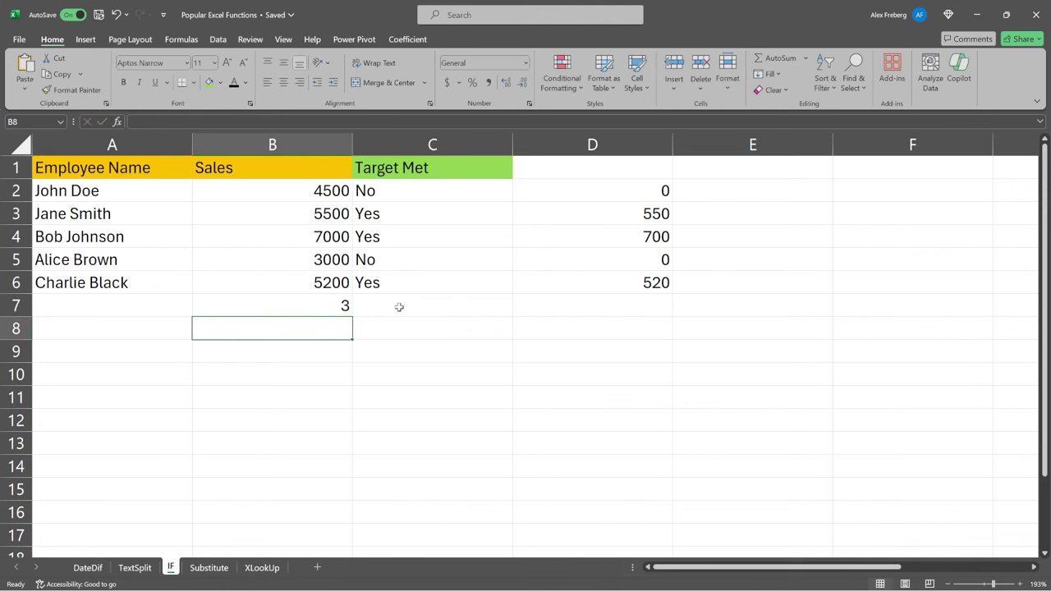
drag(324, 193, 336, 303)
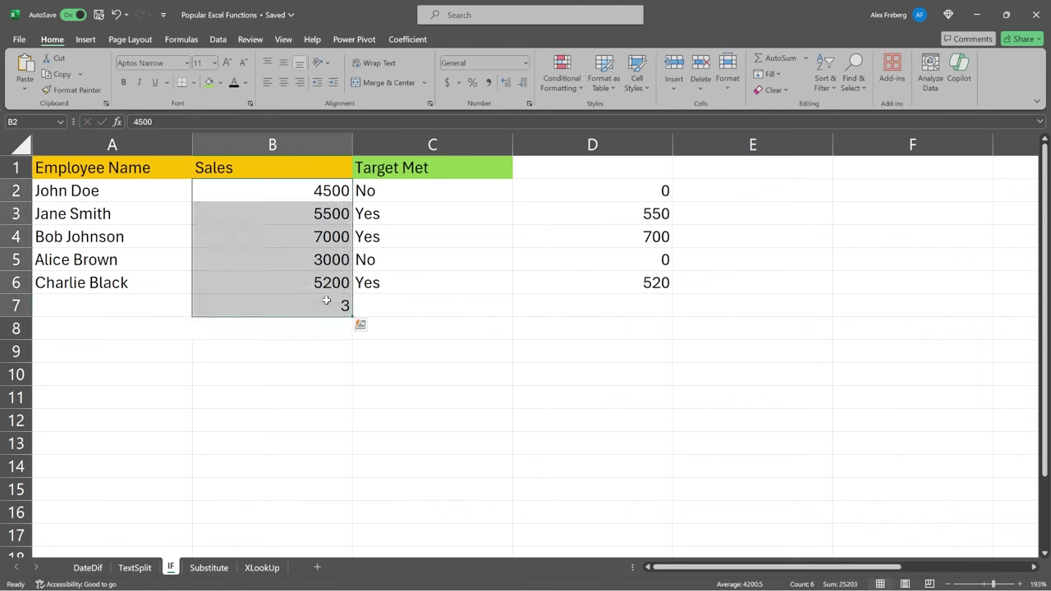
click(292, 306)
drag(422, 196, 424, 280)
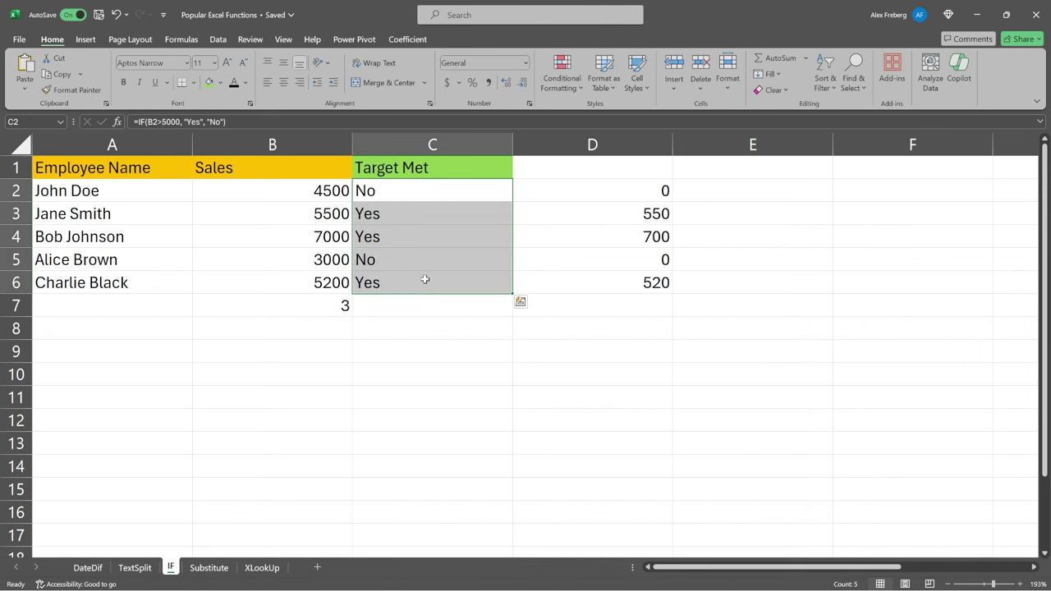
click(266, 305)
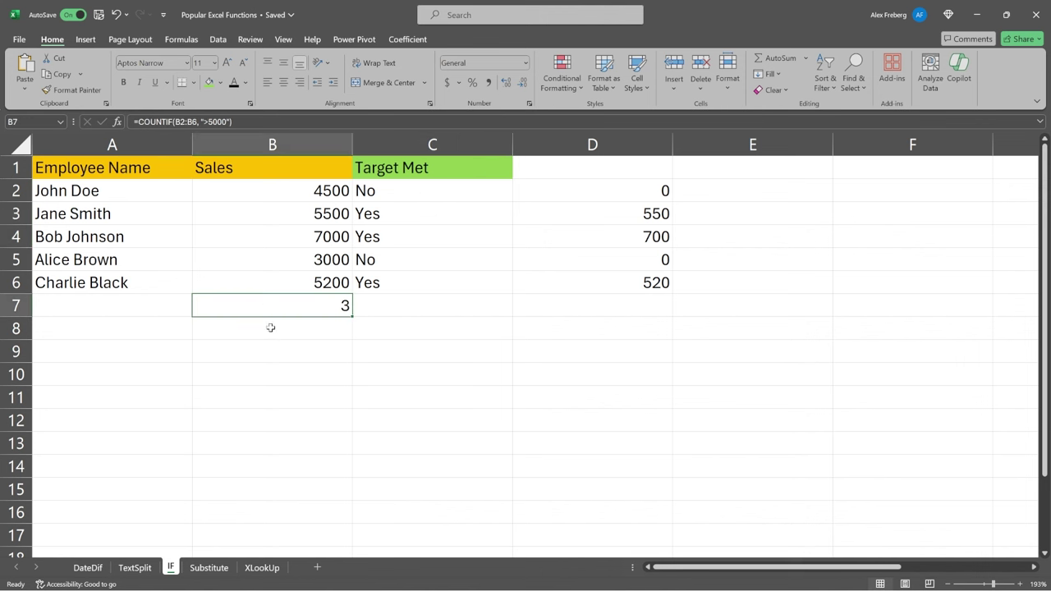
click(270, 327)
text(=IF)
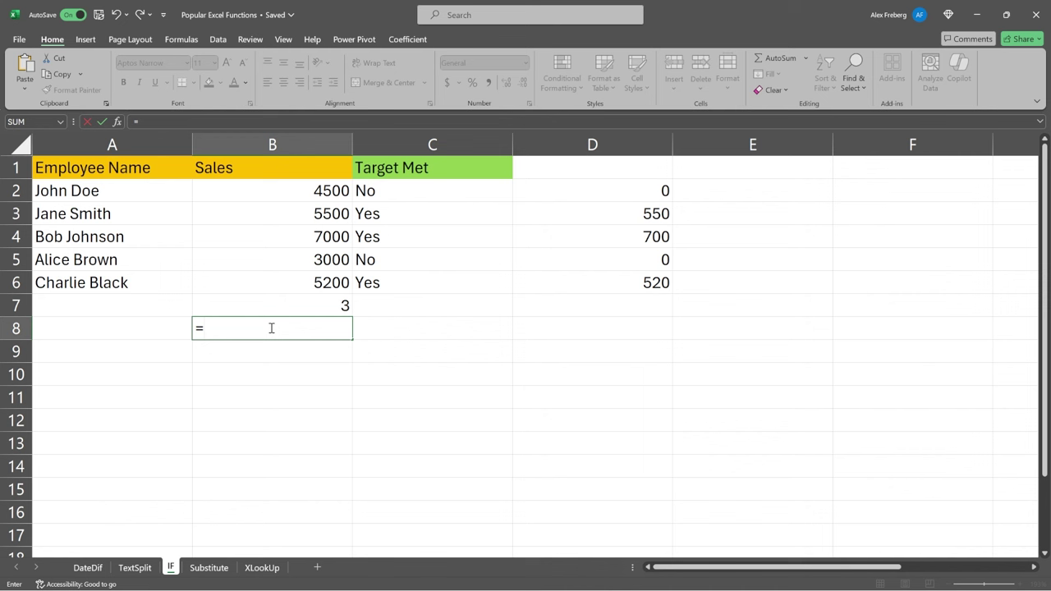
key(BackSpace)
key(BackSpace)
text(AV)
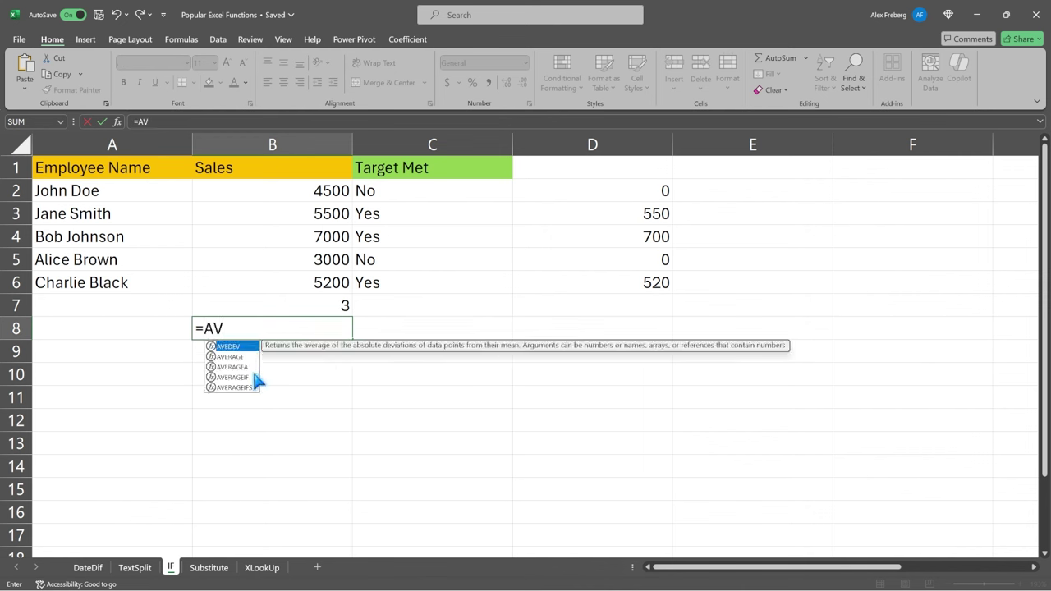
key(BackSpace)
key(BackSpace)
text(SUM)
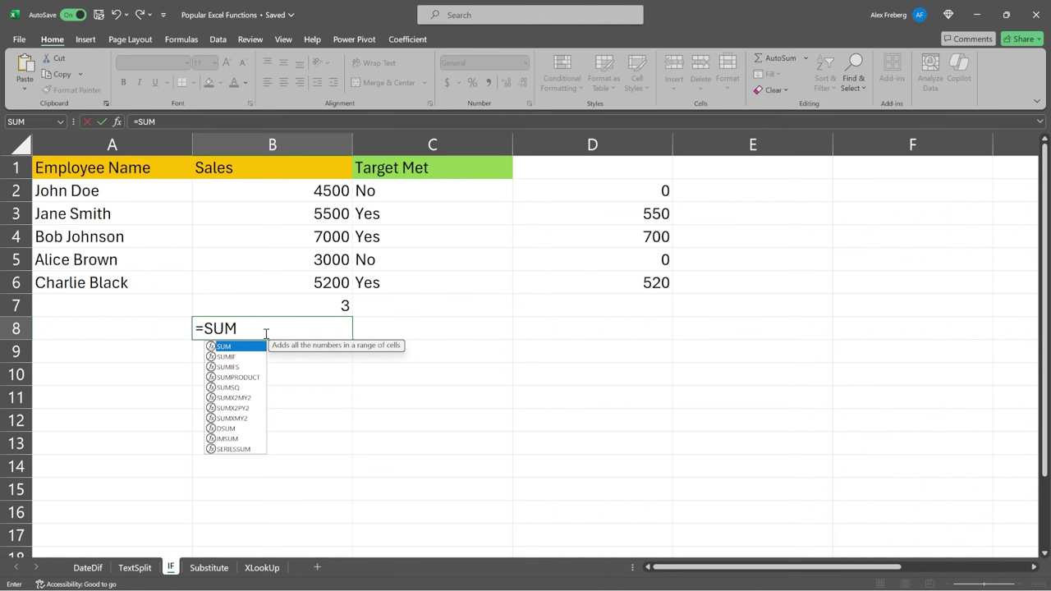
click(240, 358)
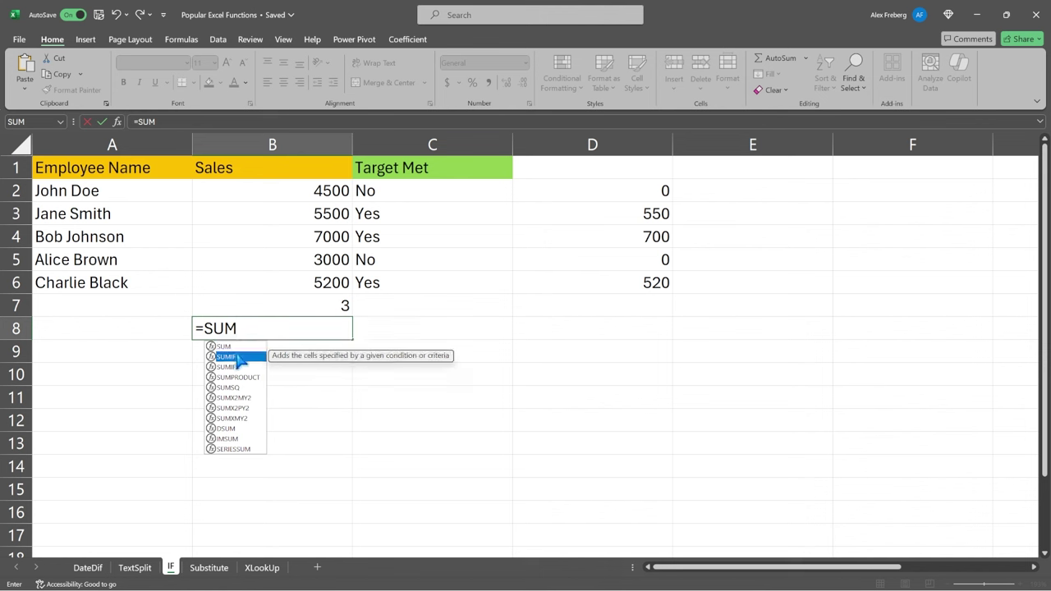
click(258, 326)
key(shift+Home)
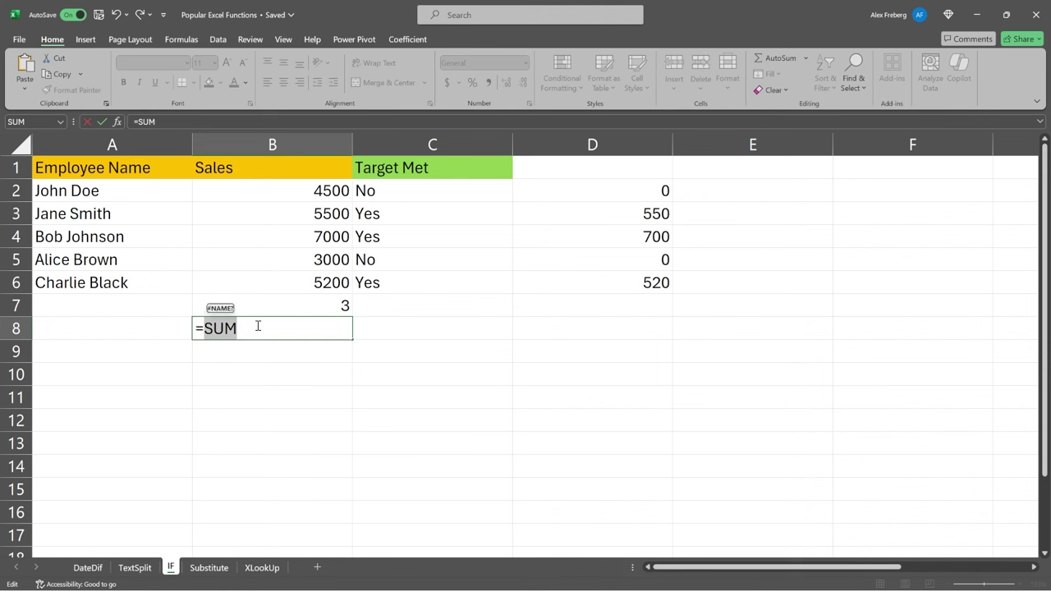
key(BackSpace)
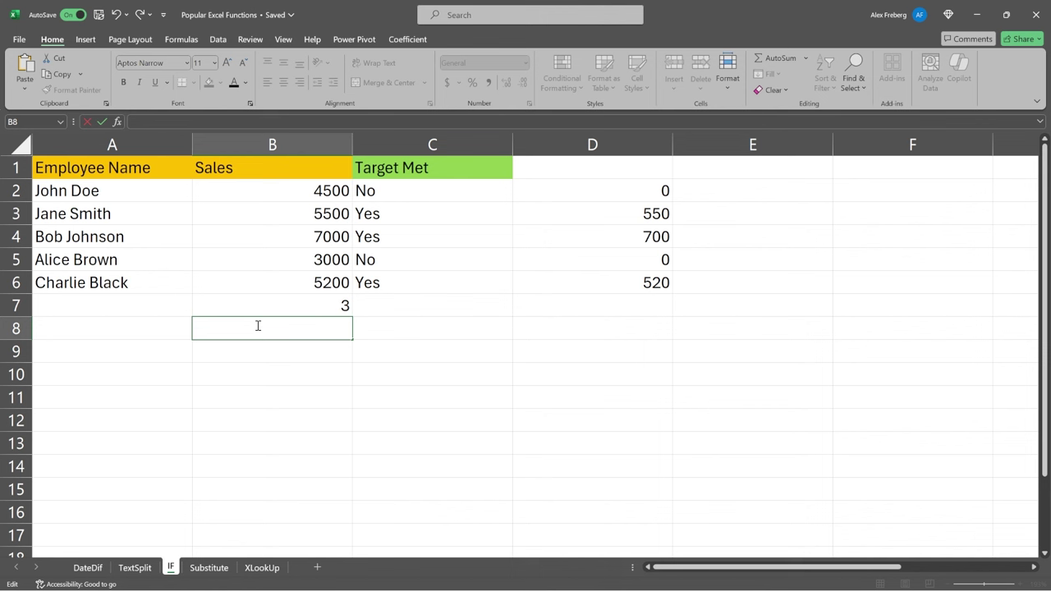
Open the Substitute sheet and examine the hyphenated codes in the Original Code column.
click(216, 571)
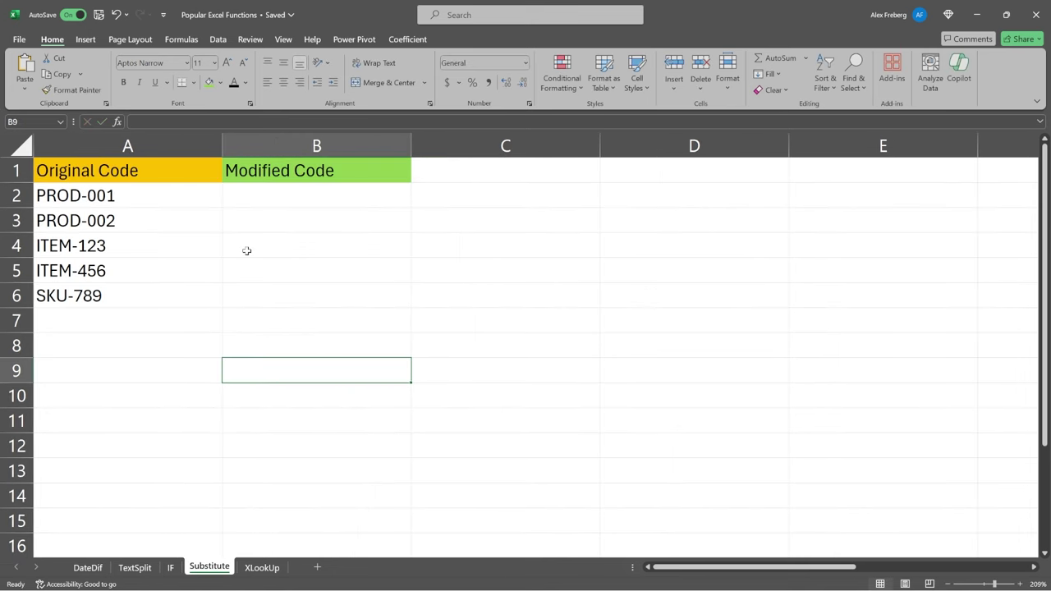
double_click(317, 194)
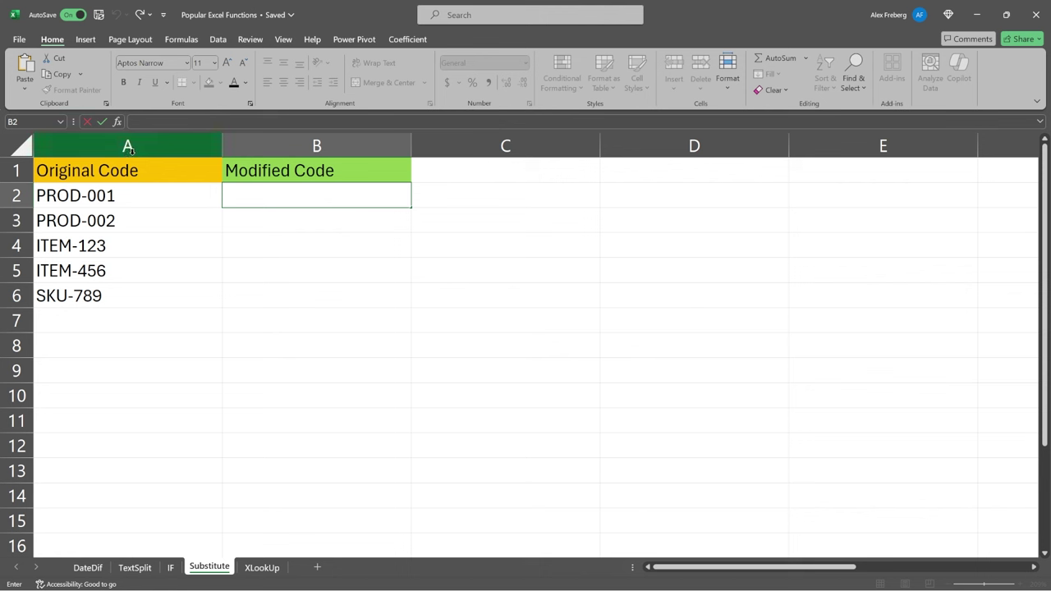
drag(132, 169, 135, 290)
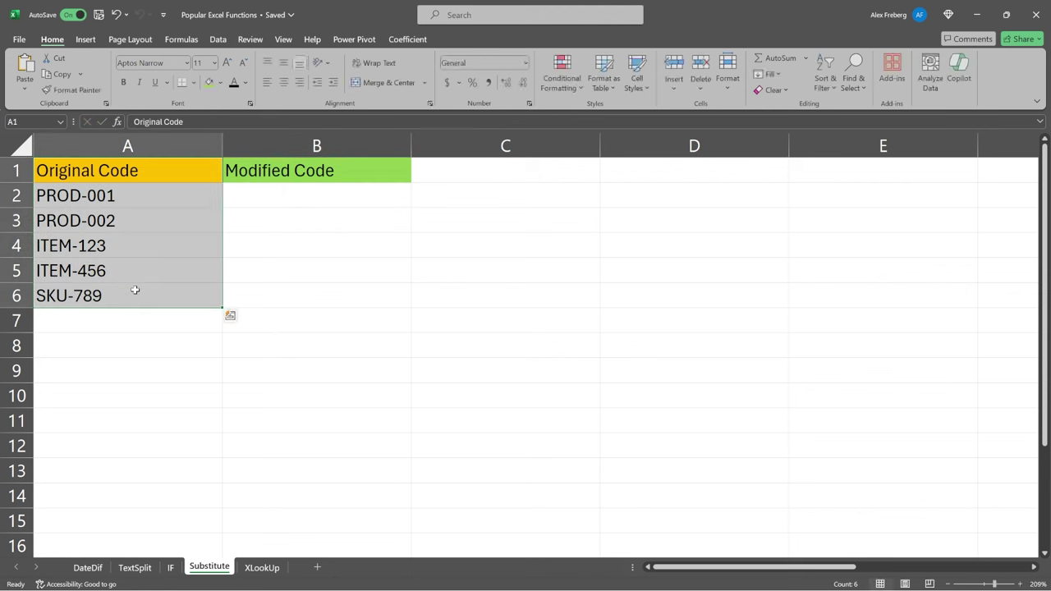
click(112, 199)
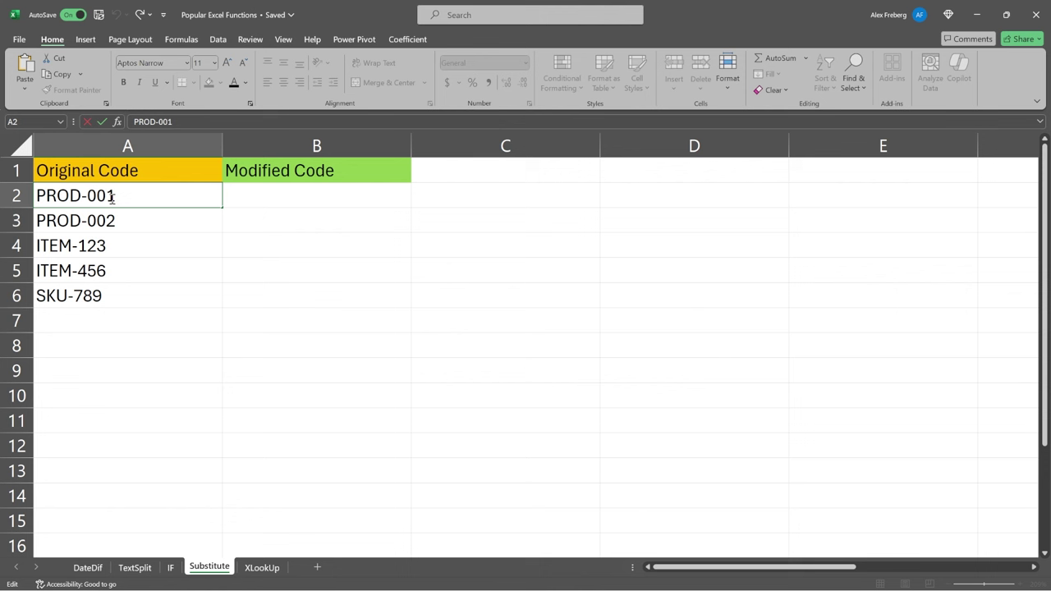
click(83, 197)
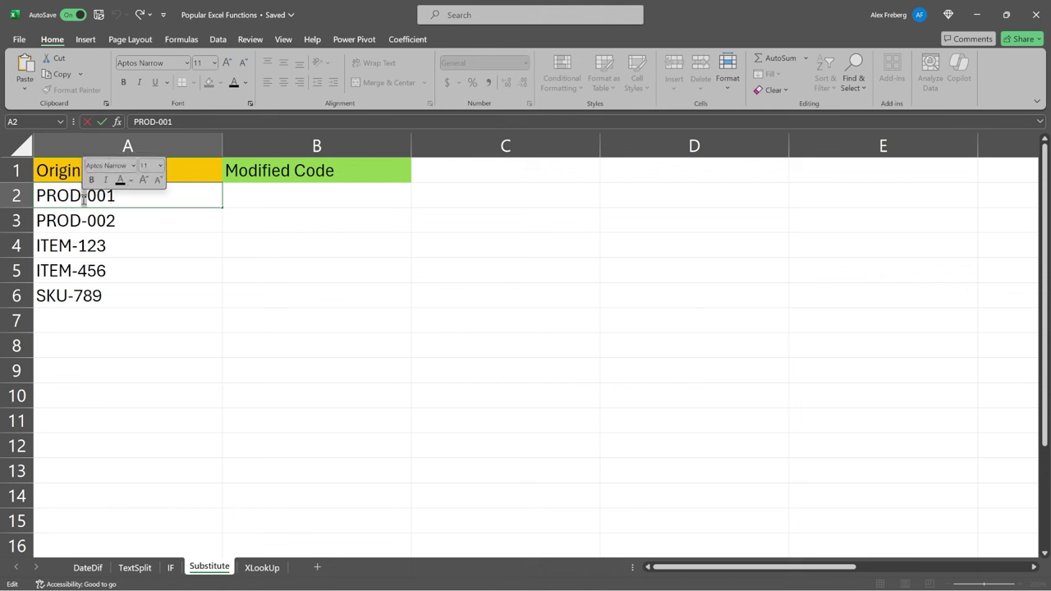
double_click(122, 220)
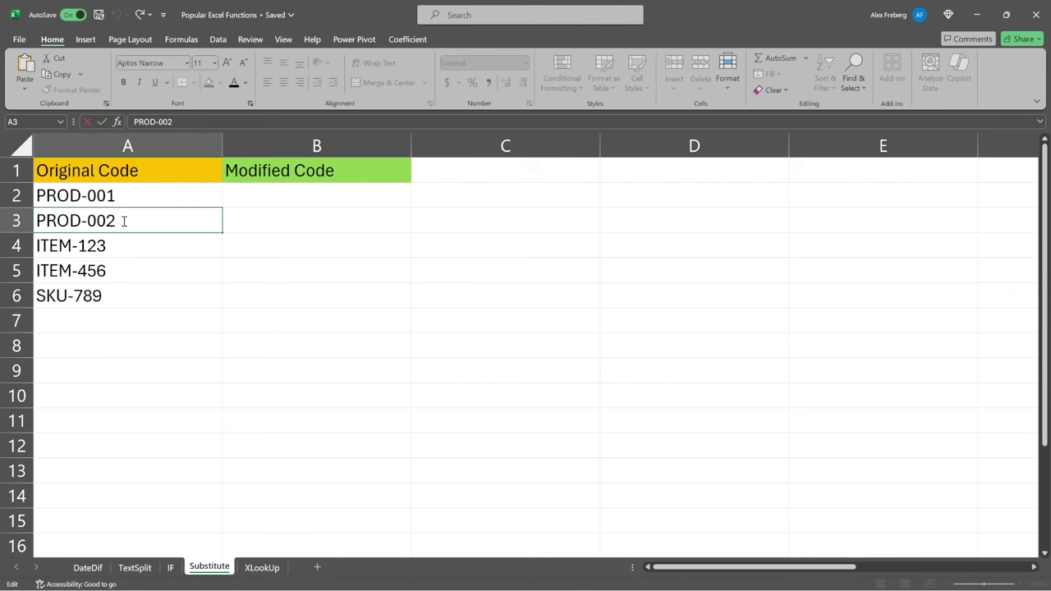
Try replacing the hyphen of the first original code in A2 with a comma, and restore the hyphen.
double_click(89, 196)
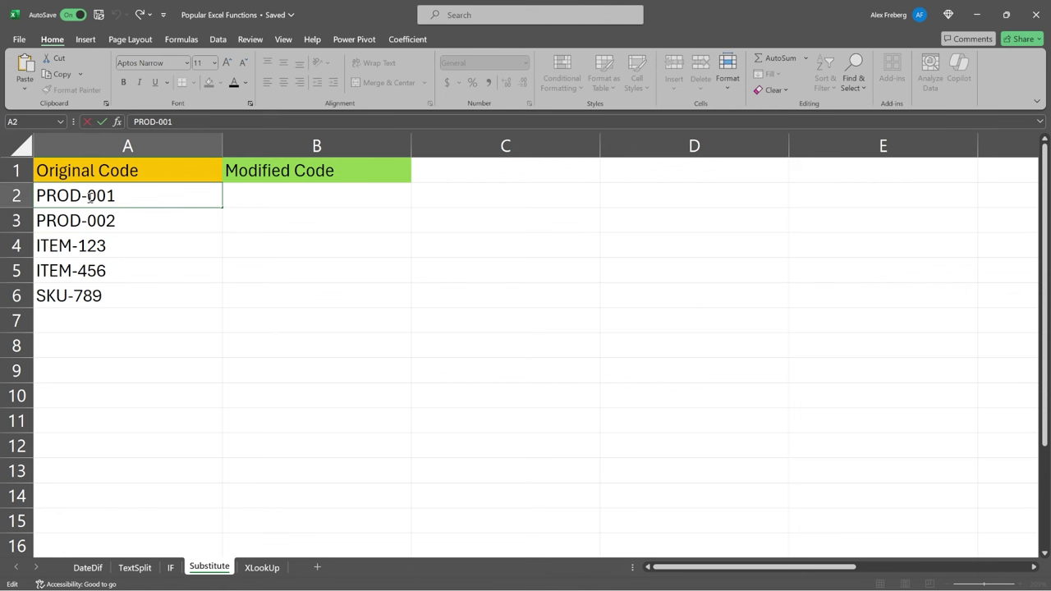
key(BackSpace)
text(,)
key(BackSpace)
text(-)
click(88, 226)
Enter the formula =SUBSTITUTE(A2, "-", "_") in B2 under Modified Code and compare its result with the original code.
drag(122, 193, 127, 290)
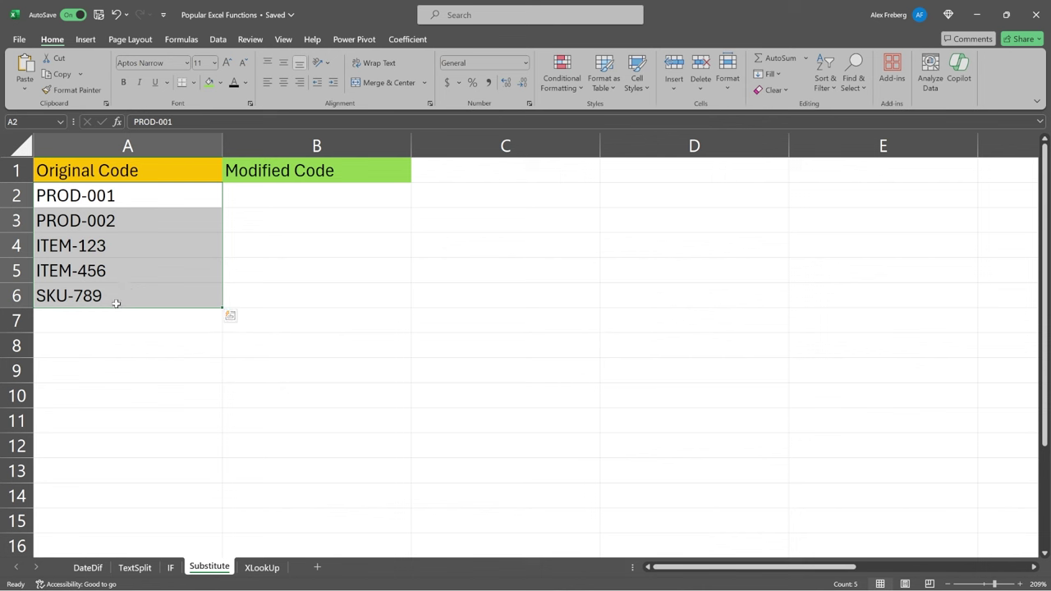
double_click(83, 195)
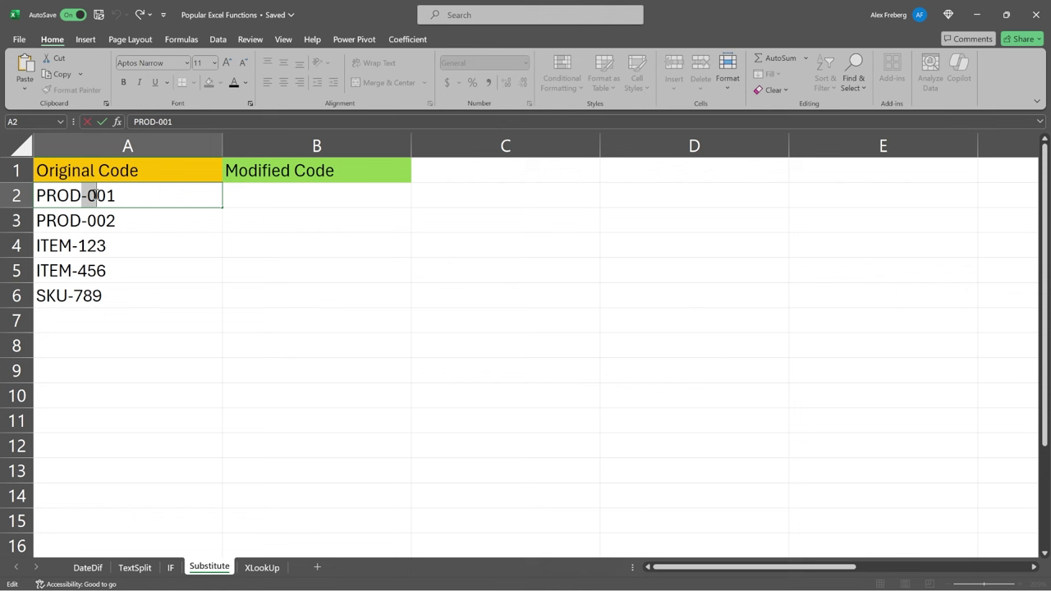
click(263, 195)
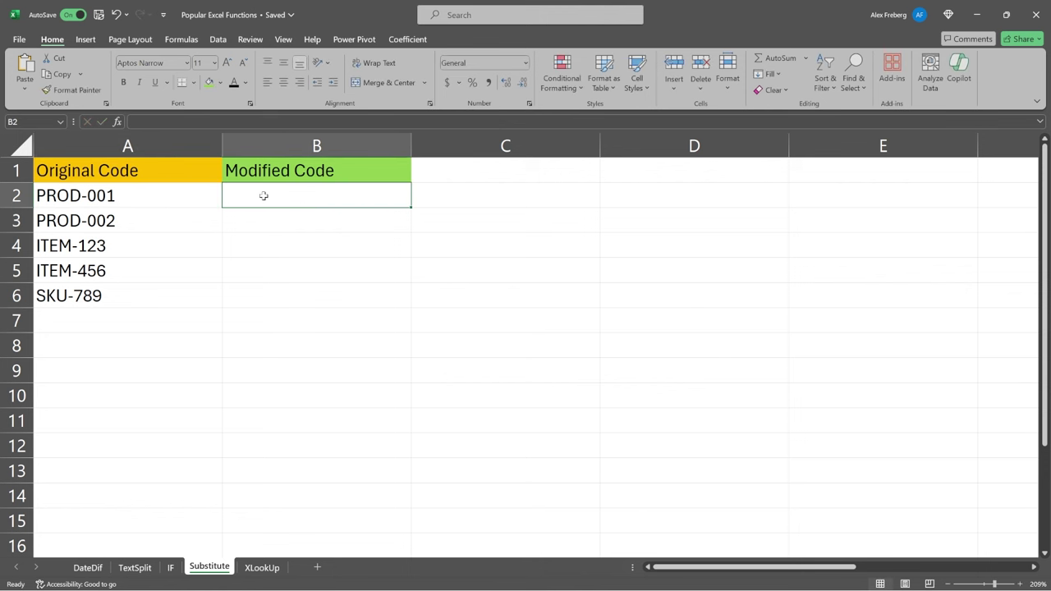
text(=SUBS)
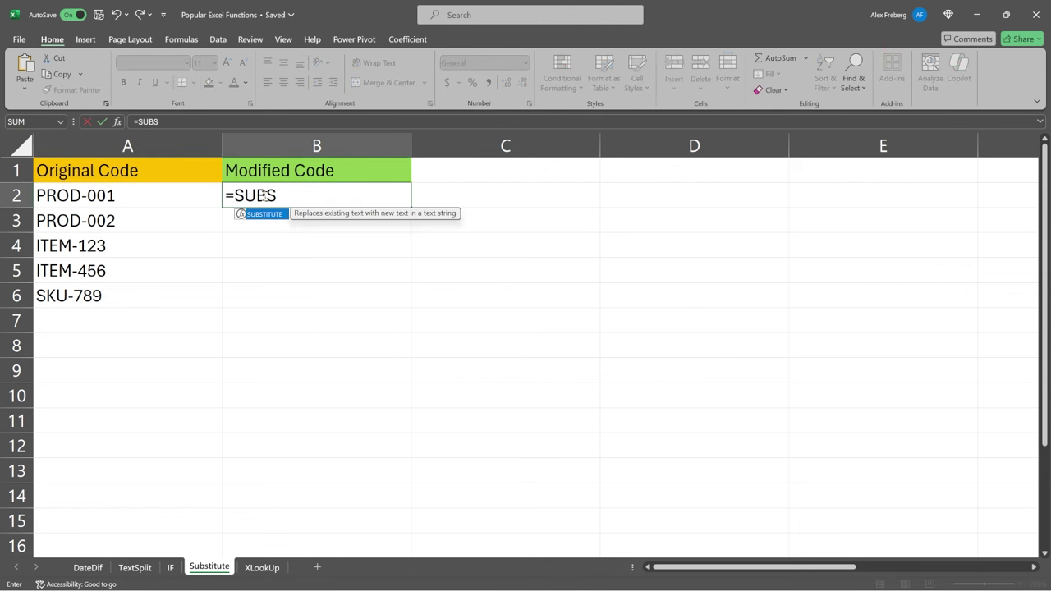
text(T)
key(Tab)
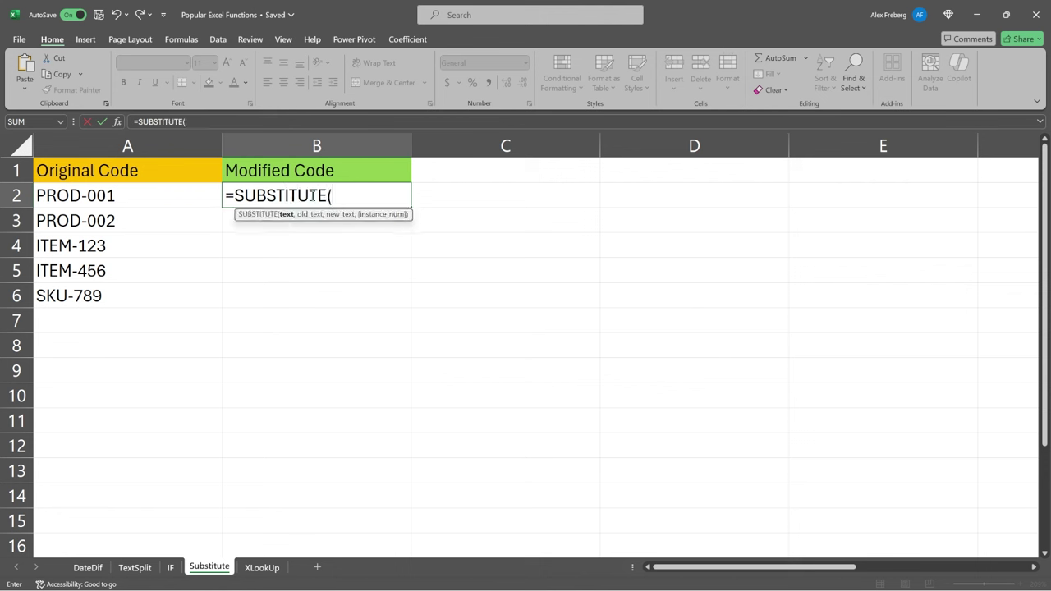
click(158, 196)
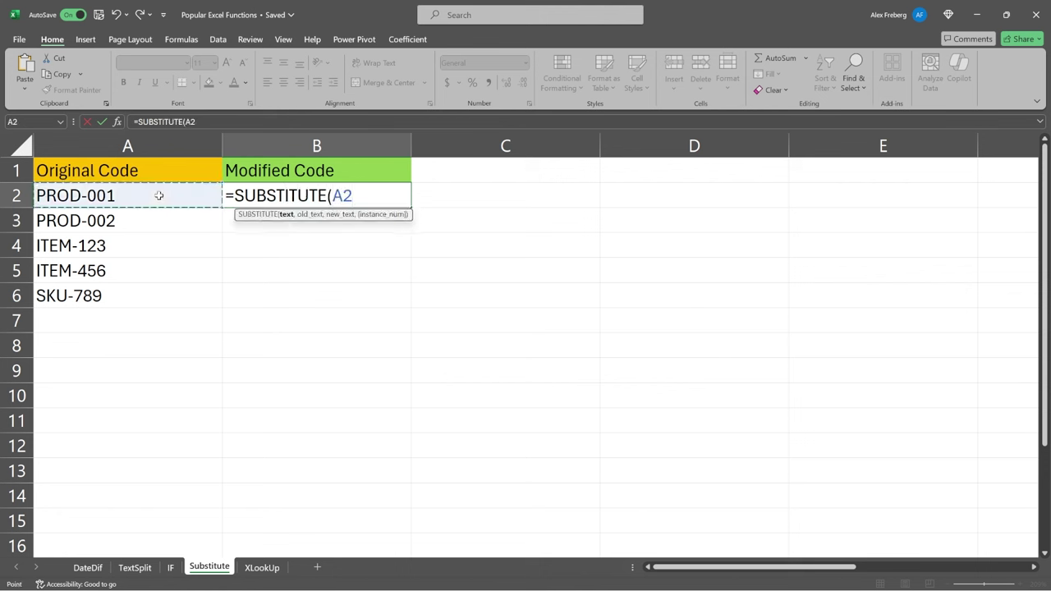
text(,)
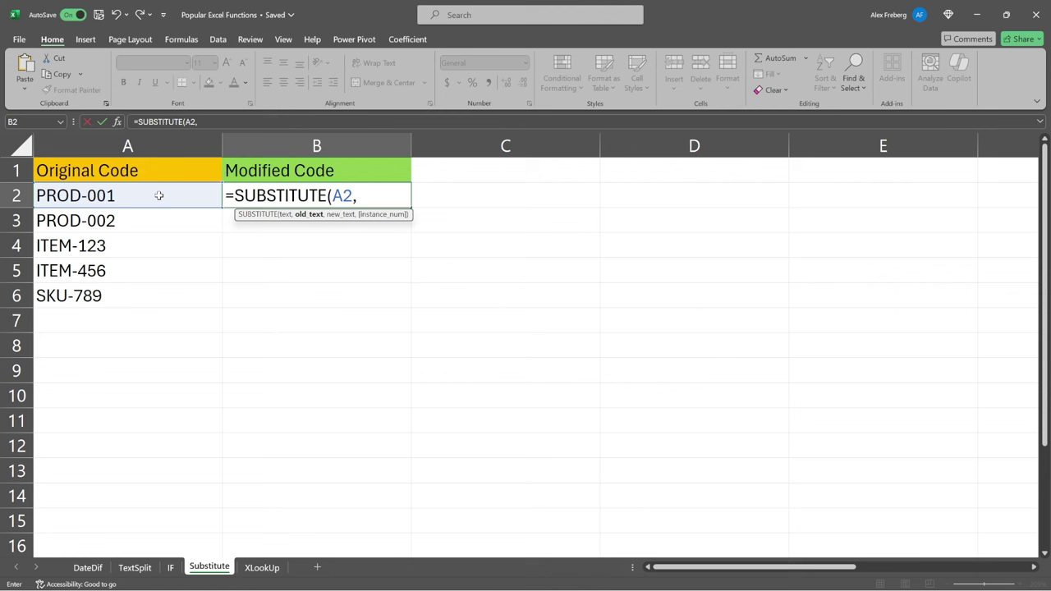
text( "-", "_"))
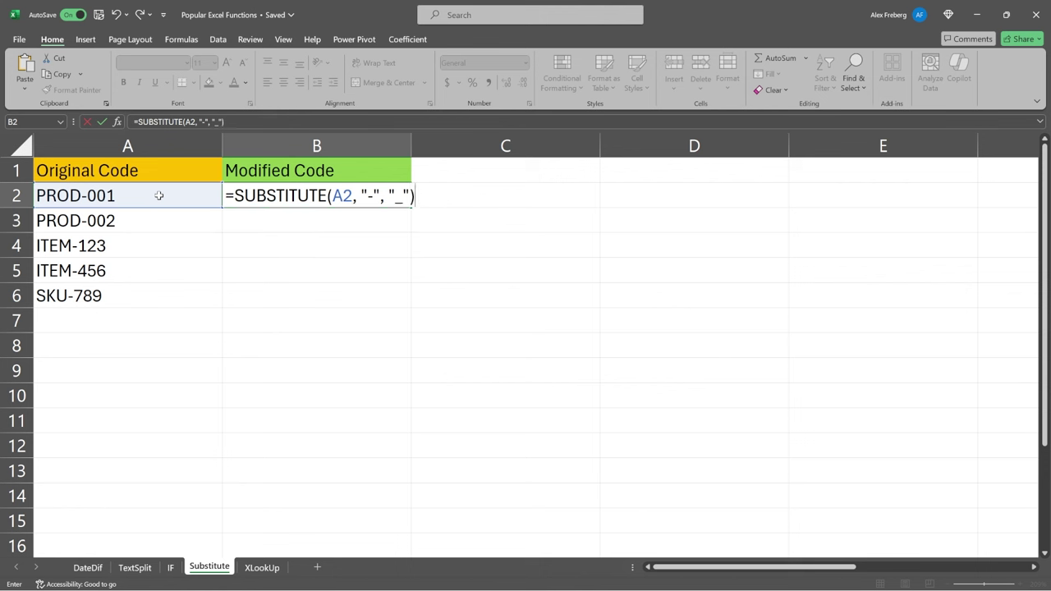
key(Return)
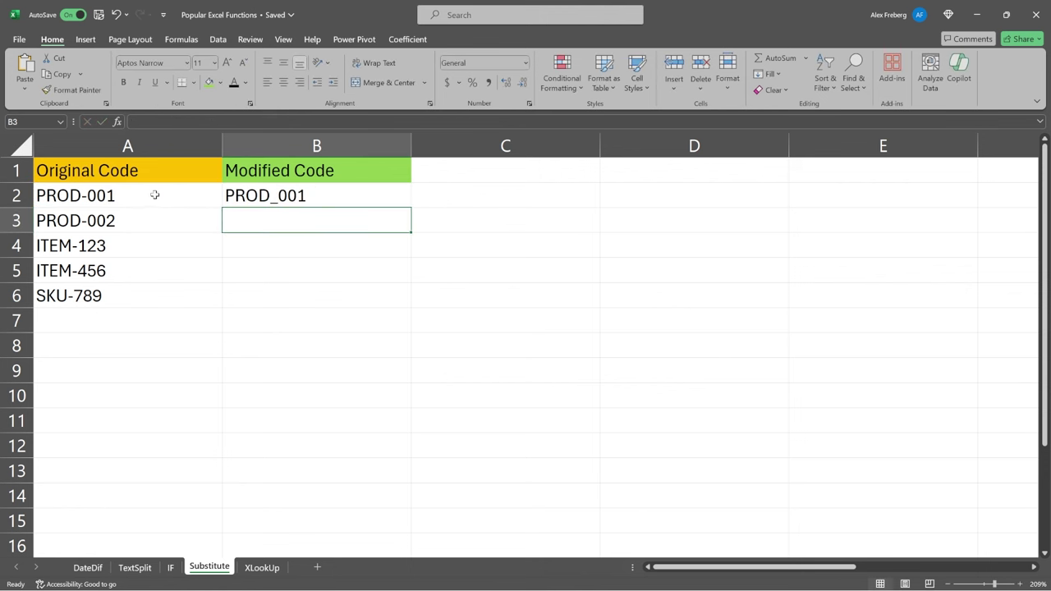
drag(159, 195, 231, 195)
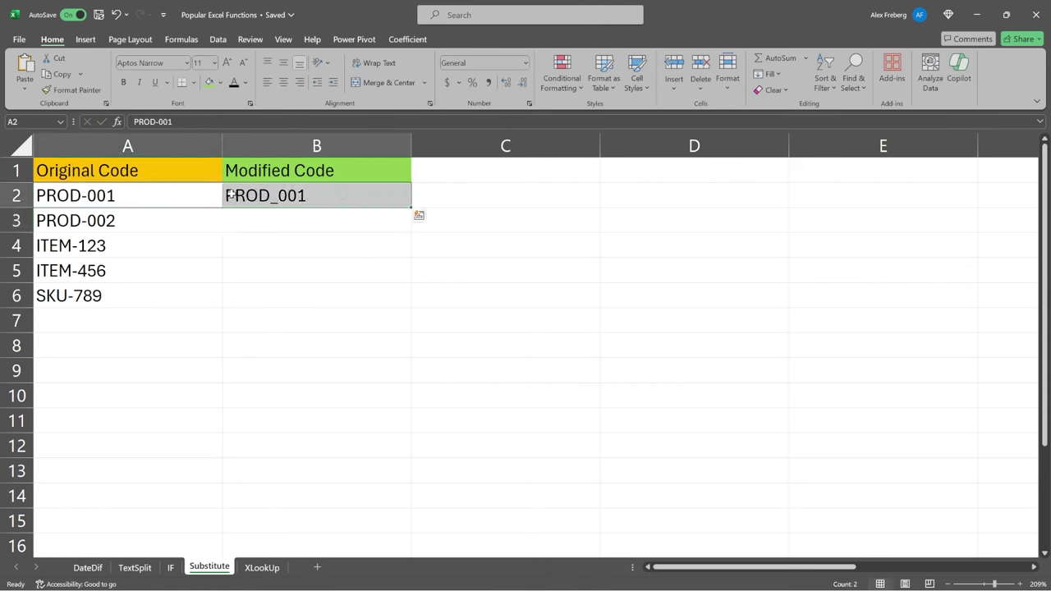
Fill the SUBSTITUTE formula from B2 down to B6 and compare the modified codes with the original ones.
click(403, 202)
drag(412, 224, 415, 302)
click(311, 323)
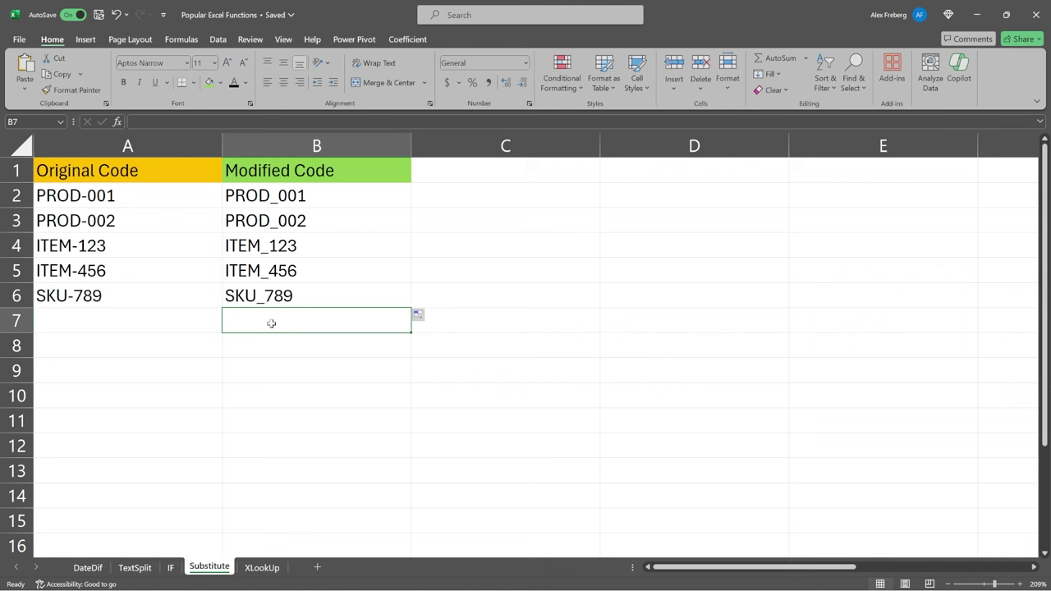
drag(127, 199, 331, 296)
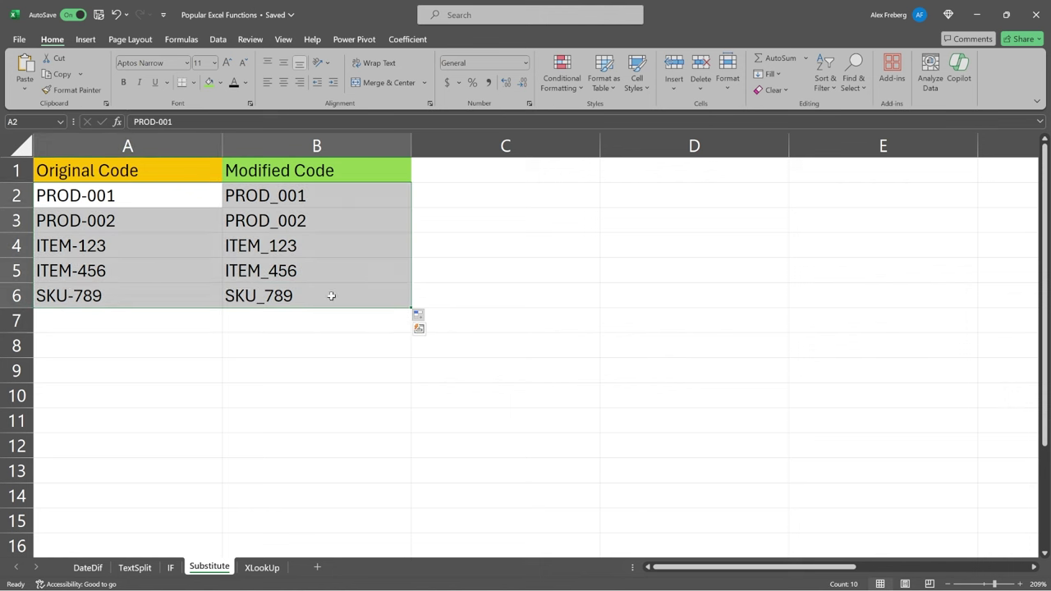
Copy the code in A6 to A8 and add a comma in front of it, making it ,SKU-789.
click(183, 293)
key(ctrl+c)
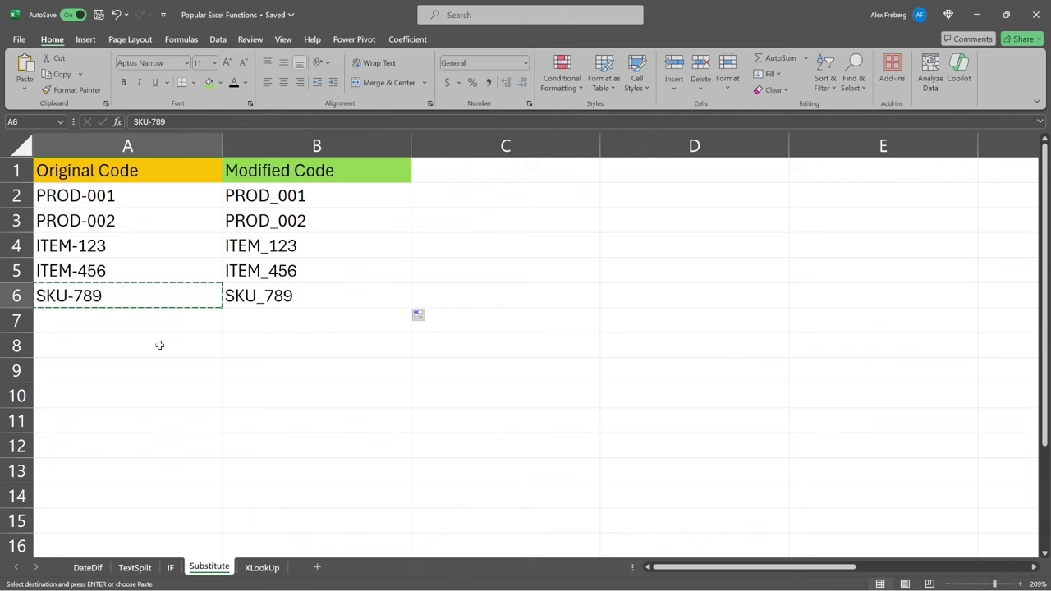
click(159, 345)
key(ctrl+v)
double_click(39, 347)
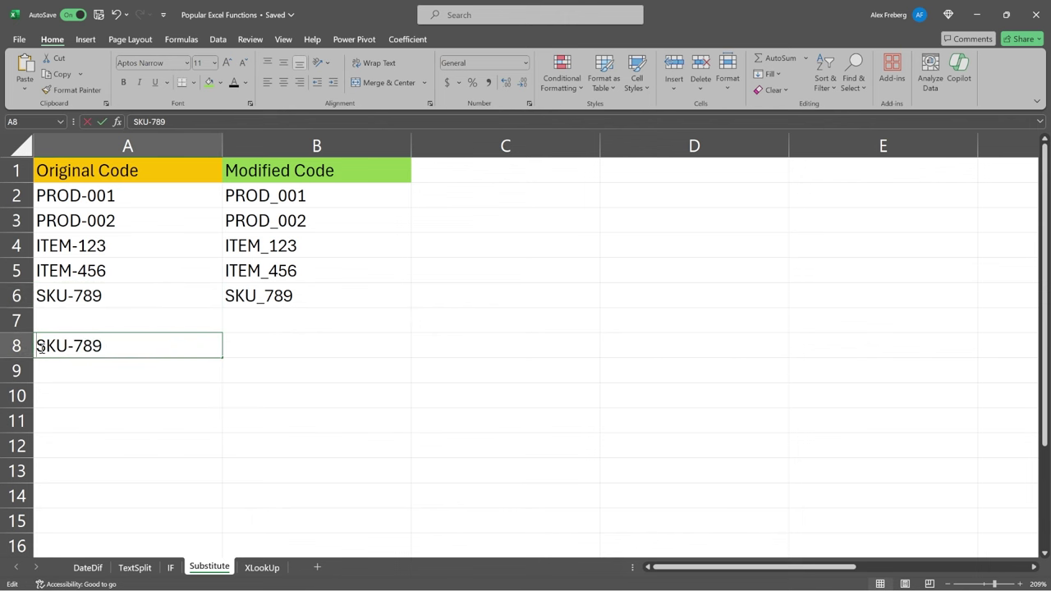
text(,)
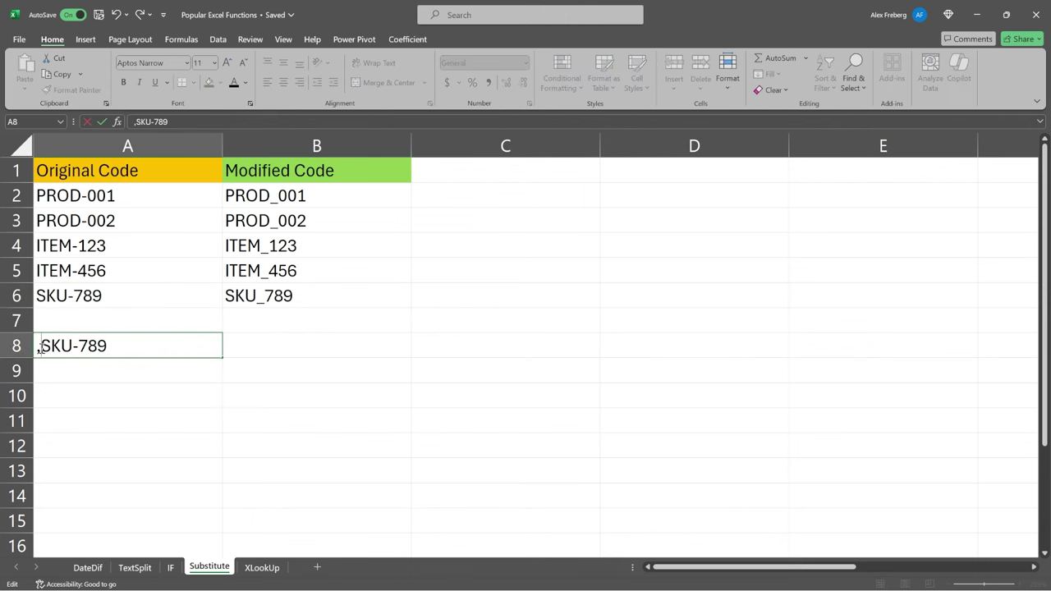
click(156, 376)
Enter the formula =SUBSTITUTE(A8,",","") in B8 to remove the comma from the copied code.
click(280, 346)
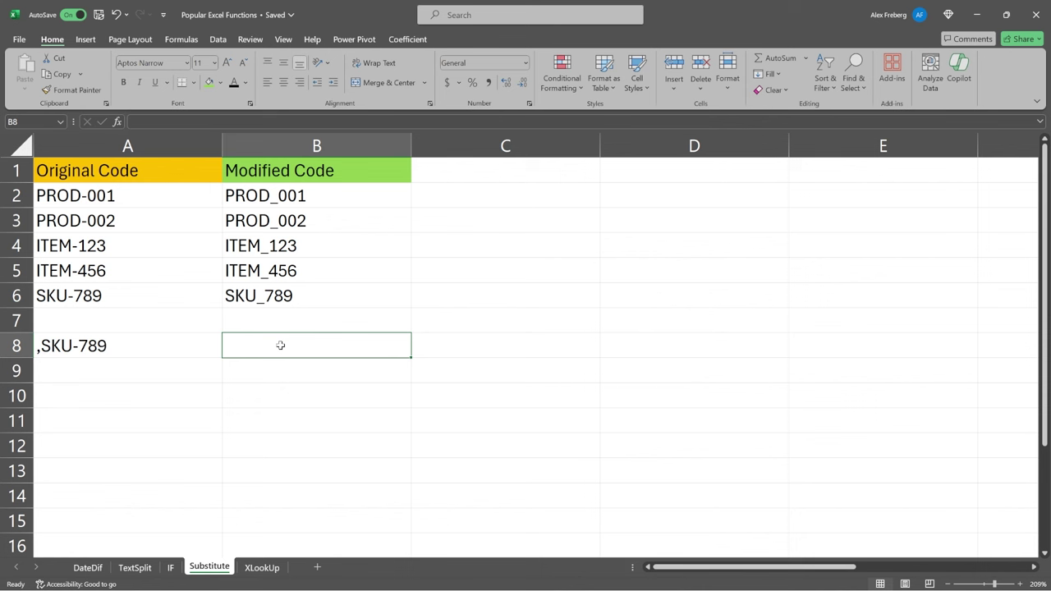
text(=SUBST)
key(Tab)
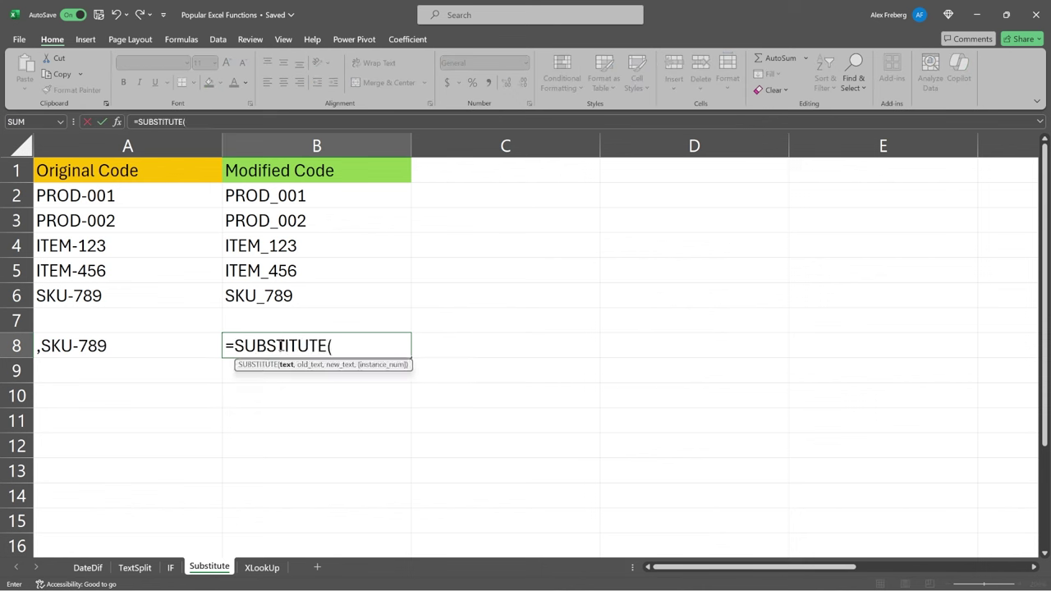
click(181, 345)
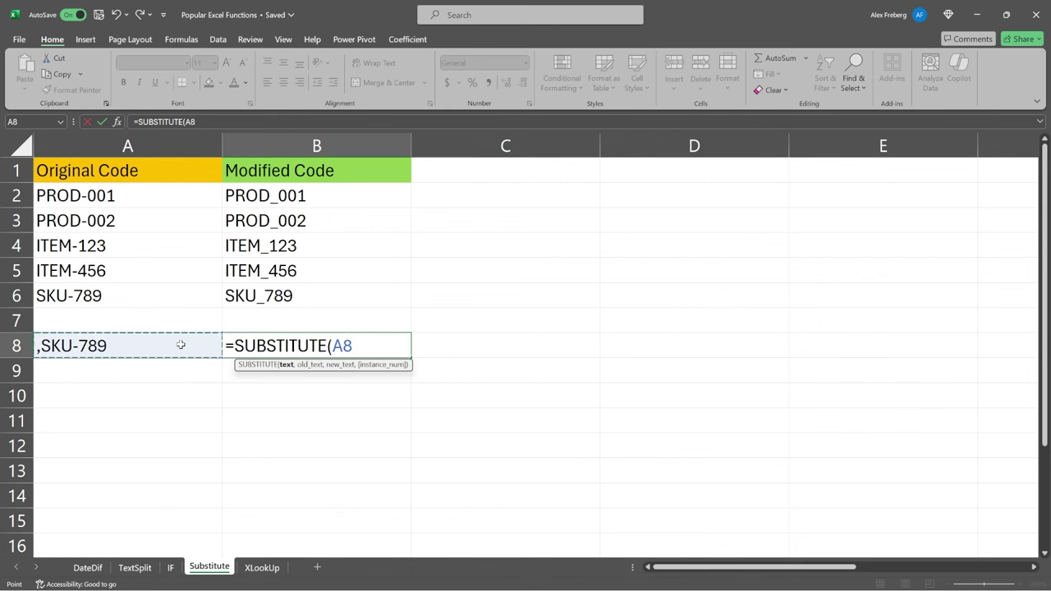
text(,",")
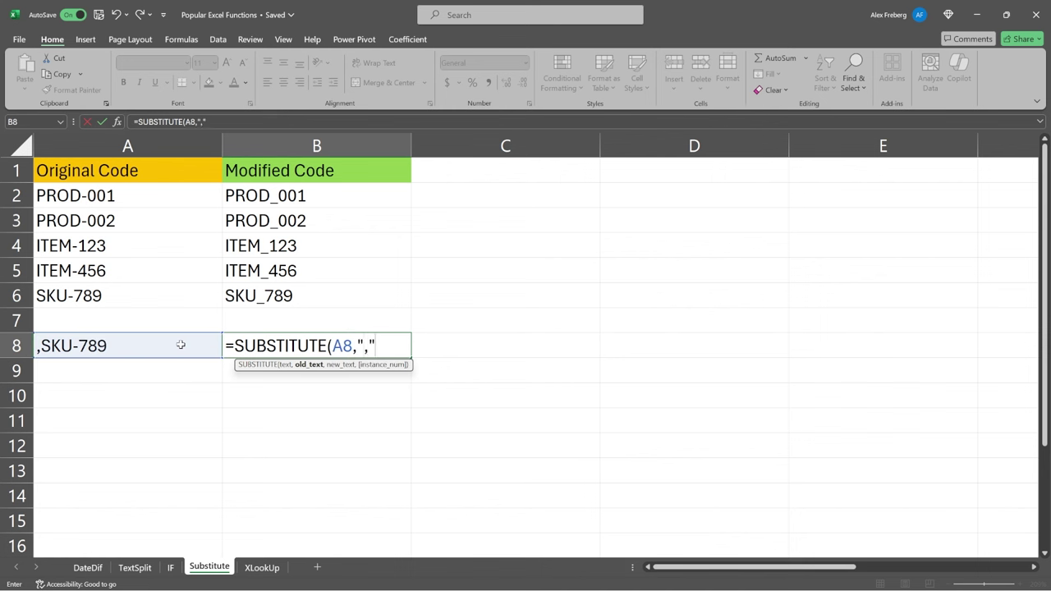
text(,")
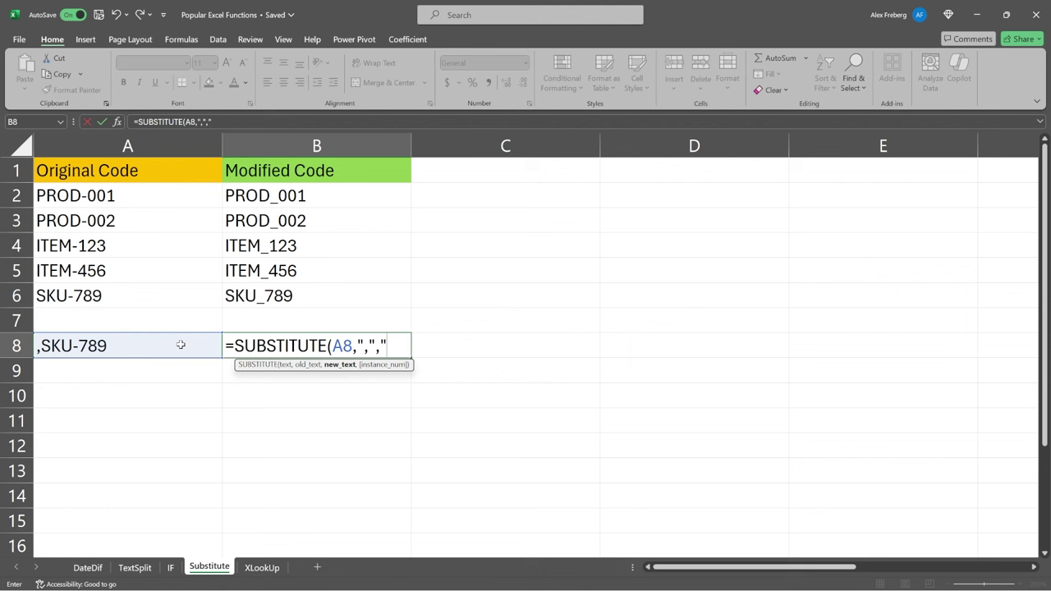
text("))
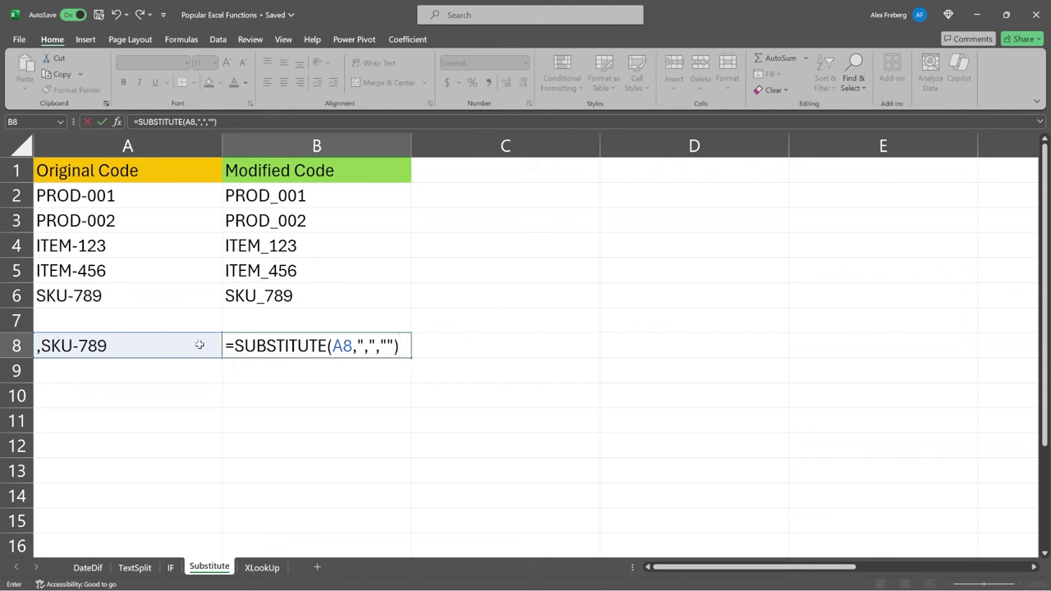
drag(359, 346, 394, 345)
click(400, 344)
key(Return)
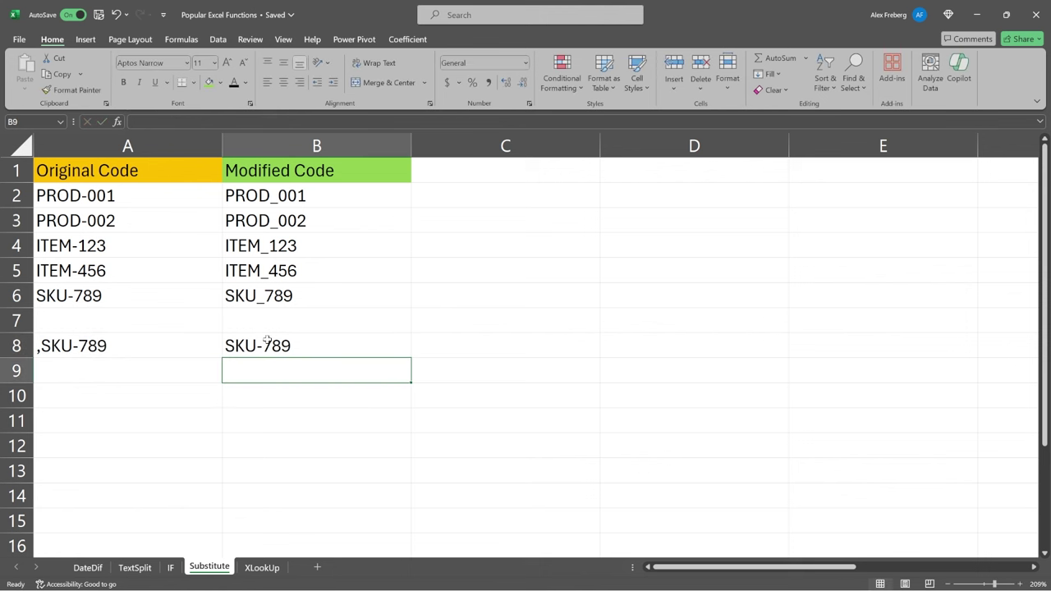
Nest the B8 formula in a second SUBSTITUTE, =SUBSTITUTE(SUBSTITUTE(A8,",",""),"-","_"), and compare its result with the code in A8.
click(320, 349)
double_click(319, 347)
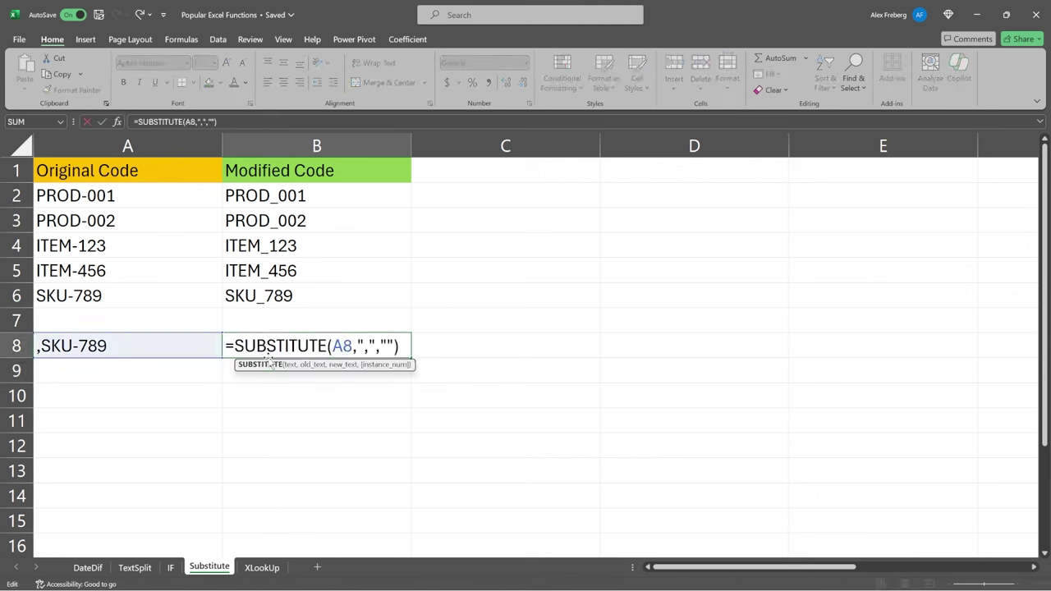
click(234, 343)
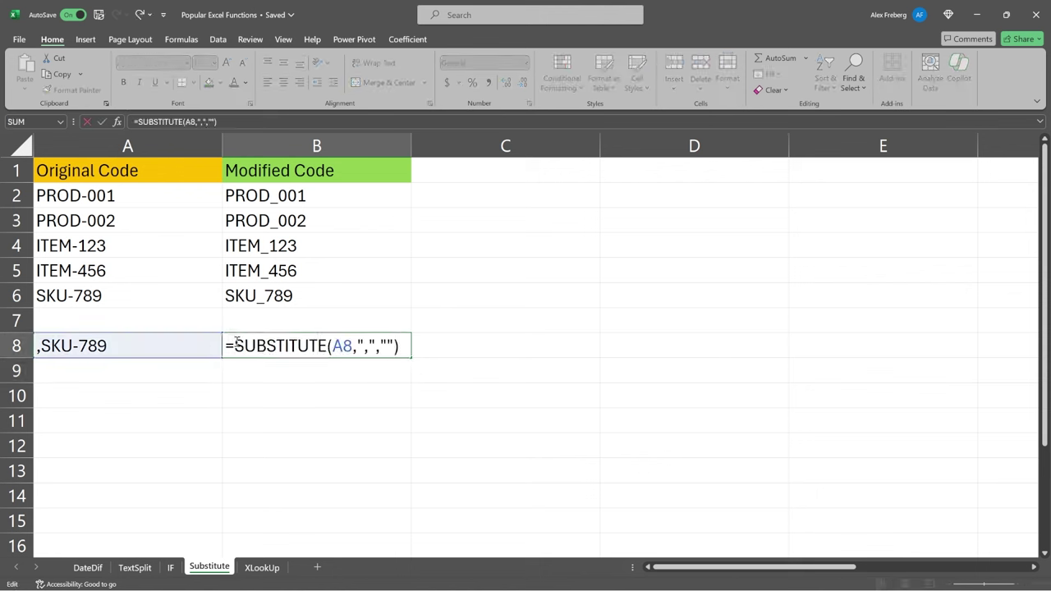
text(SUBS)
key(Tab)
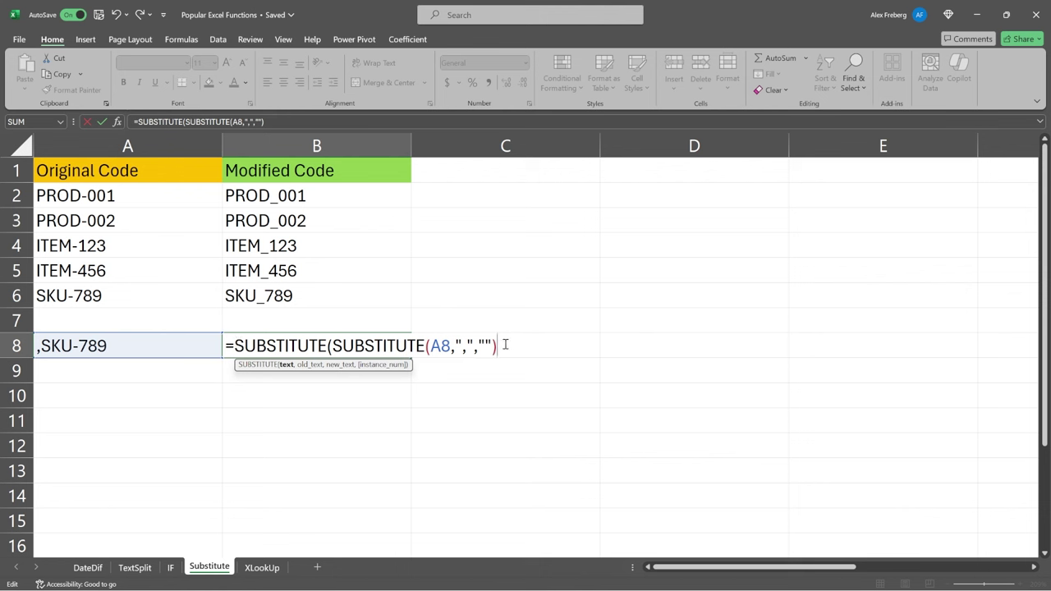
text(,)
drag(331, 346, 493, 346)
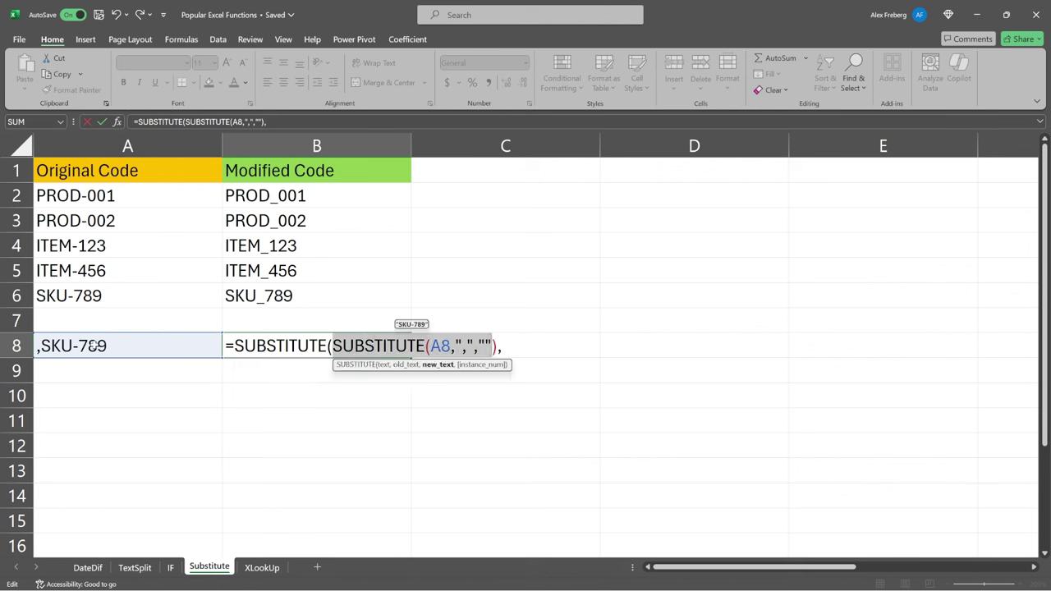
click(506, 346)
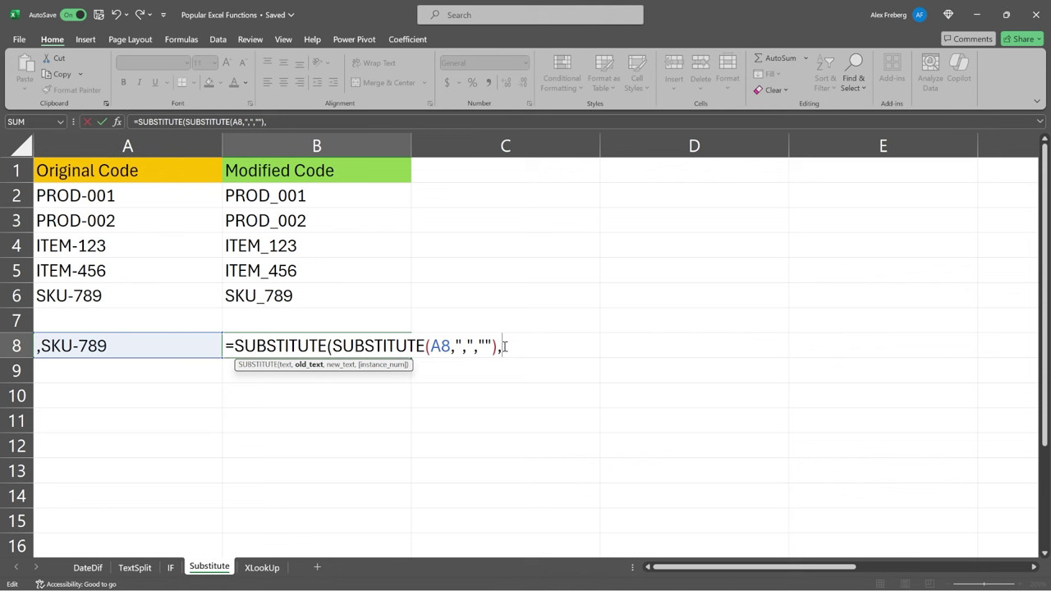
text("-","_")
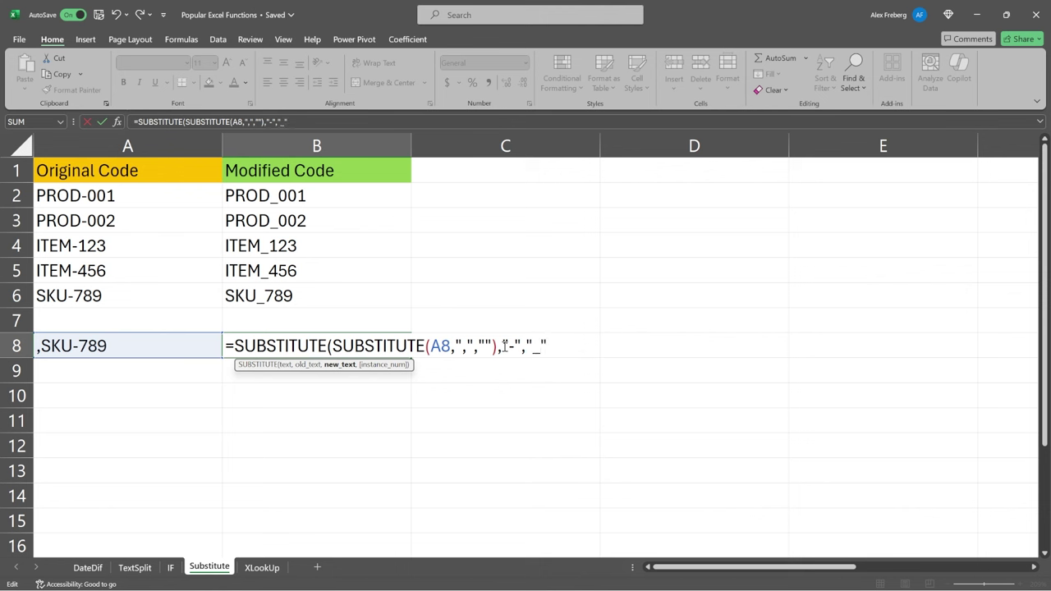
text())
key(Return)
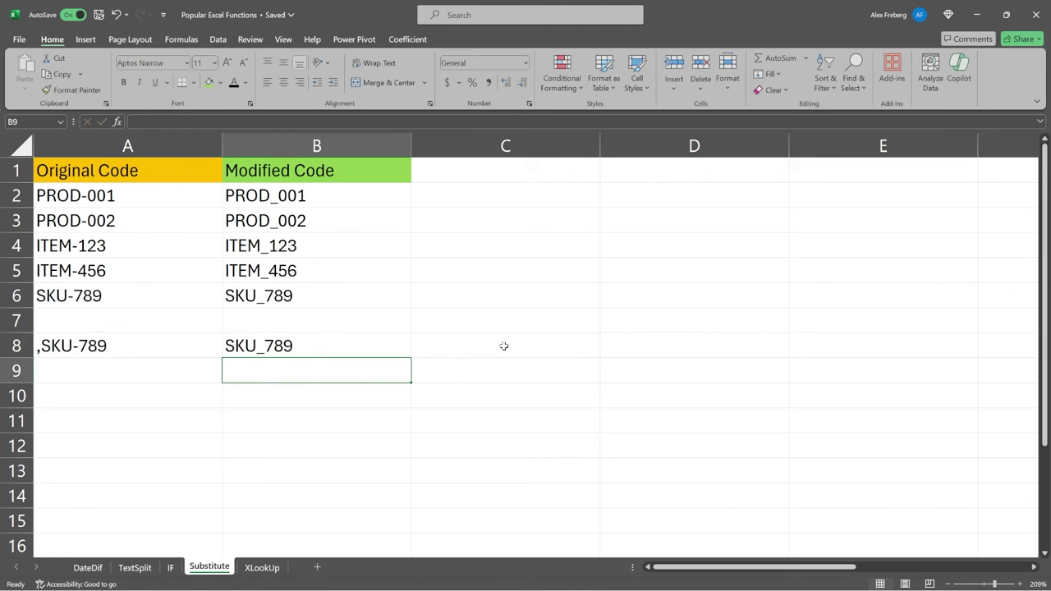
double_click(112, 349)
drag(107, 349, 70, 349)
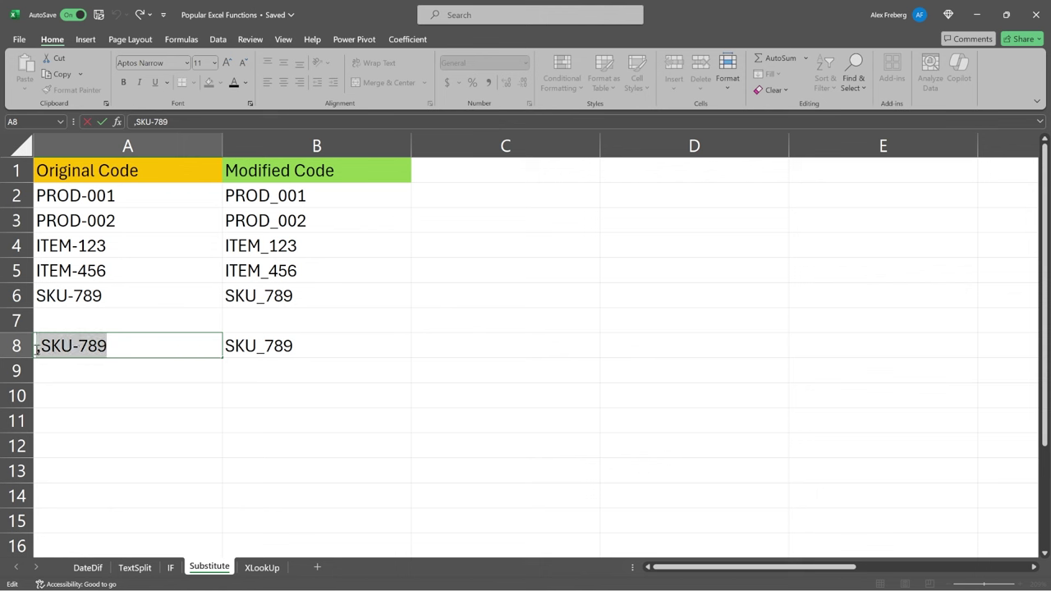
click(138, 345)
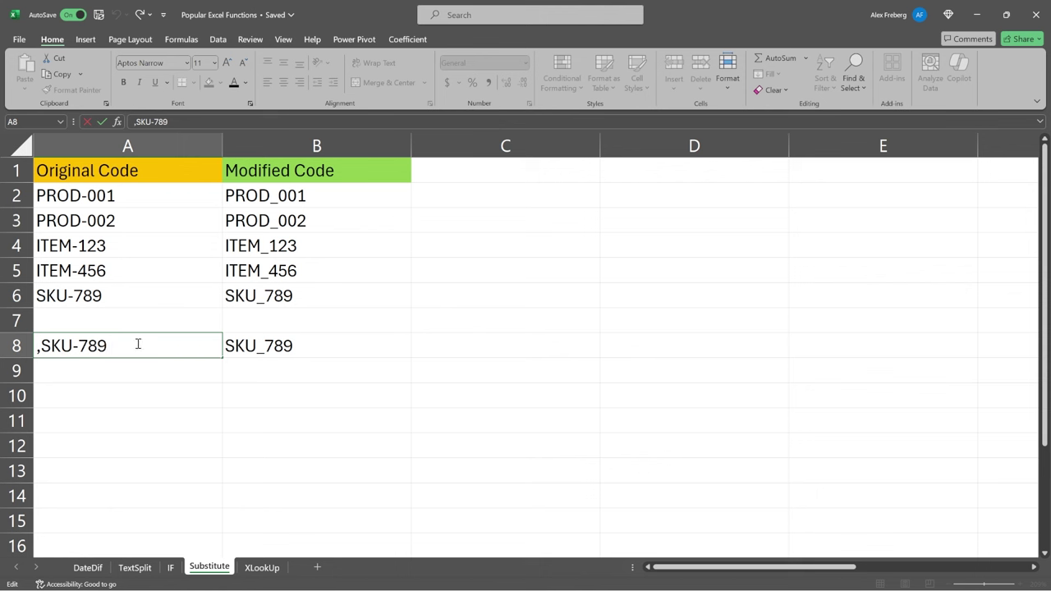
click(327, 343)
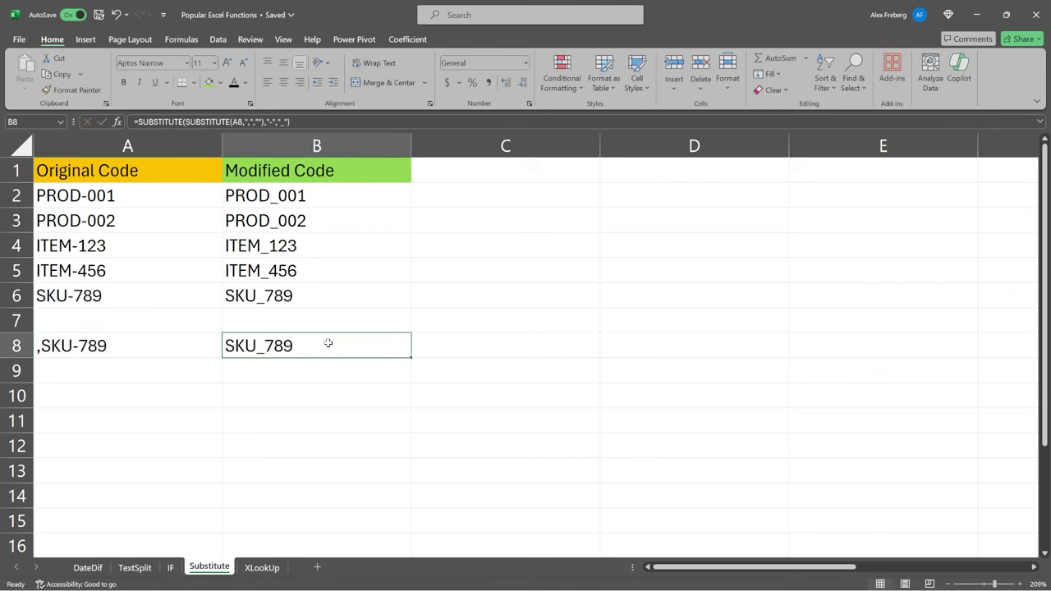
Open the XLookUp sheet and examine the resident table and the city-to-county table below it.
click(263, 567)
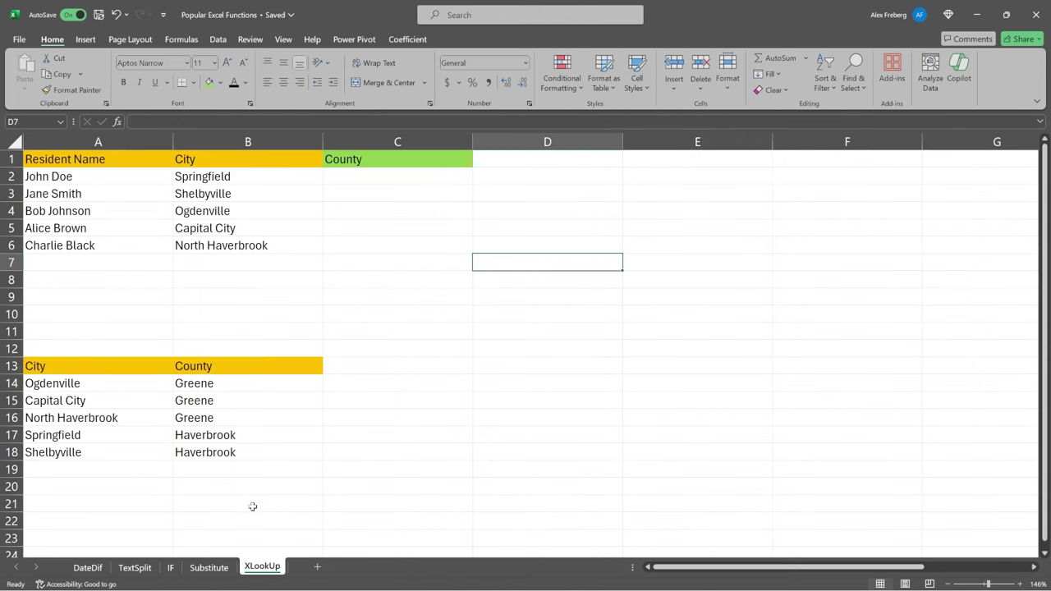
click(248, 468)
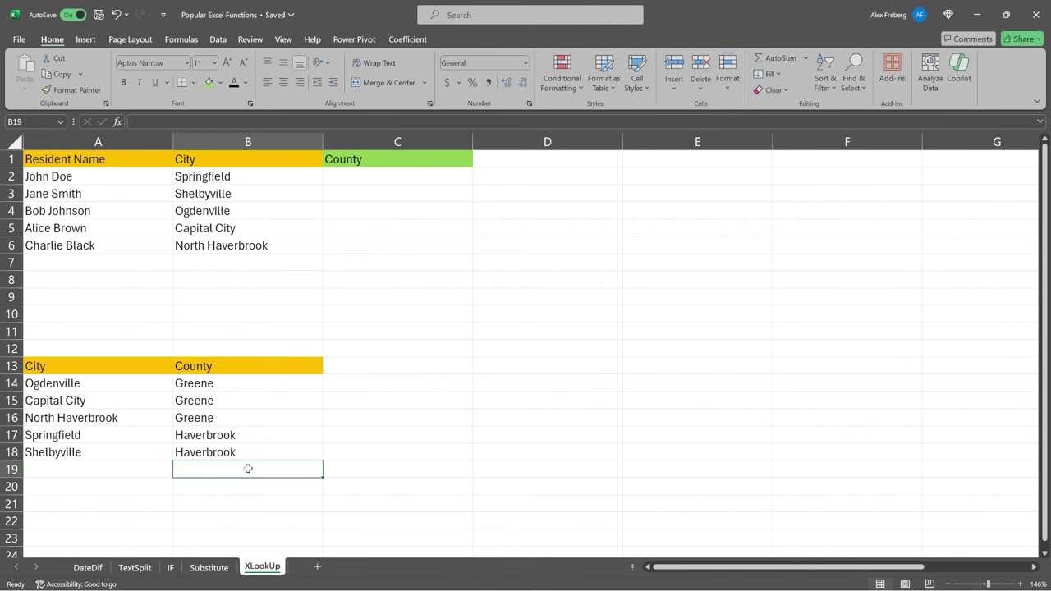
double_click(398, 177)
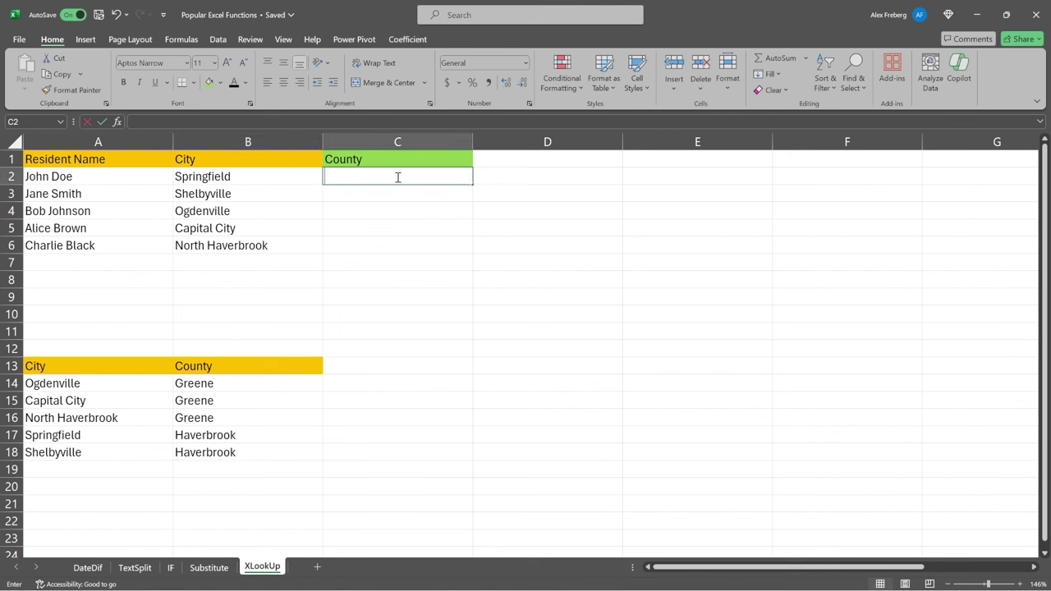
text(=)
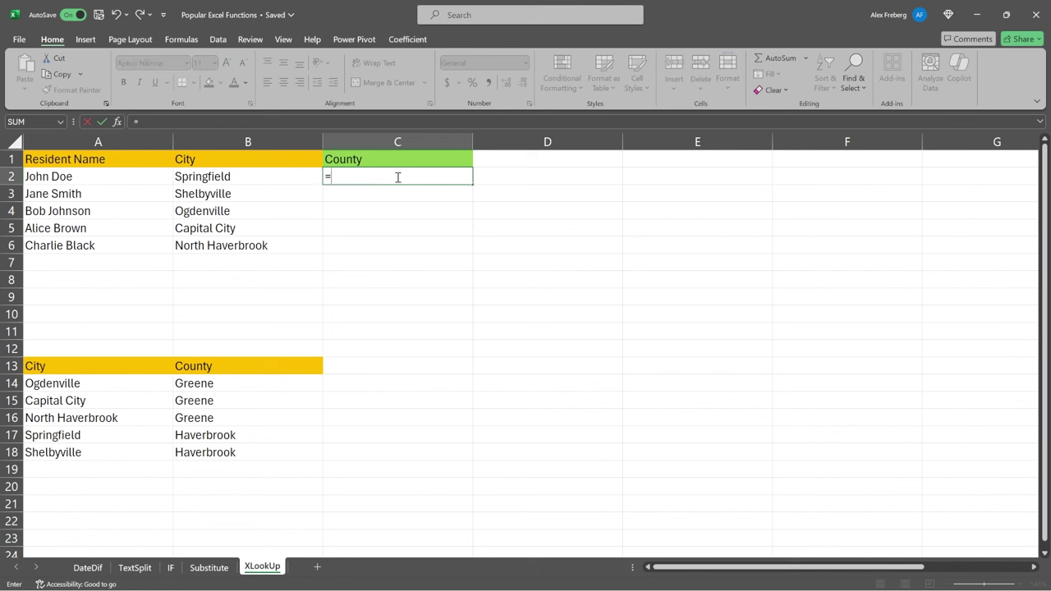
text(XLOOKUP)
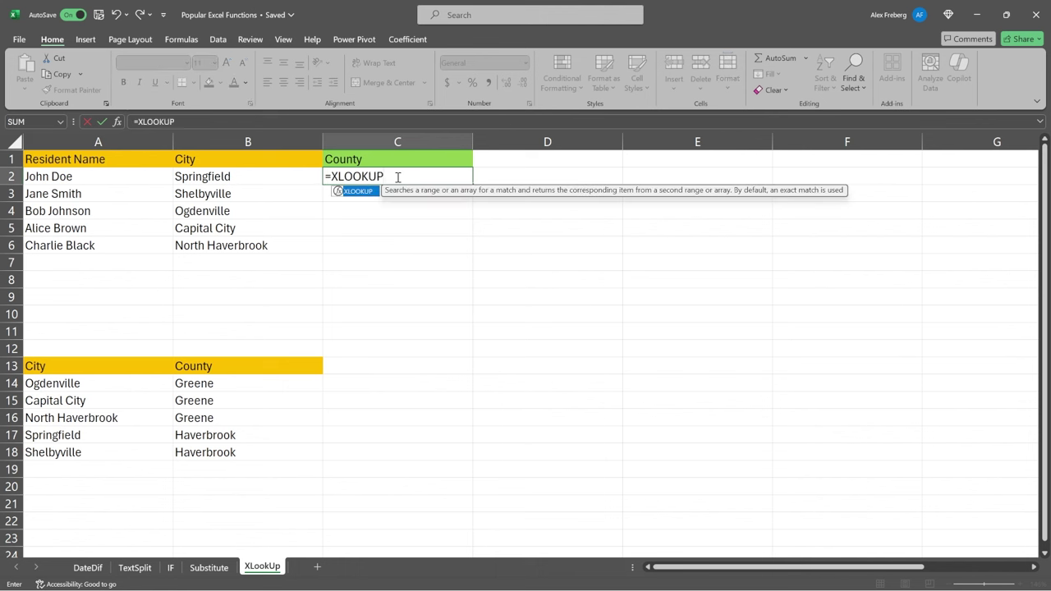
double_click(358, 191)
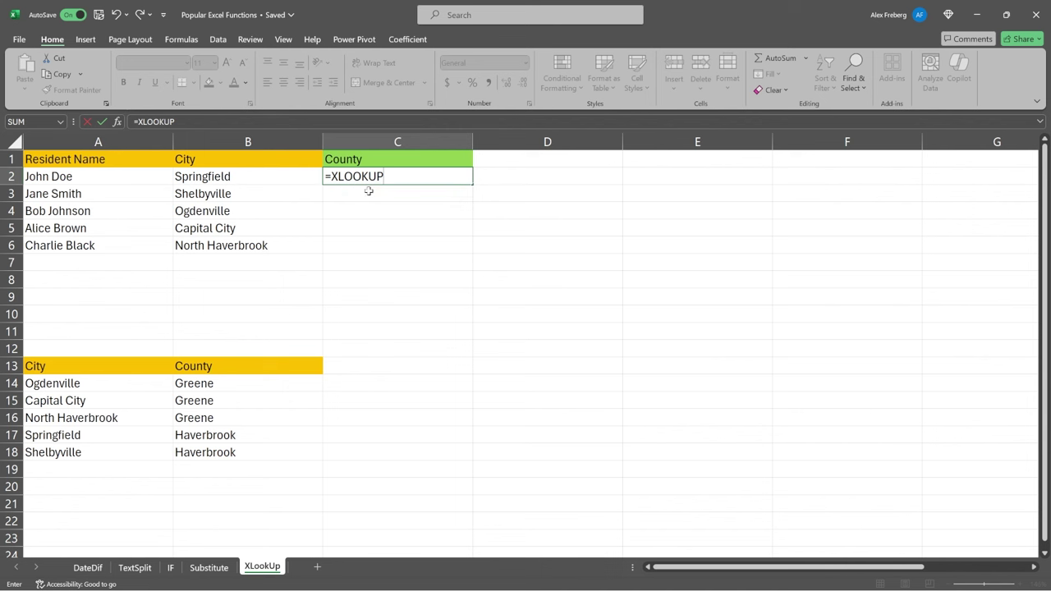
click(369, 192)
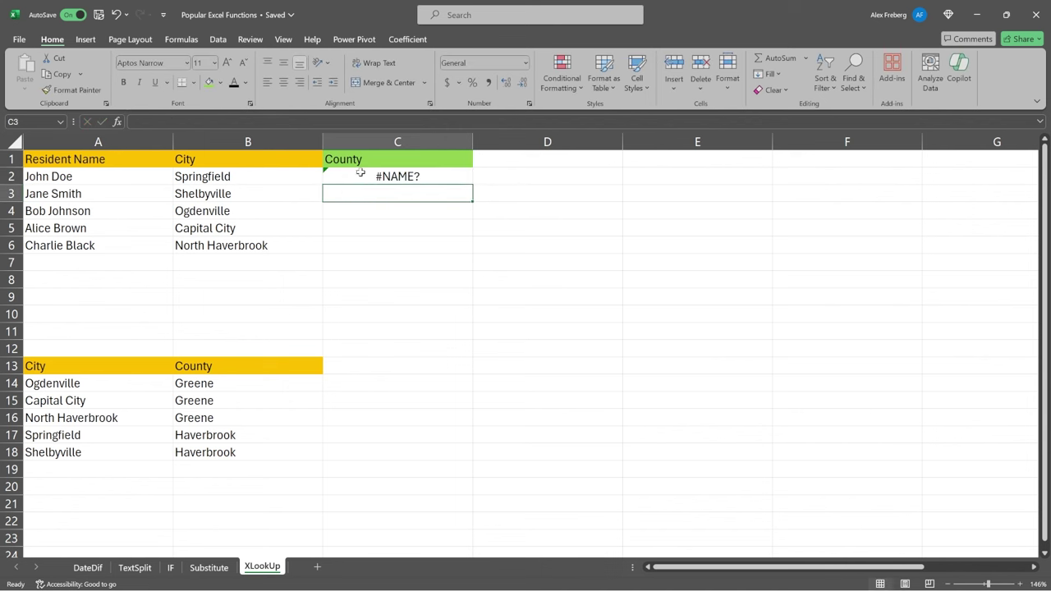
click(360, 172)
key(Delete)
Copy the lower table's County column, B13:B19, to D1 beside the resident table and compare its row order with the cities.
drag(114, 156, 241, 245)
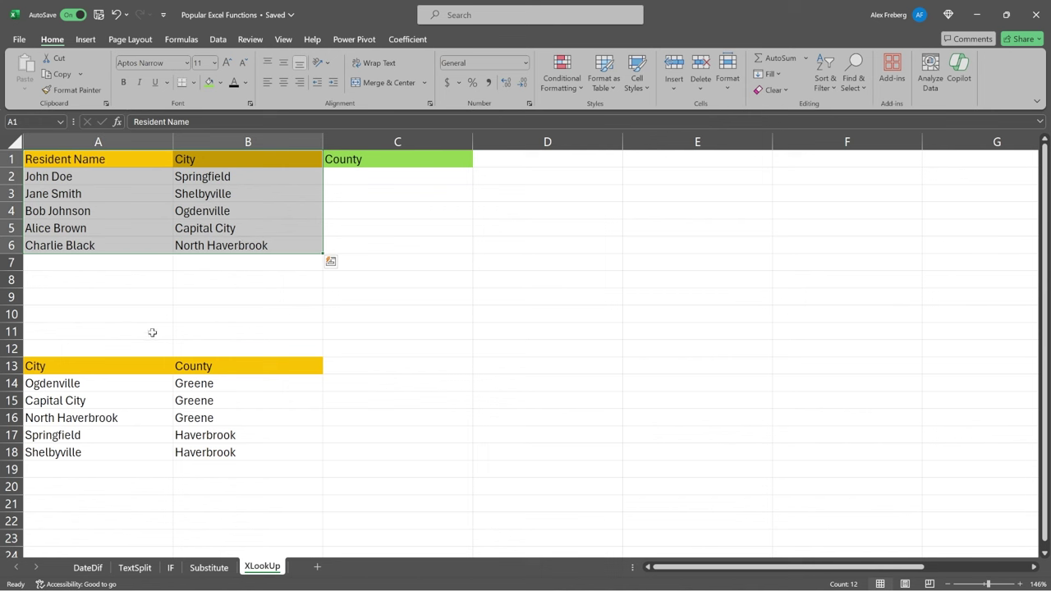
drag(114, 365, 228, 446)
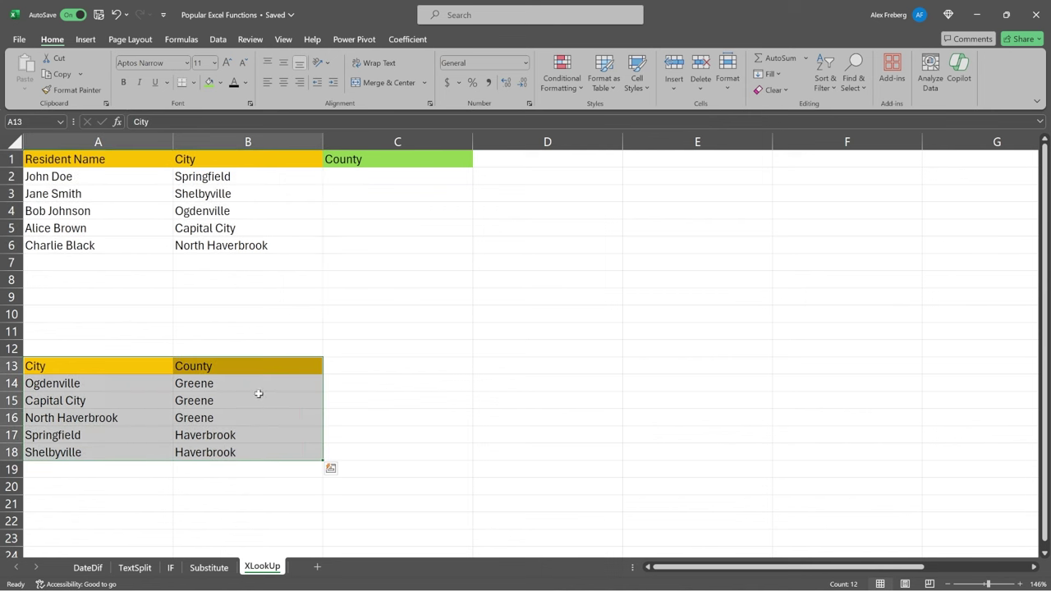
drag(266, 367, 266, 462)
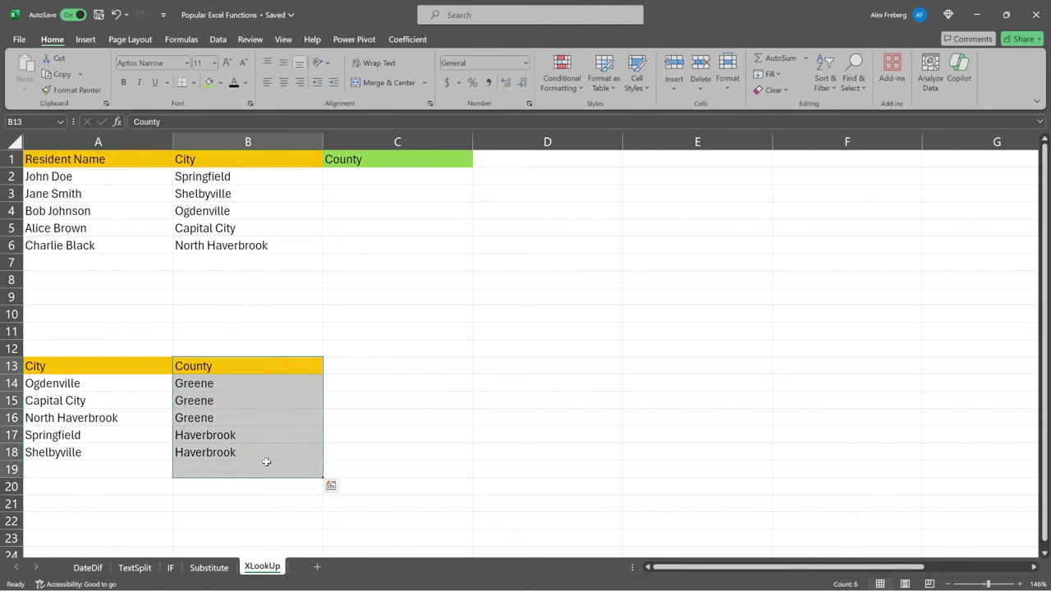
key(ctrl+c)
click(512, 159)
key(ctrl+v)
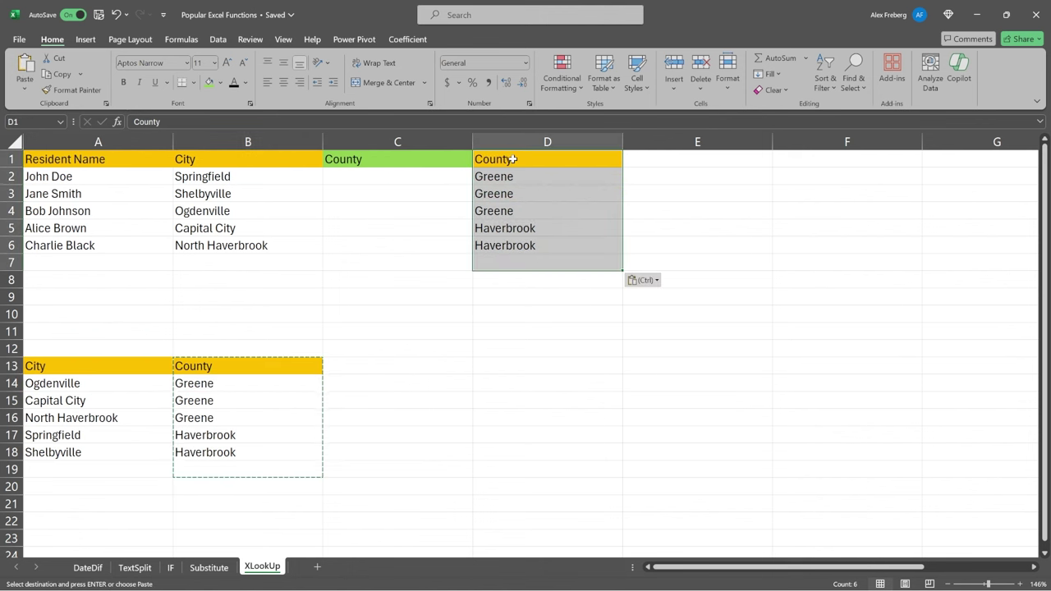
click(484, 213)
drag(224, 231, 507, 199)
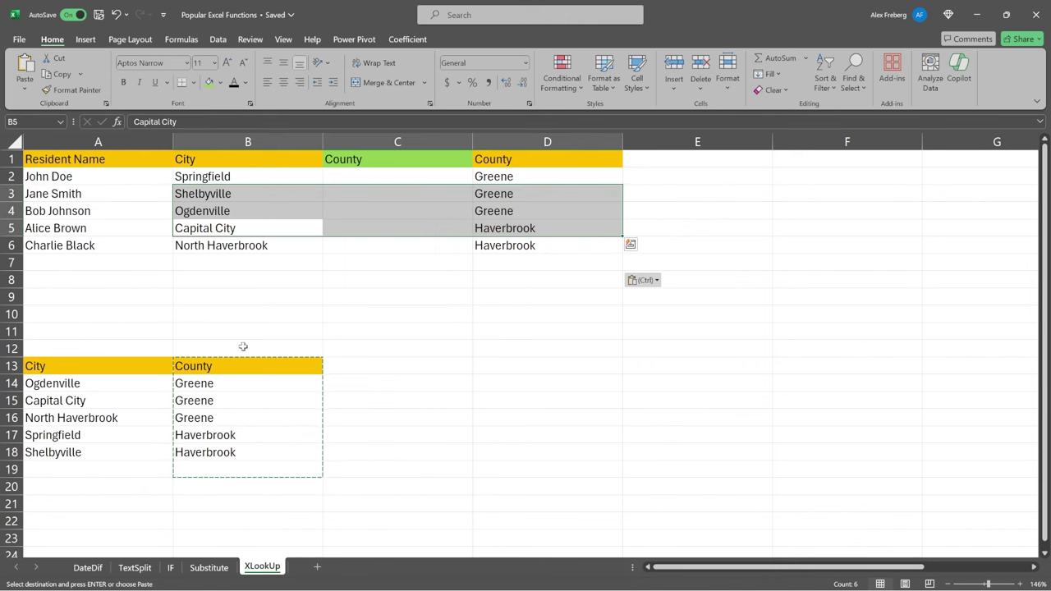
click(106, 383)
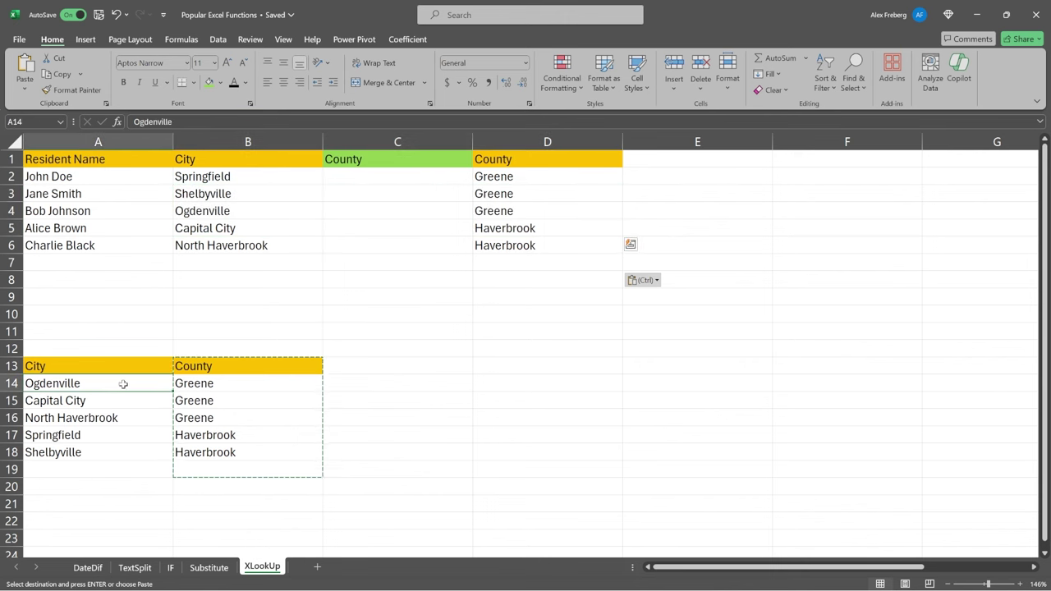
Compare the Springfield and Capital City rows of the lower table with the counties pasted beside the same cities in the resident table.
drag(172, 381, 187, 382)
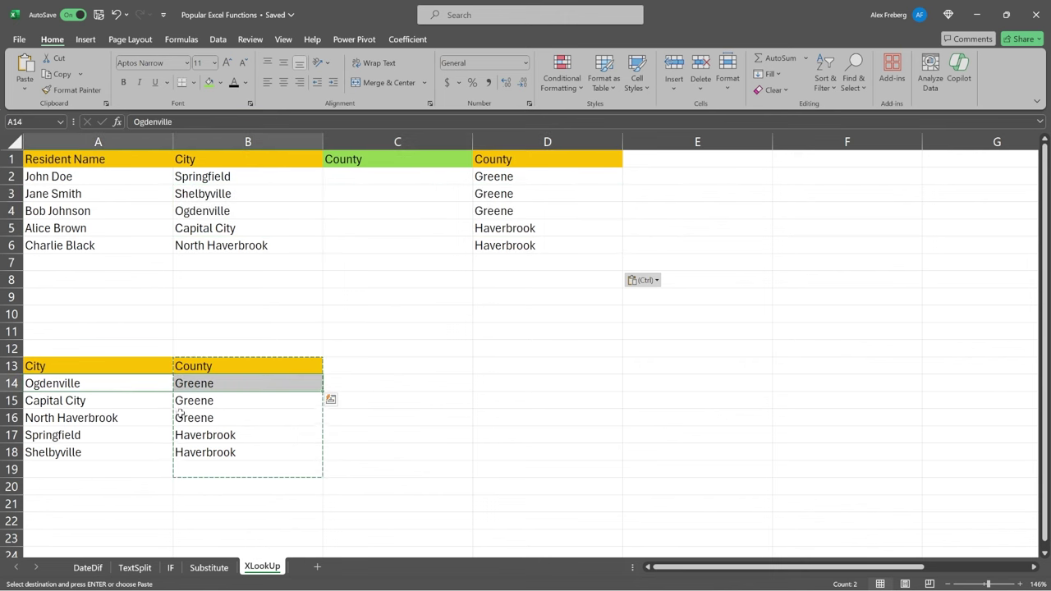
click(185, 435)
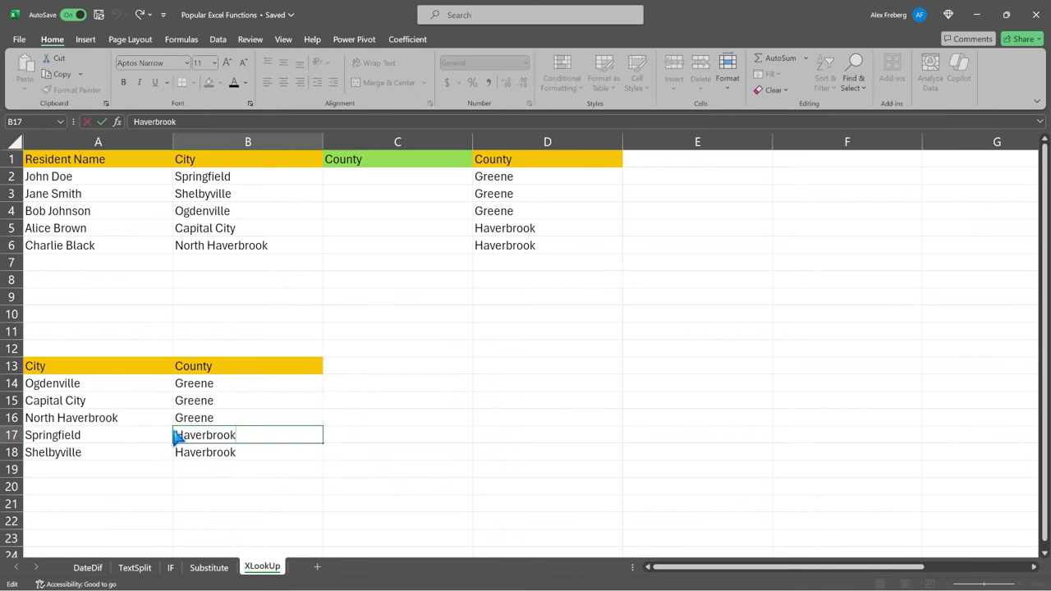
double_click(220, 432)
click(253, 174)
shift+click(552, 161)
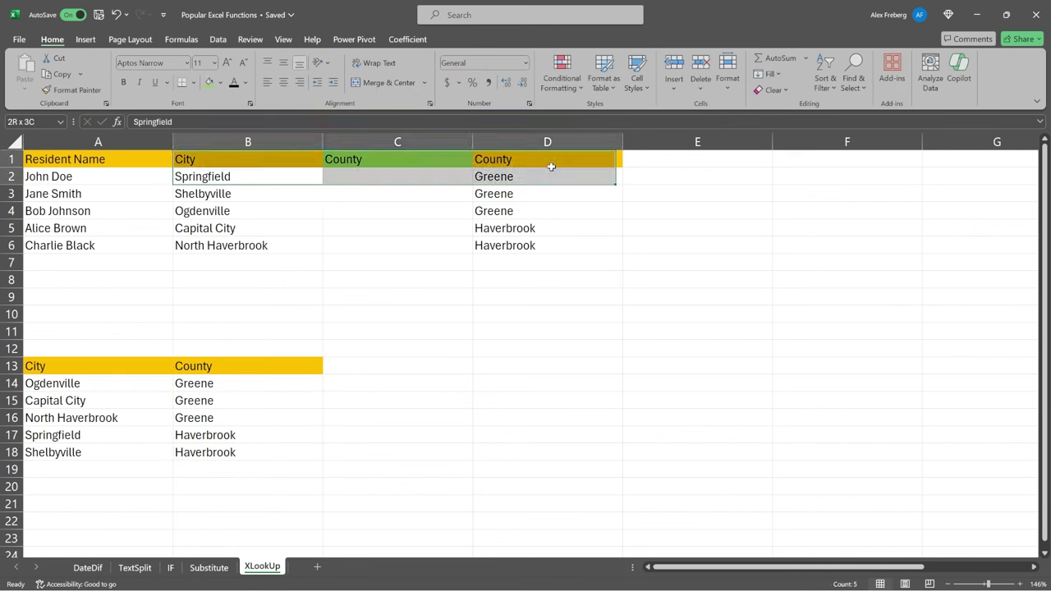
shift+click(546, 175)
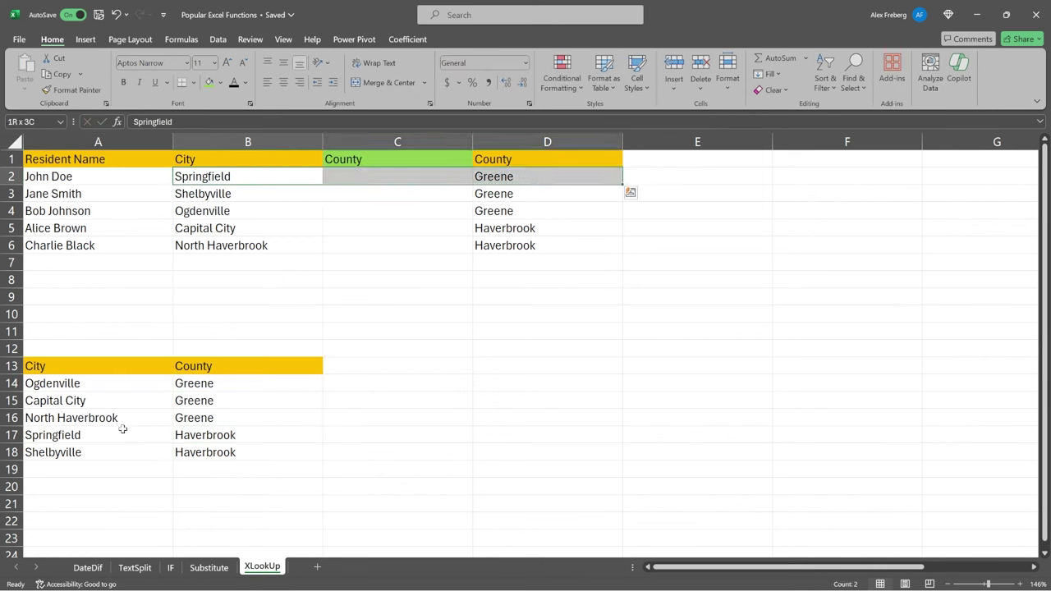
click(227, 229)
click(122, 404)
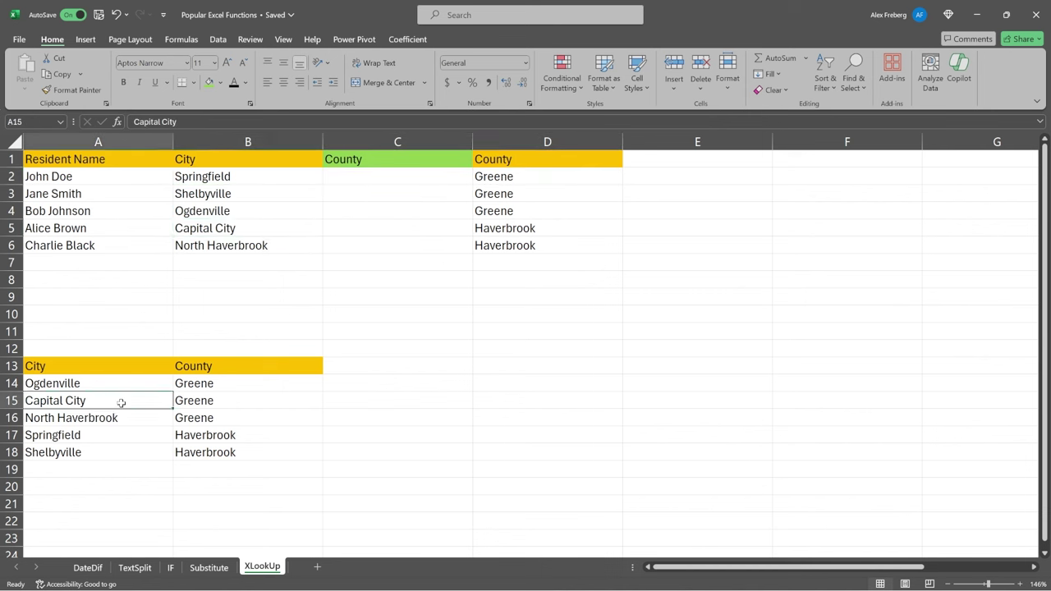
click(205, 401)
click(282, 224)
shift+click(504, 226)
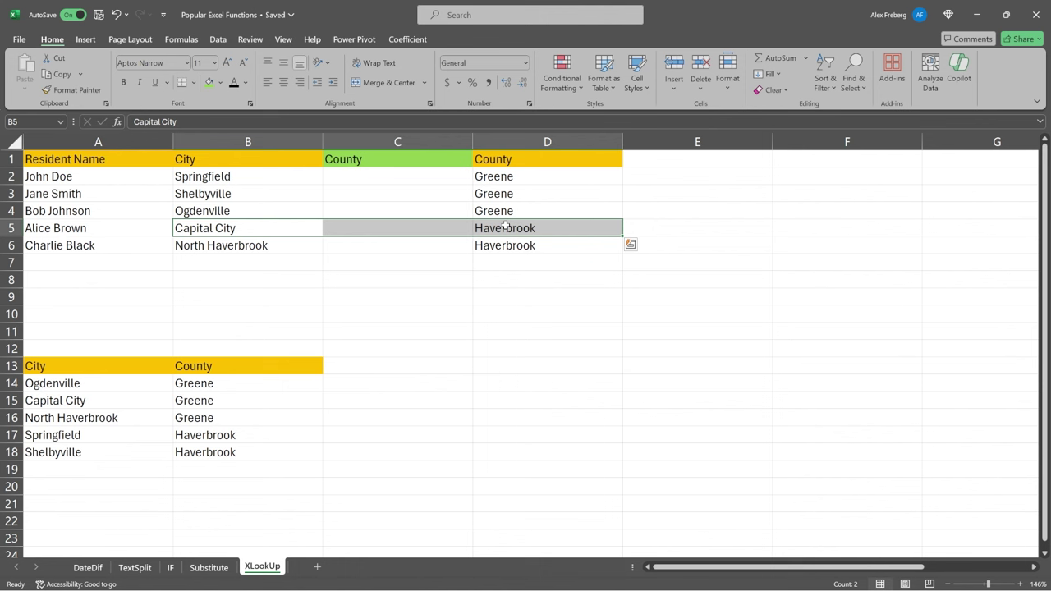
drag(402, 176, 403, 246)
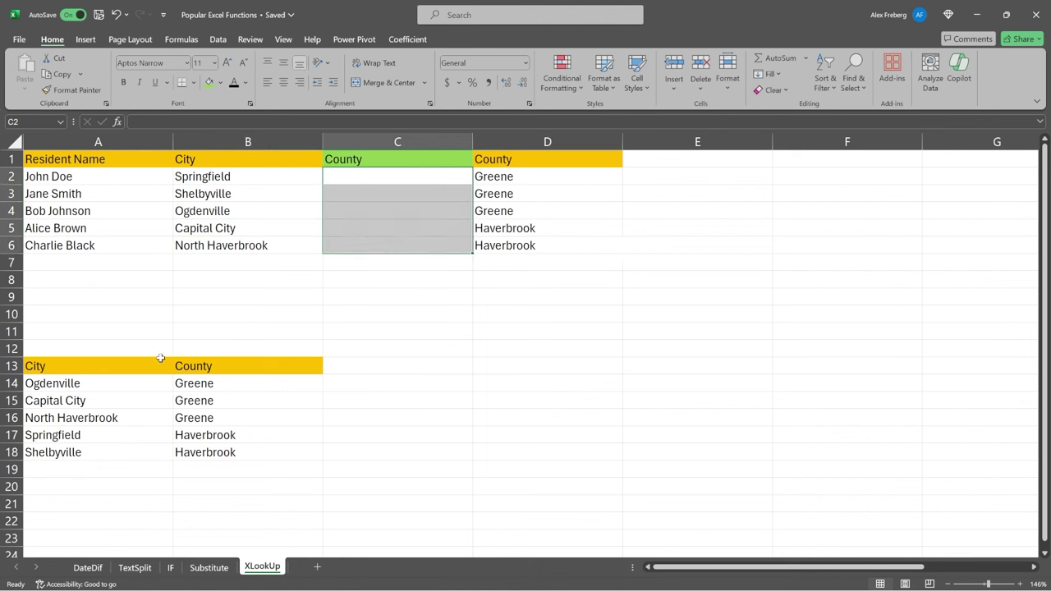
Undo the paste of the County column in column D and cancel the pending copy selection.
click(547, 141)
click(468, 268)
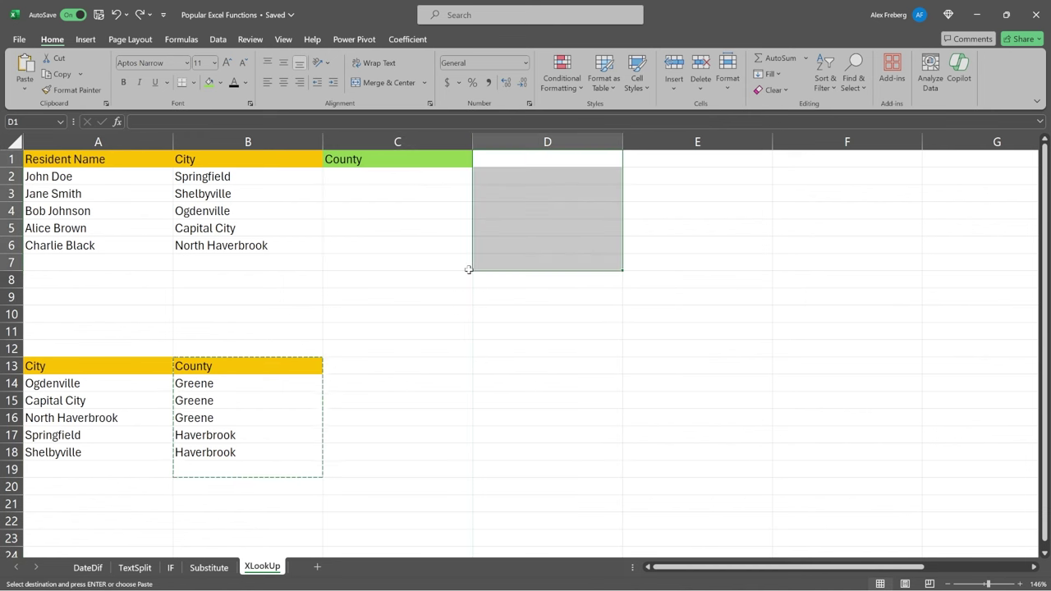
click(393, 296)
key(Escape)
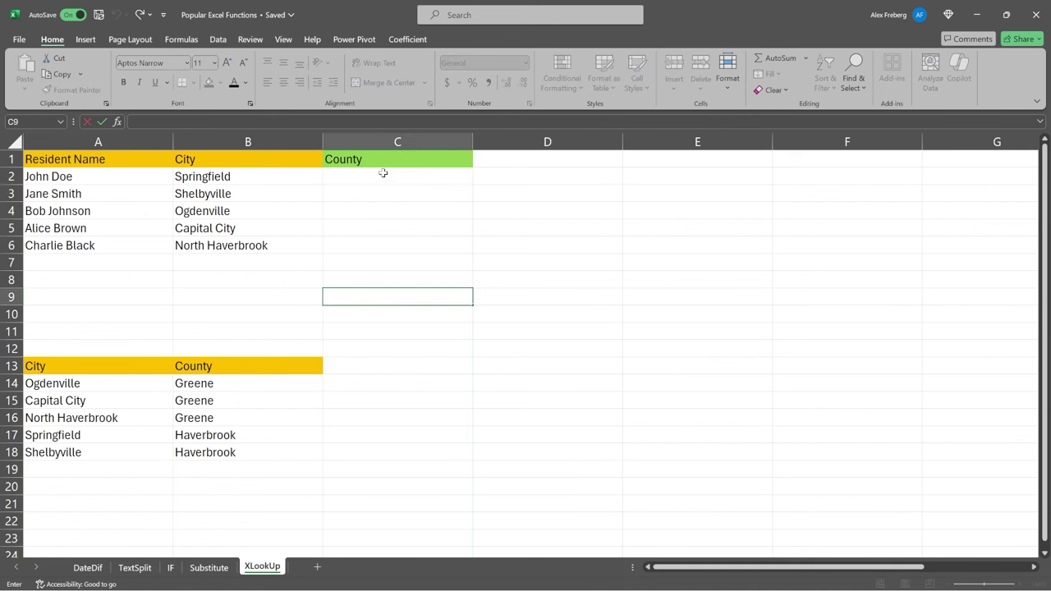
Enter the formula =XLOOKUP(B2,A14:A18,B14:B18) in C2 to return the county for the first resident's city.
click(382, 173)
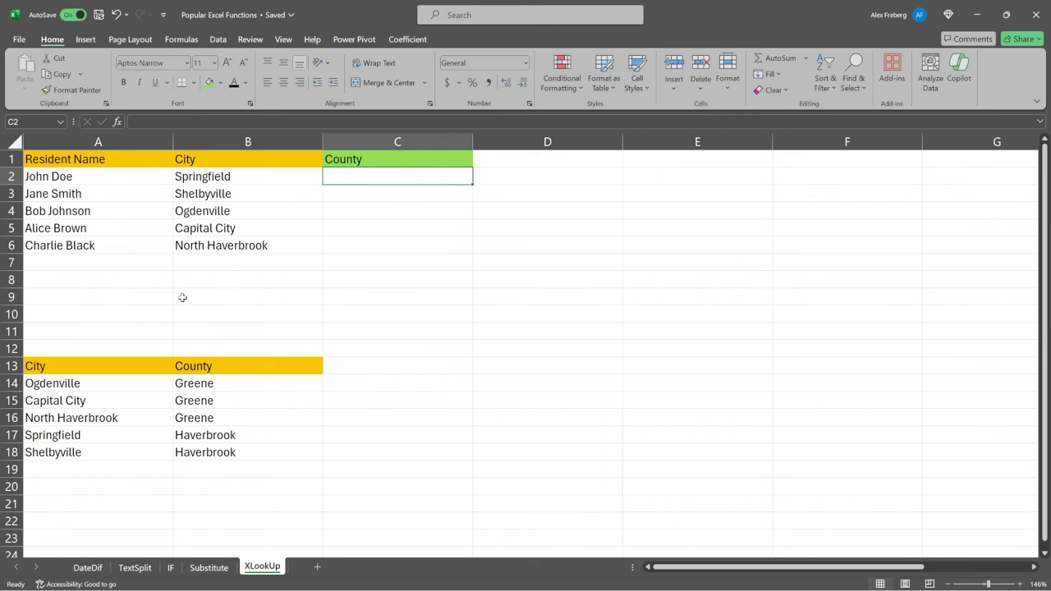
double_click(400, 178)
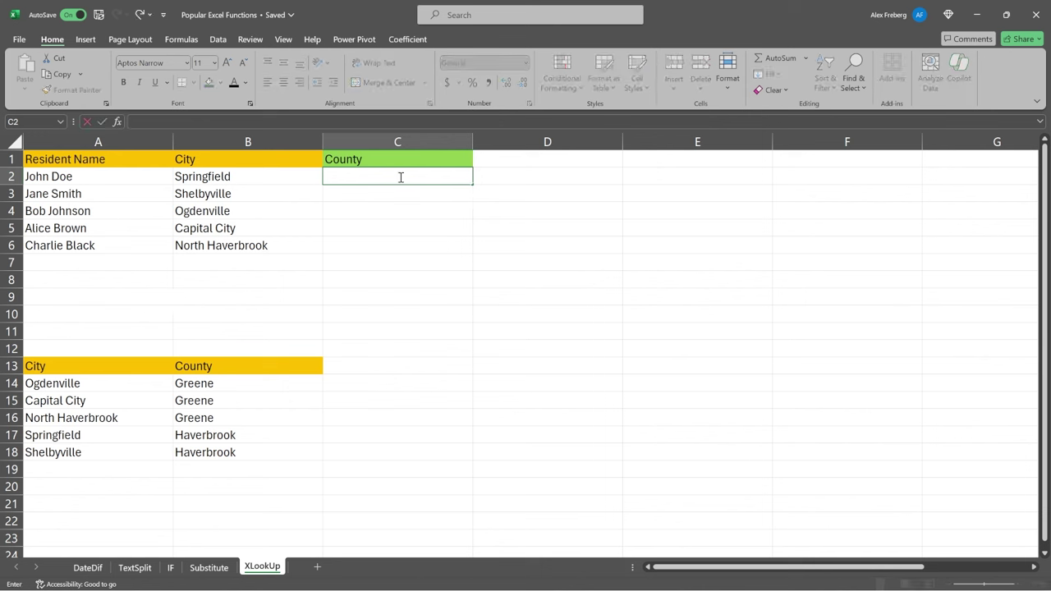
text(=XLOOKUP()
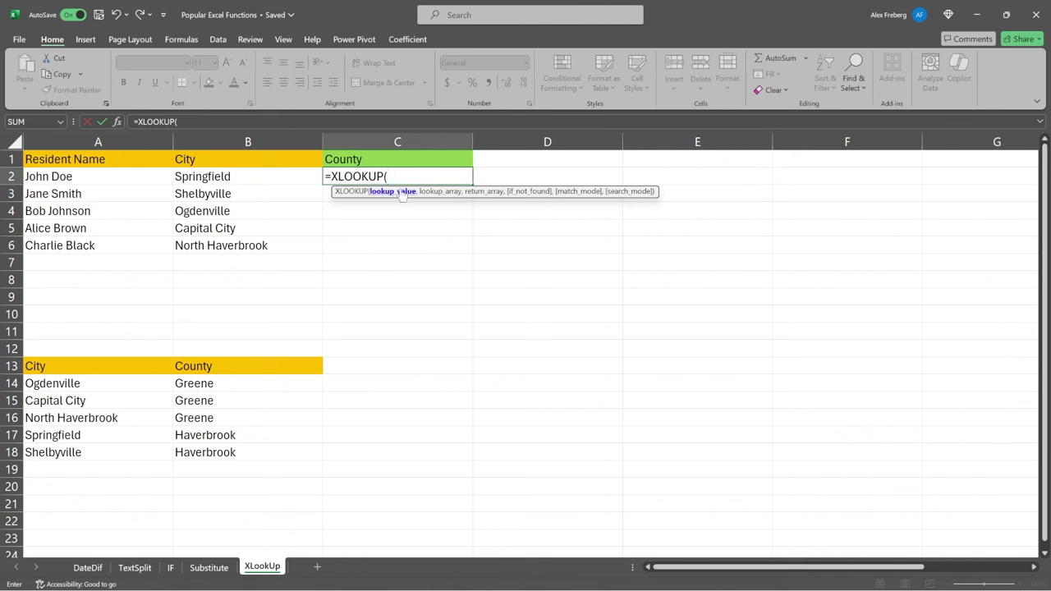
click(248, 176)
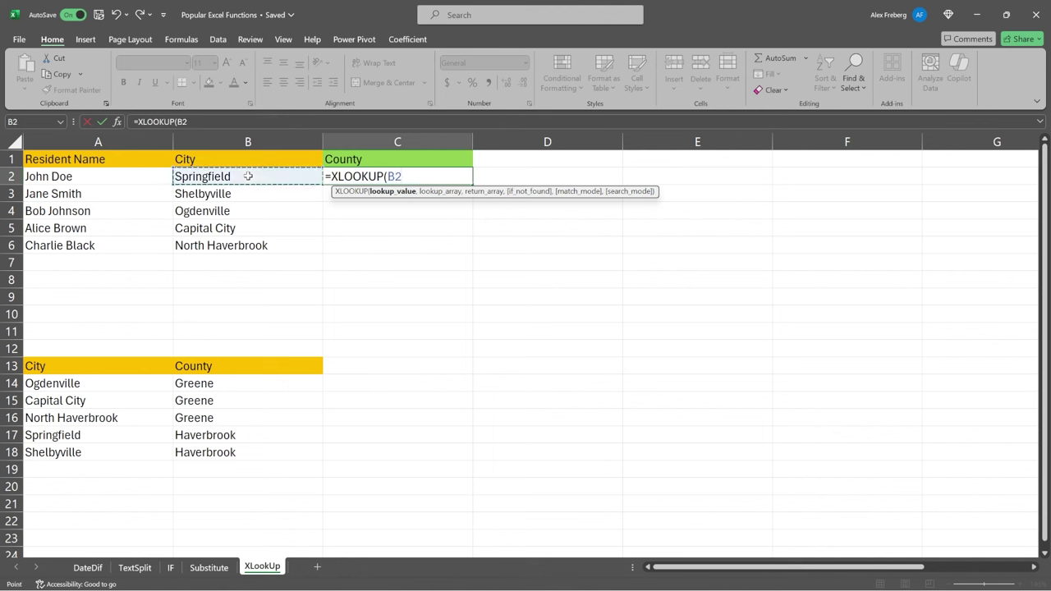
text(,)
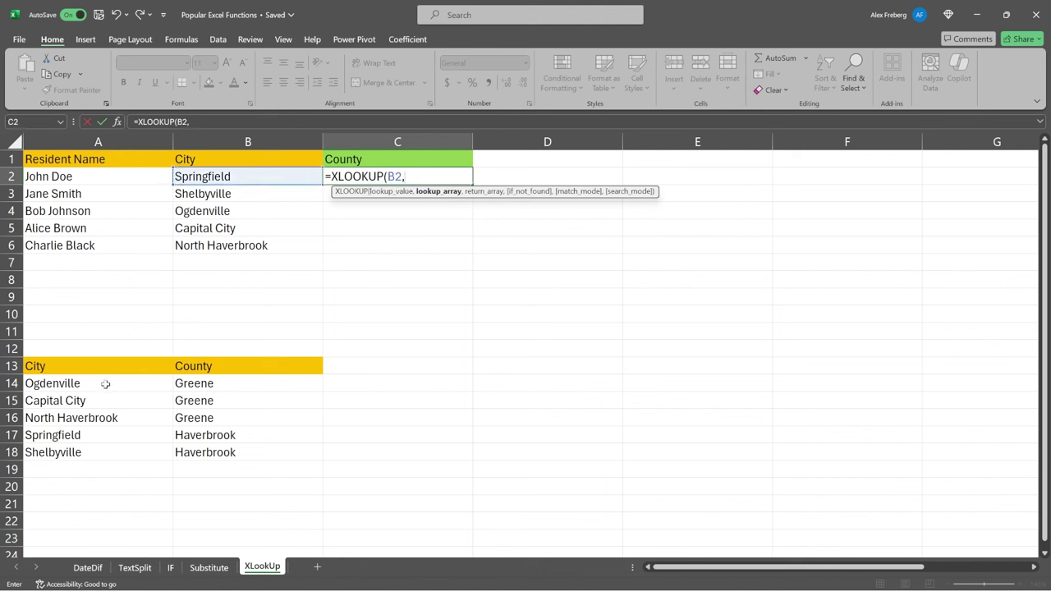
drag(107, 384, 108, 447)
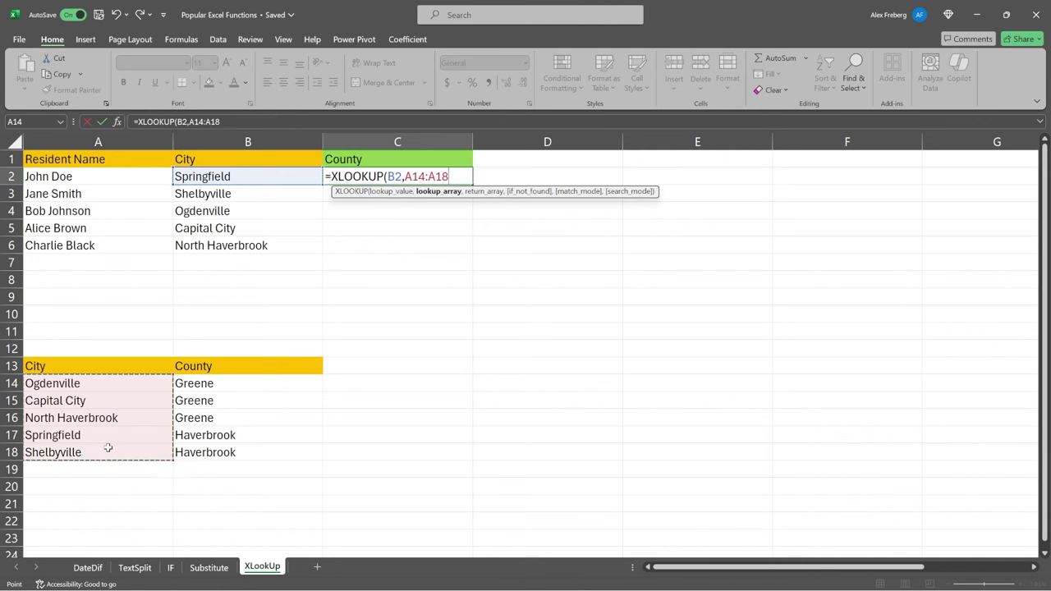
text(,)
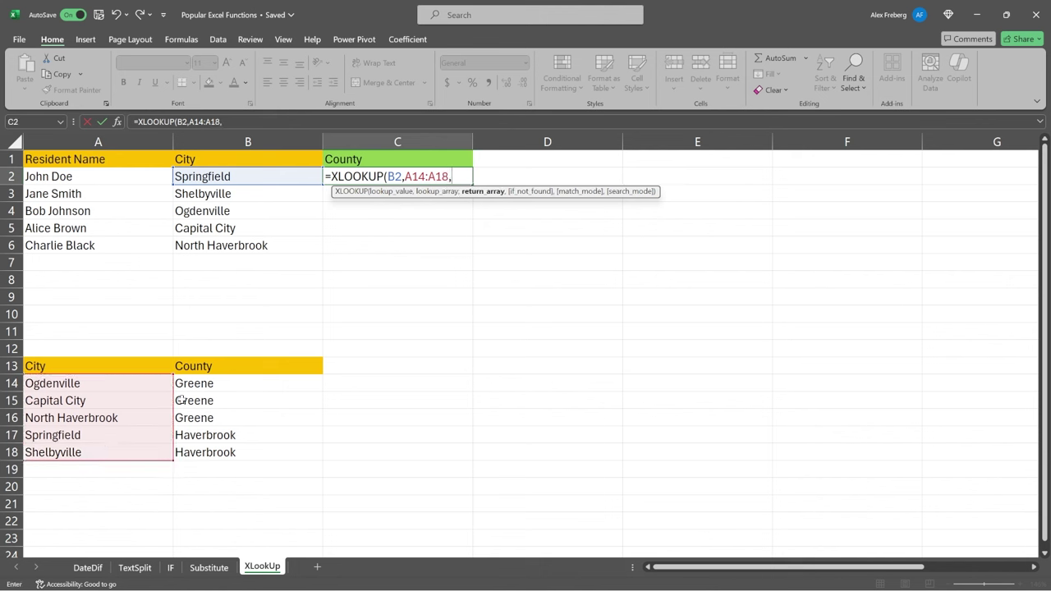
drag(226, 384, 229, 452)
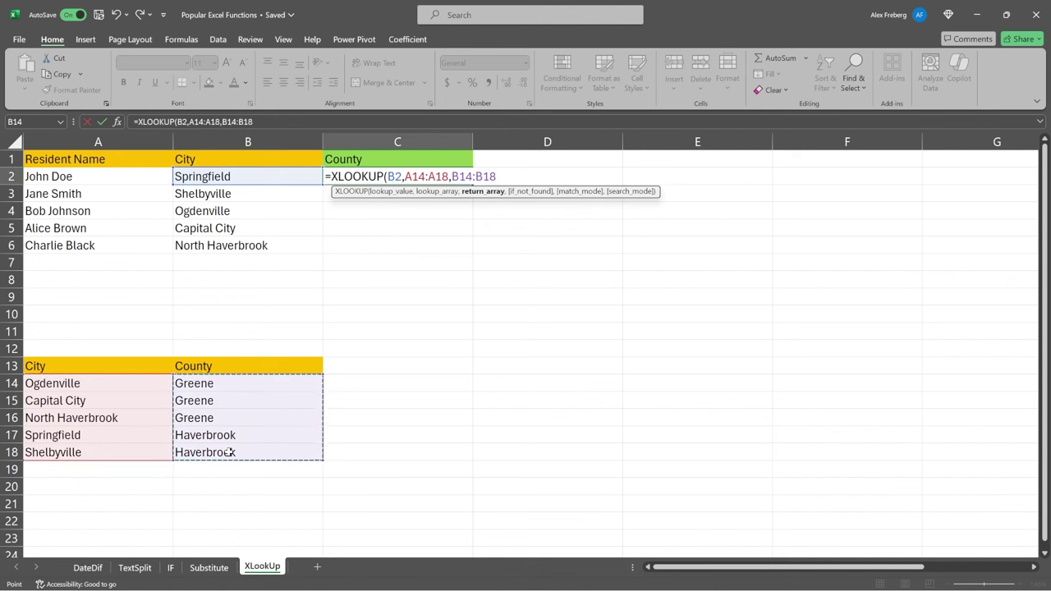
text())
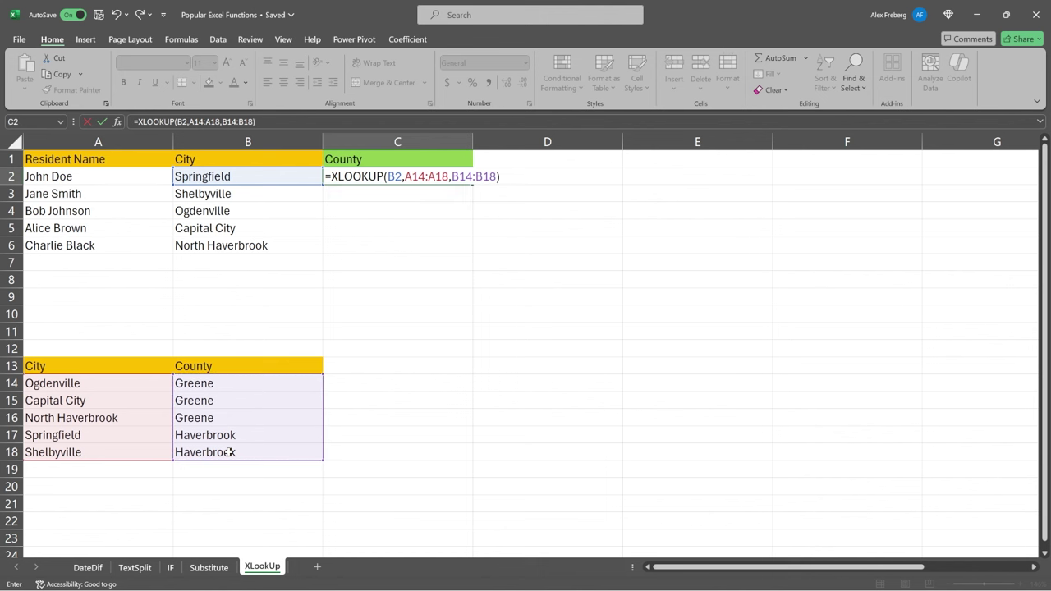
key(Return)
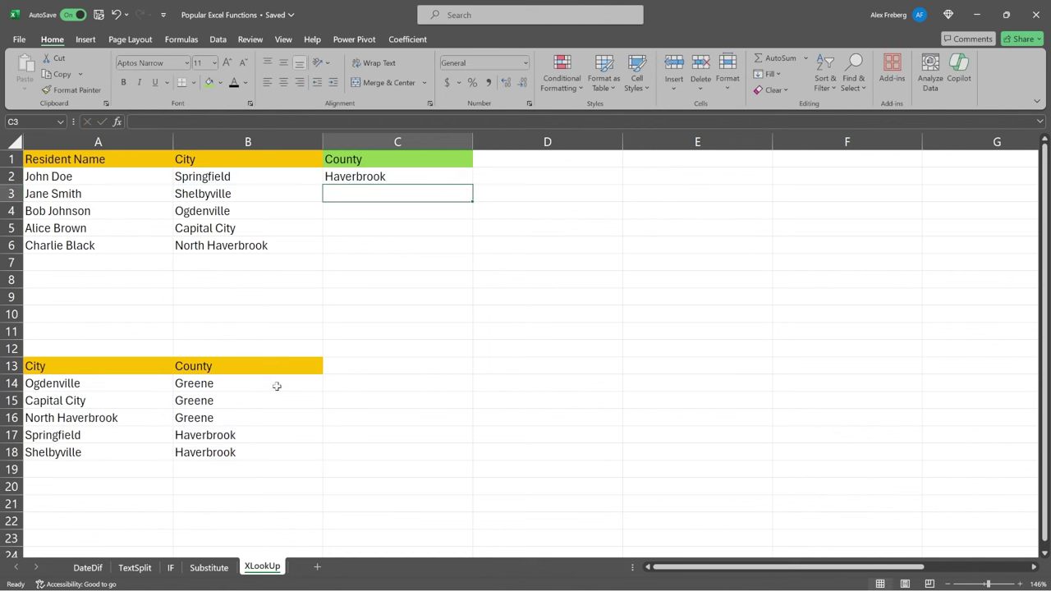
Check the county returned in C2 against the Springfield row, A17:B17, of the city-to-county table.
click(272, 177)
key(shift+Right)
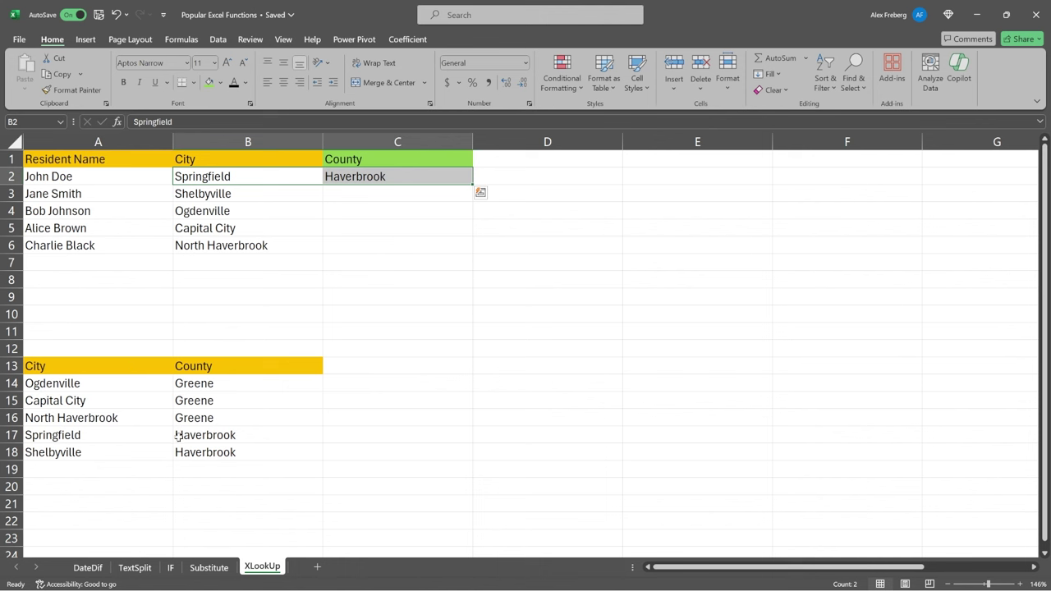
drag(151, 443, 207, 436)
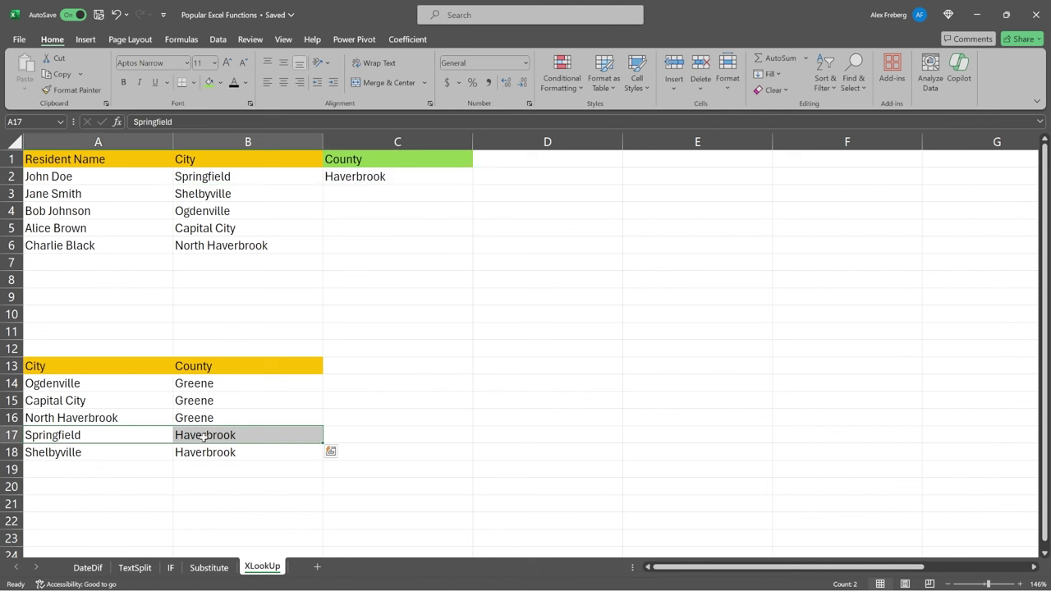
click(374, 173)
double_click(143, 433)
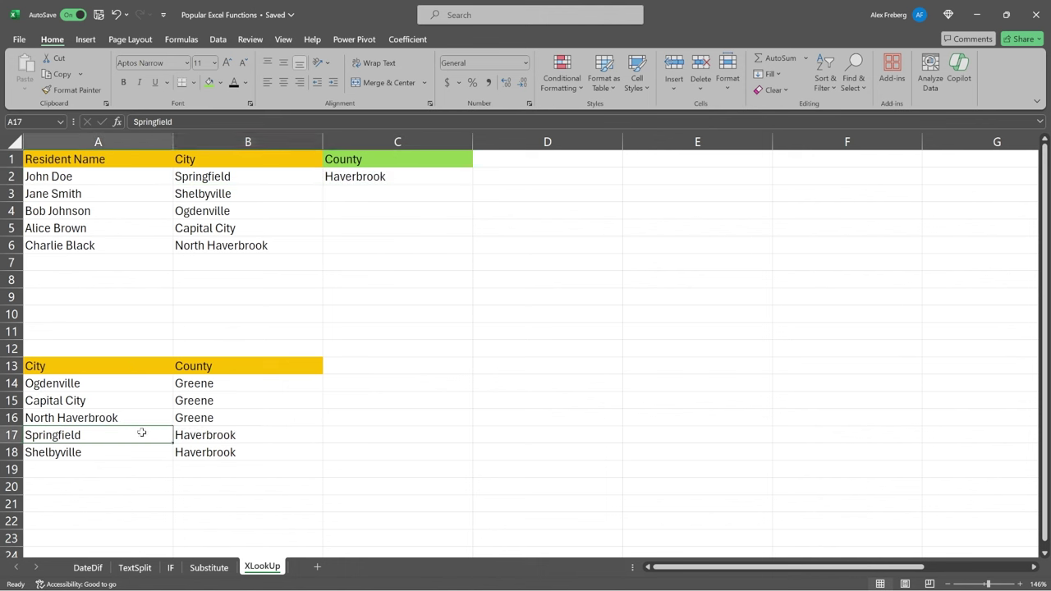
click(218, 182)
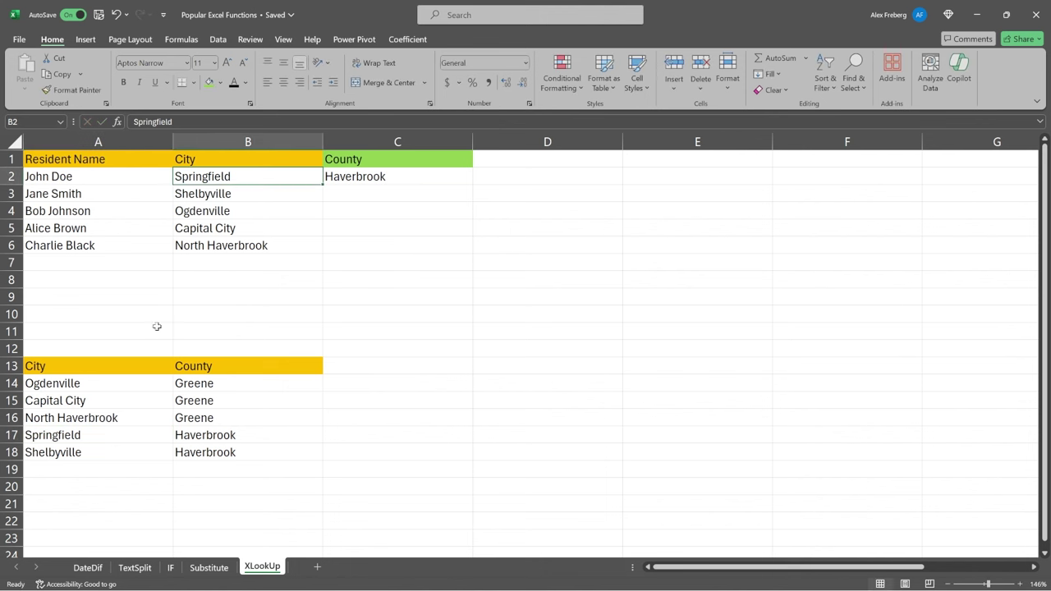
click(105, 437)
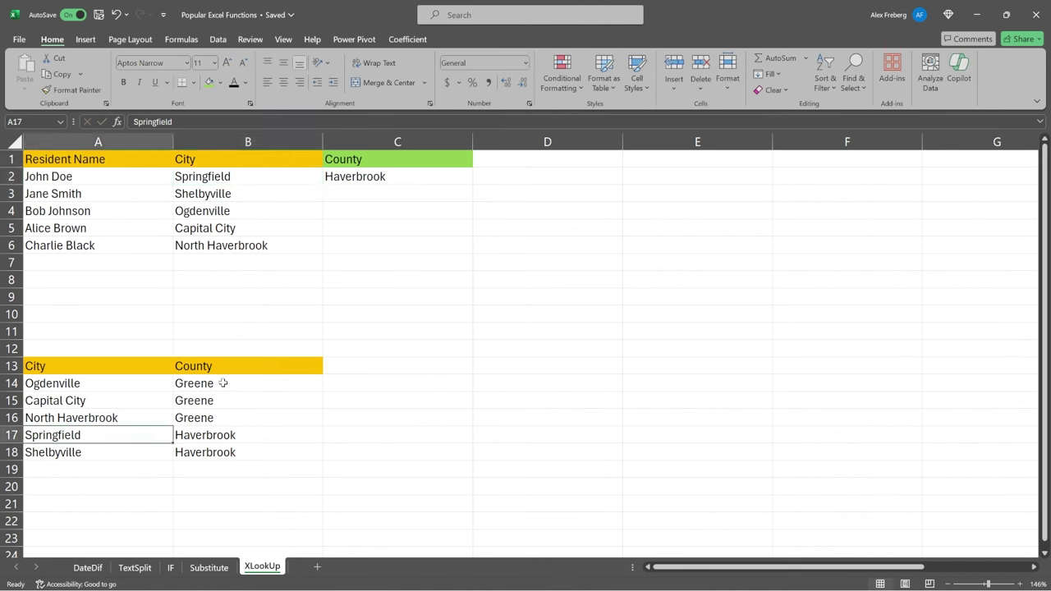
drag(153, 436, 210, 435)
click(239, 435)
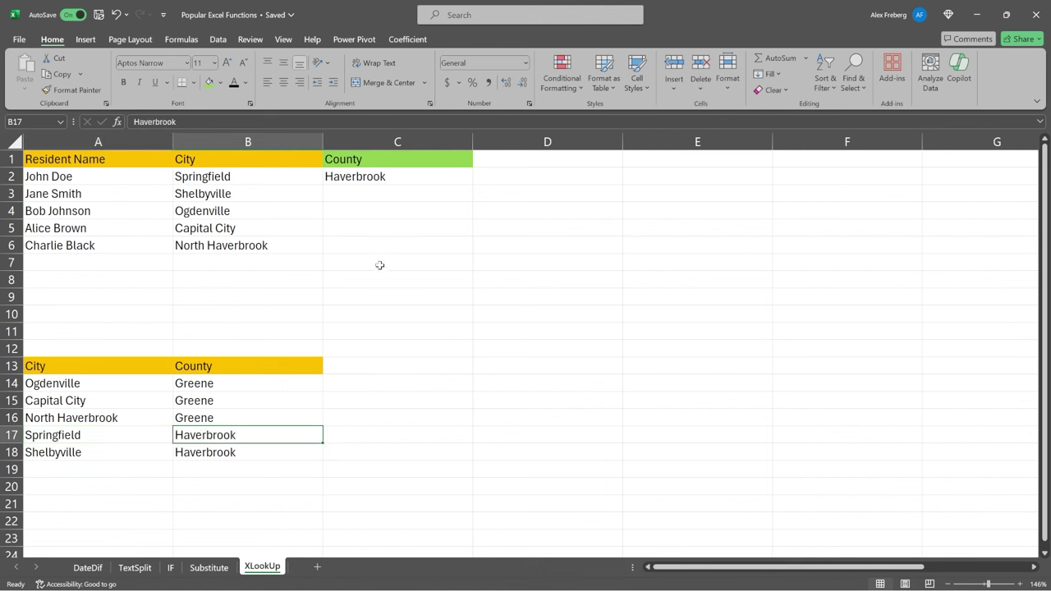
Fill the C2 XLOOKUP formula down to C6 and inspect the lookup ranges used in C3 and C6.
click(427, 178)
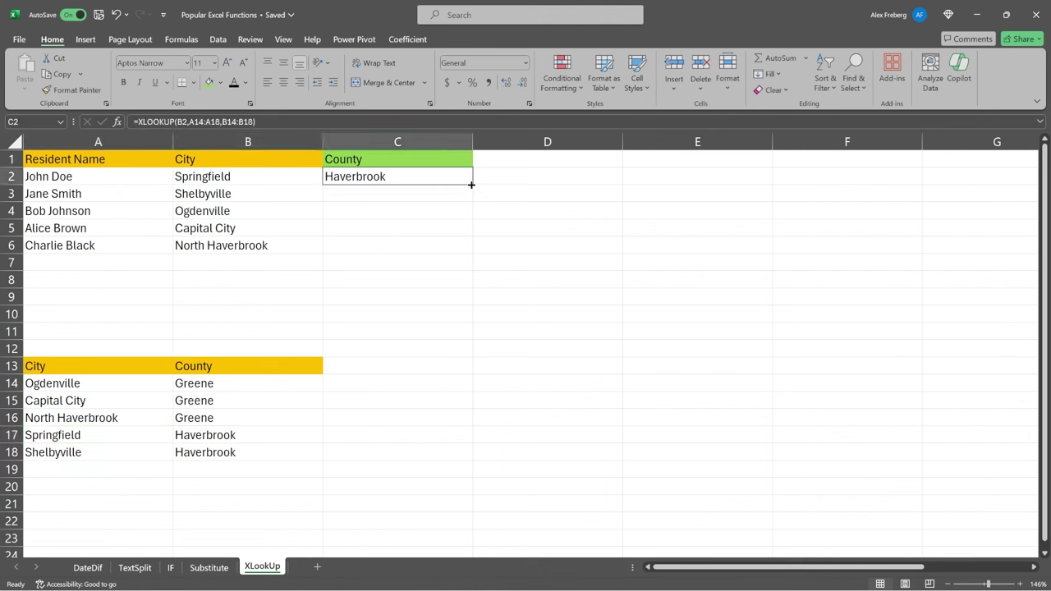
drag(472, 184, 473, 251)
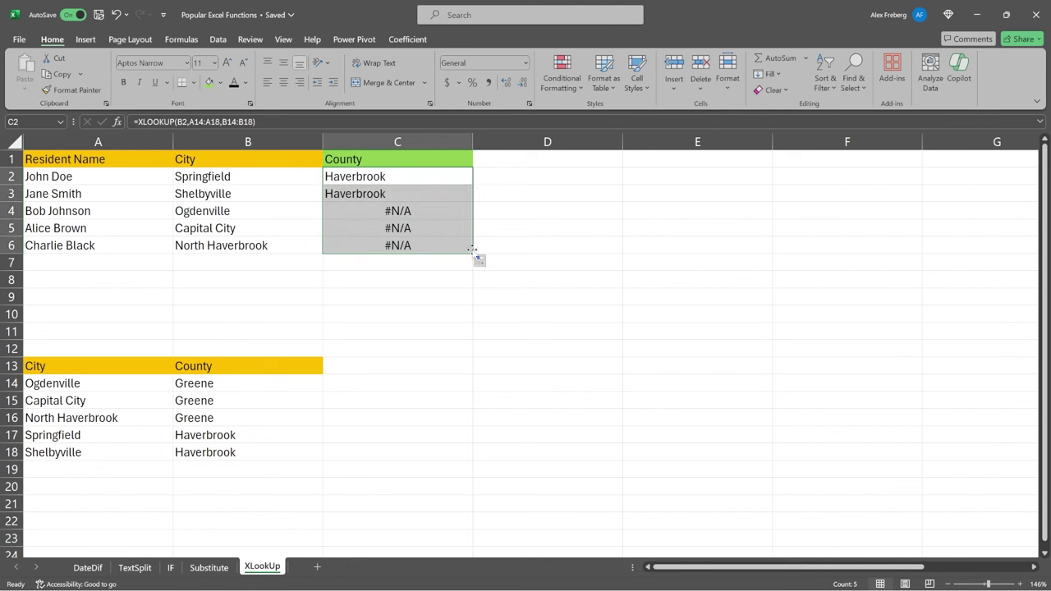
double_click(399, 194)
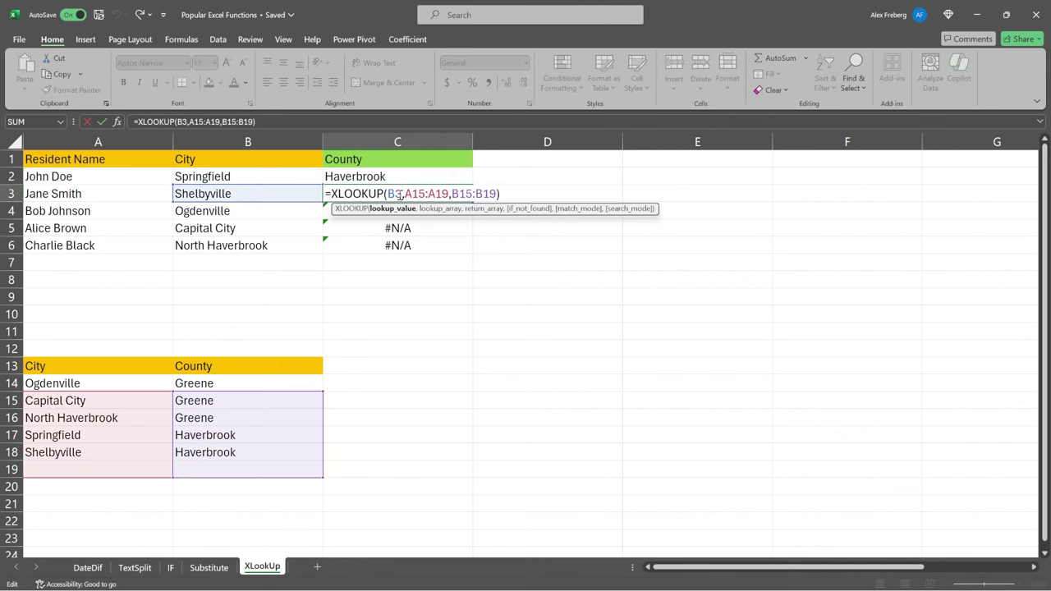
double_click(424, 194)
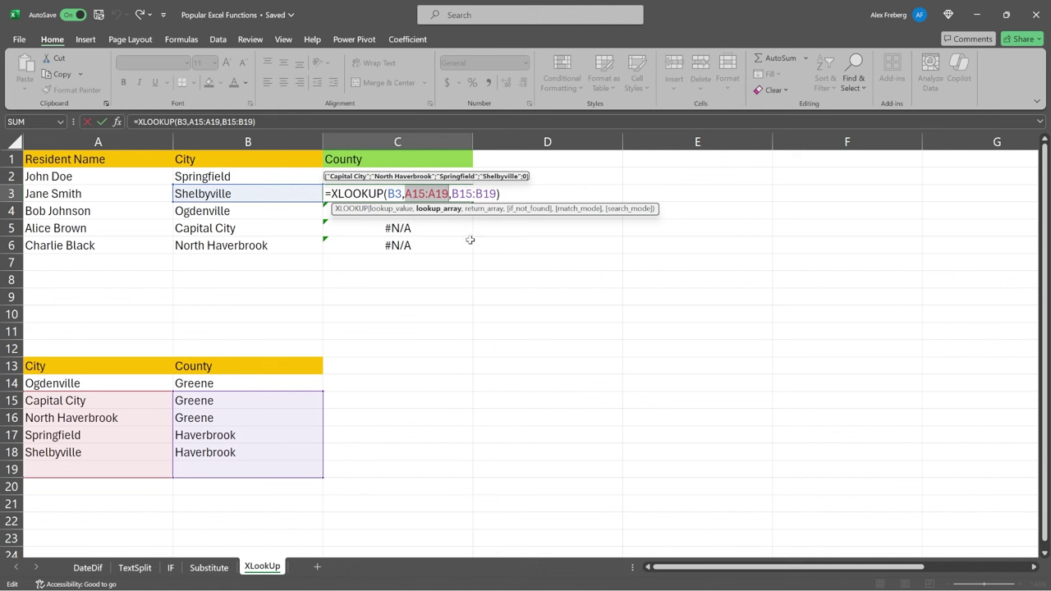
click(428, 245)
key(Escape)
double_click(428, 246)
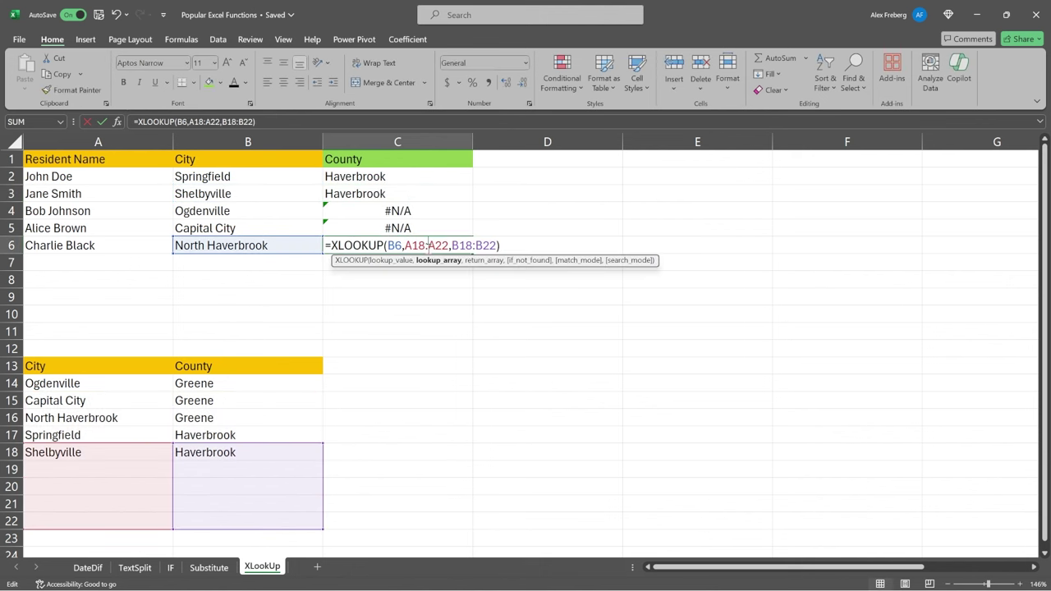
double_click(416, 245)
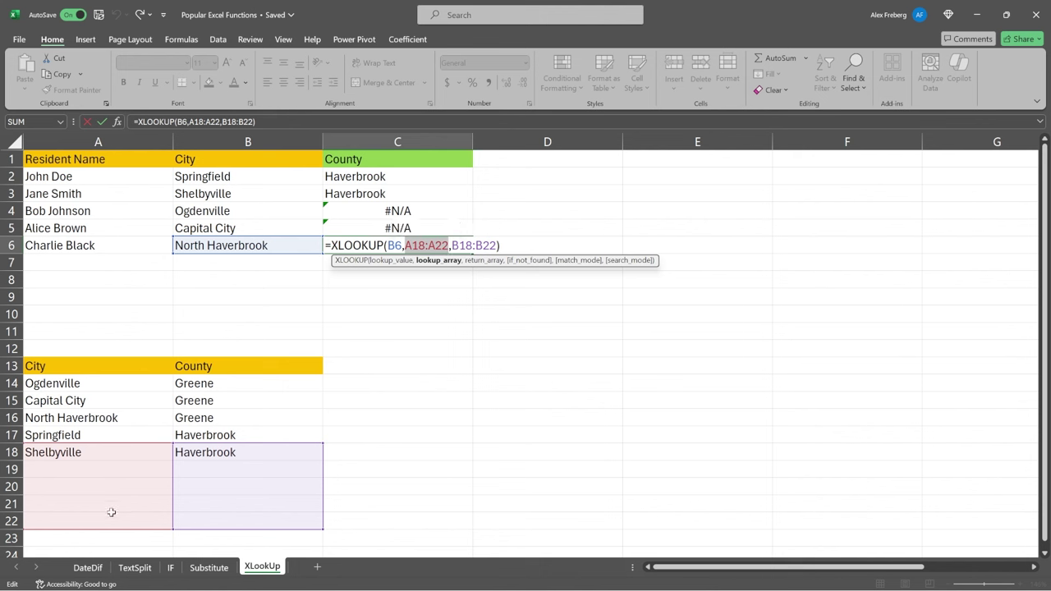
key(Escape)
Make both table ranges absolute in the C2 formula so it reads =XLOOKUP(B2,$A$14:$A$18,$B$14:$B$18).
double_click(340, 181)
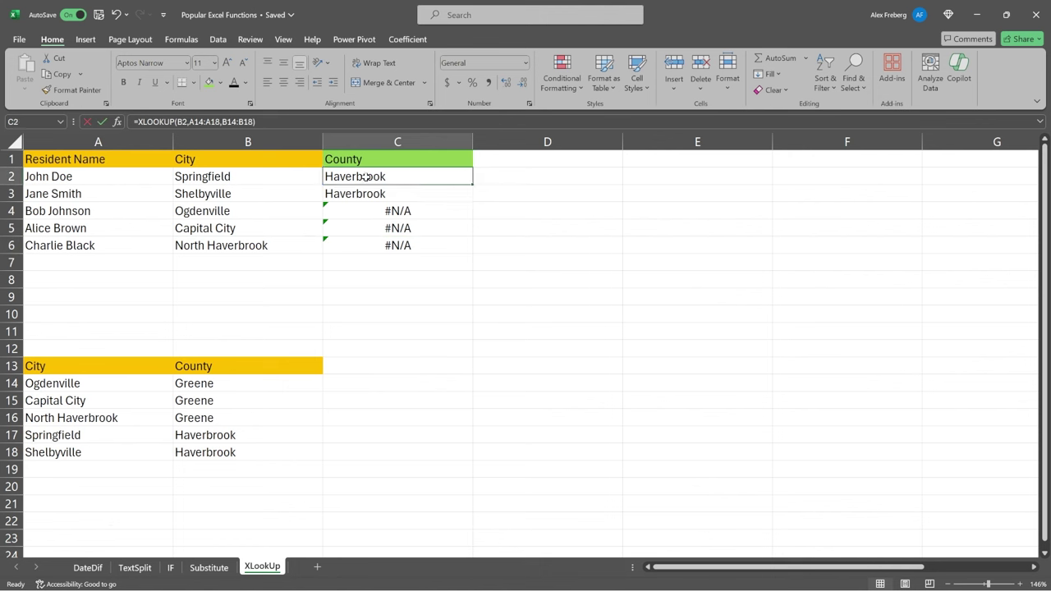
double_click(436, 176)
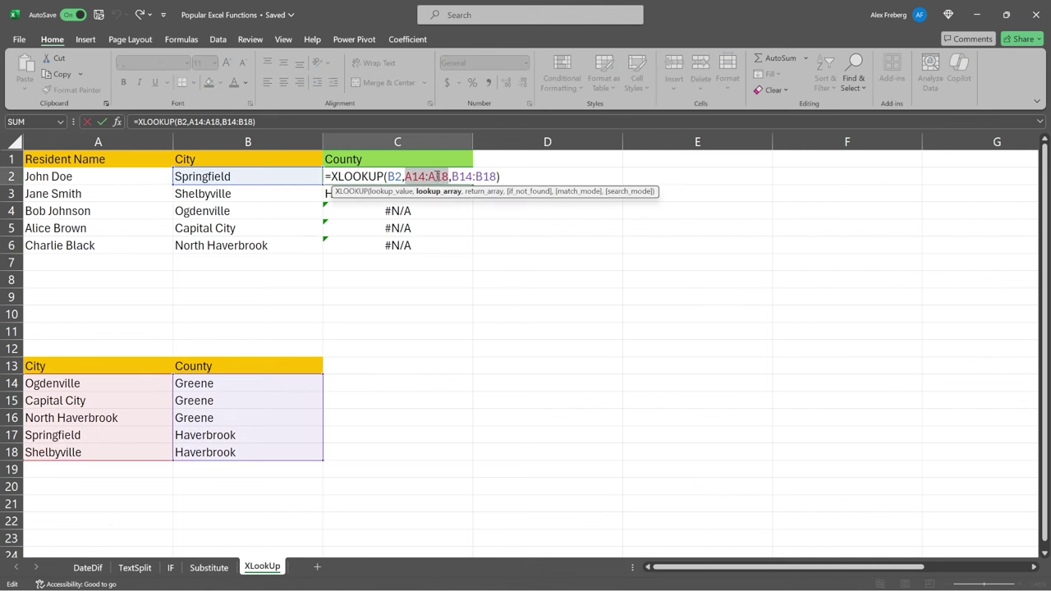
key(F4)
double_click(493, 176)
key(F4)
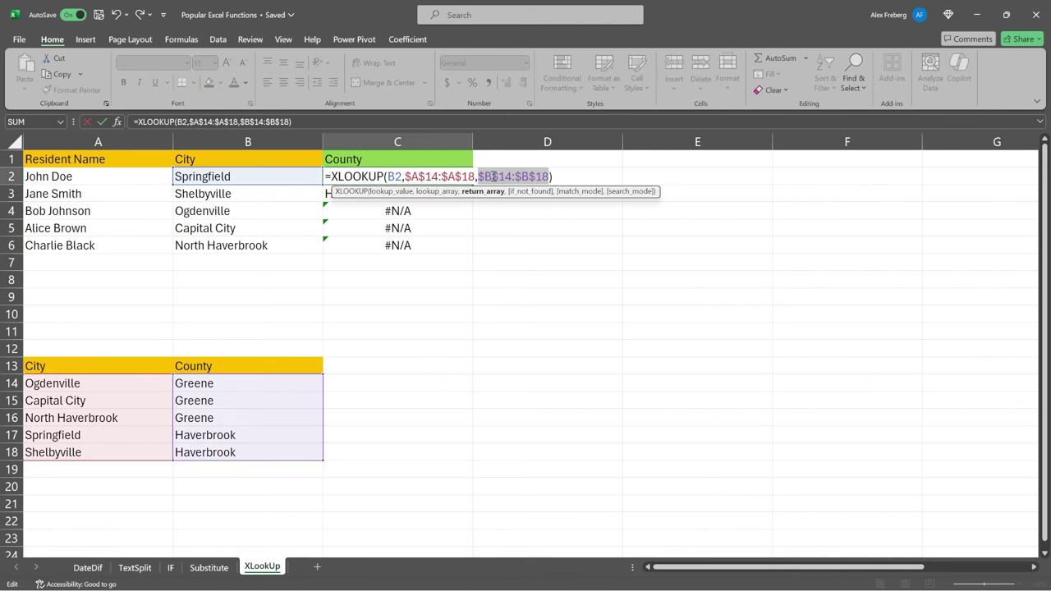
click(410, 178)
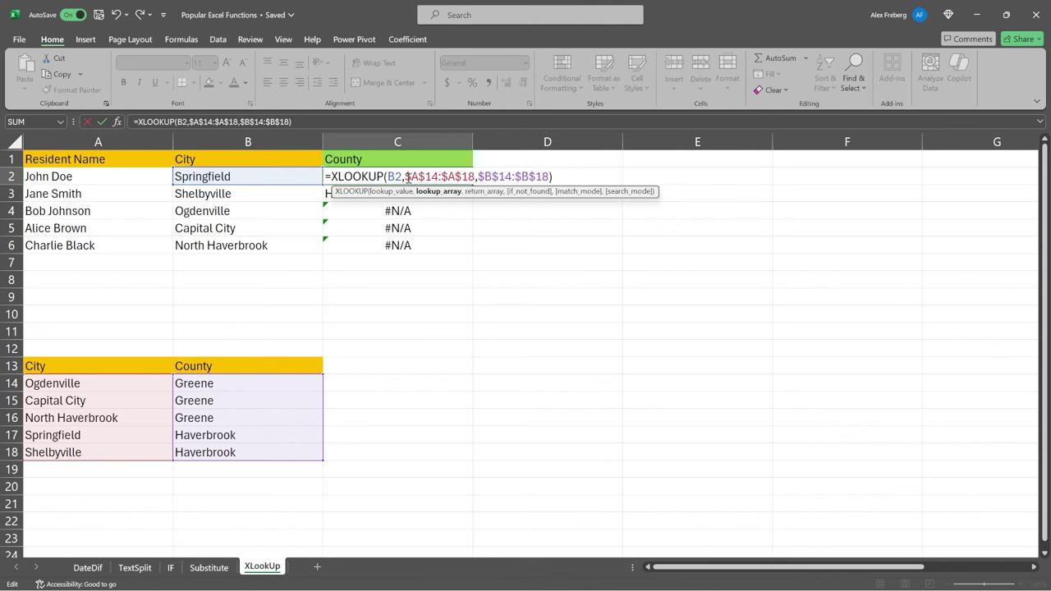
click(404, 178)
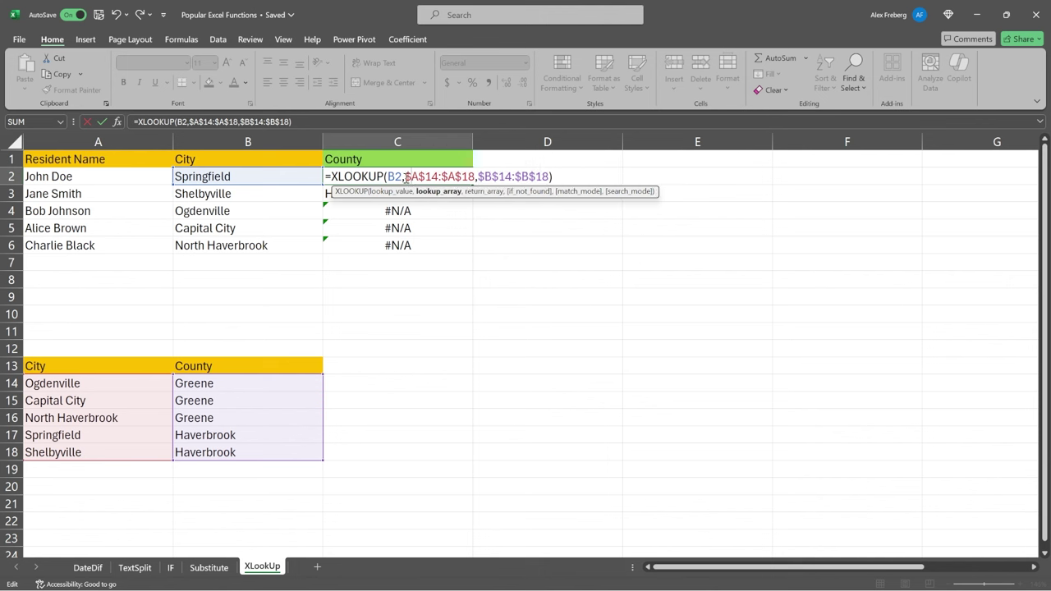
key(Return)
Fill the absolute-range XLOOKUP from C2 down to C6 and check the lookup and return arrays used in C6.
click(447, 178)
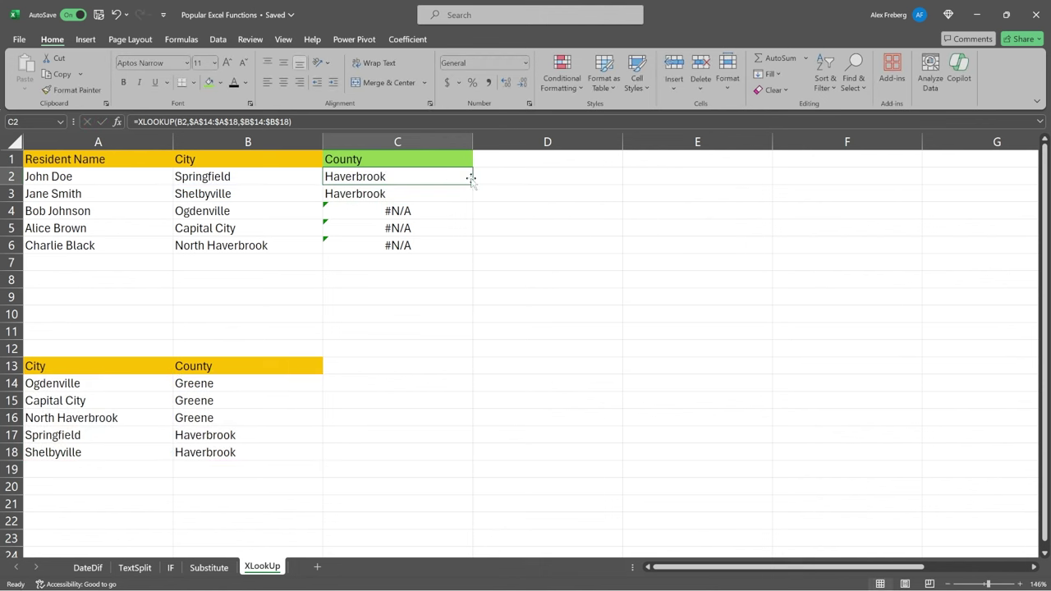
drag(473, 181, 473, 247)
double_click(403, 245)
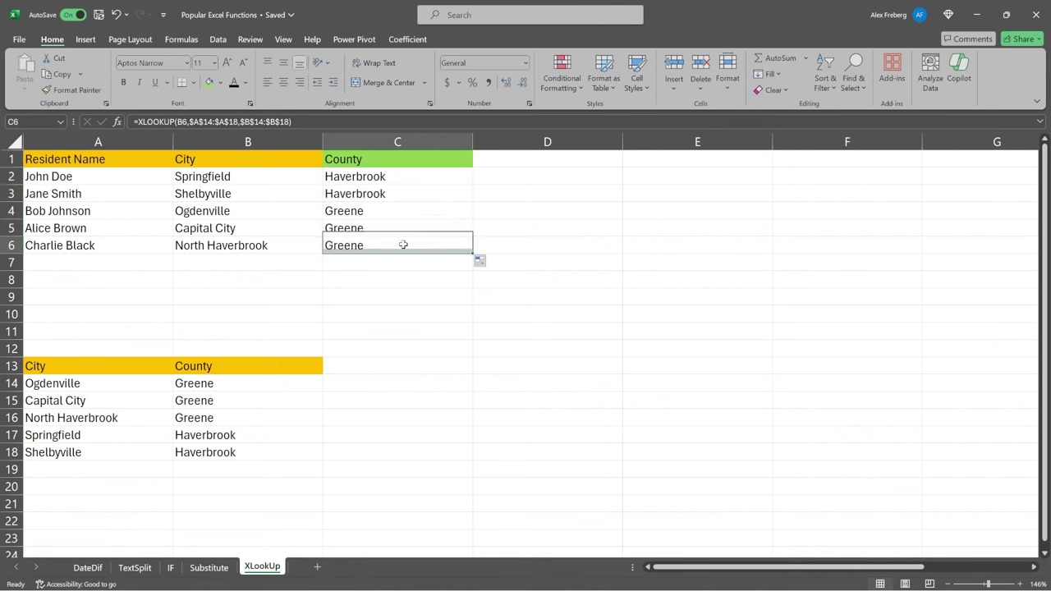
double_click(426, 246)
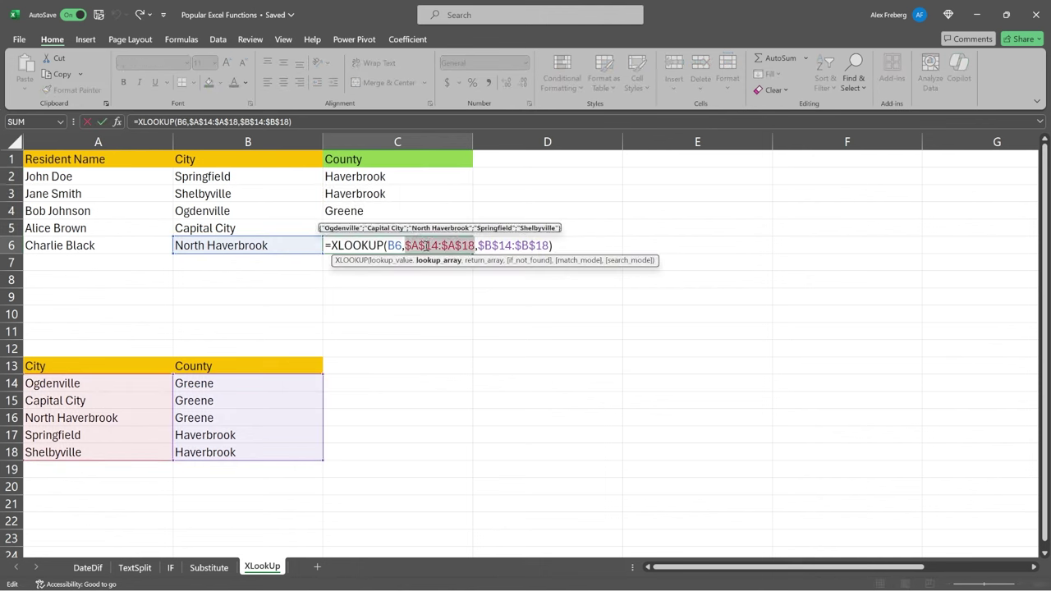
double_click(506, 246)
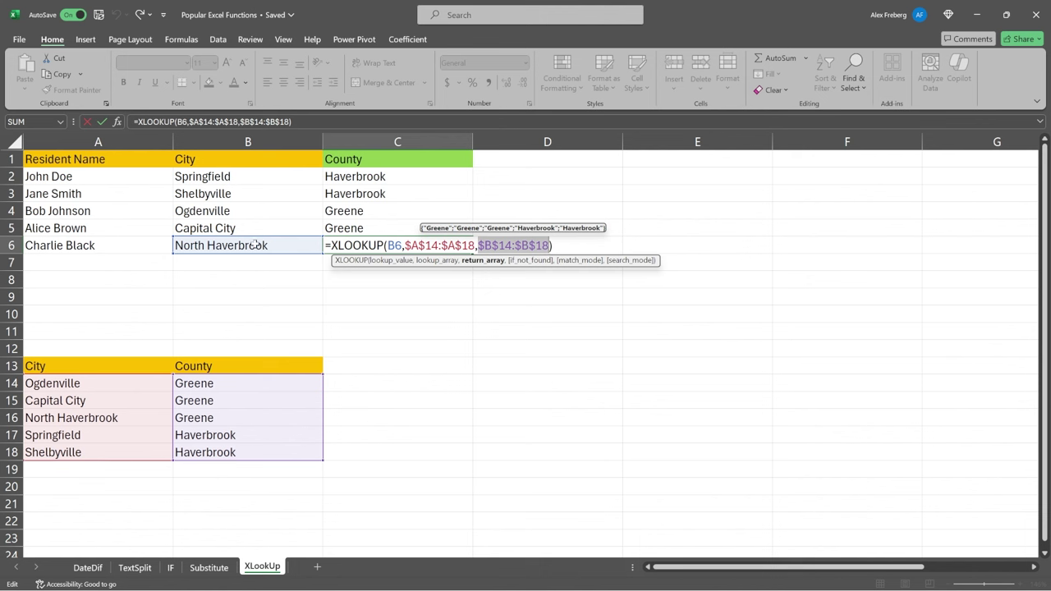
key(Return)
click(554, 329)
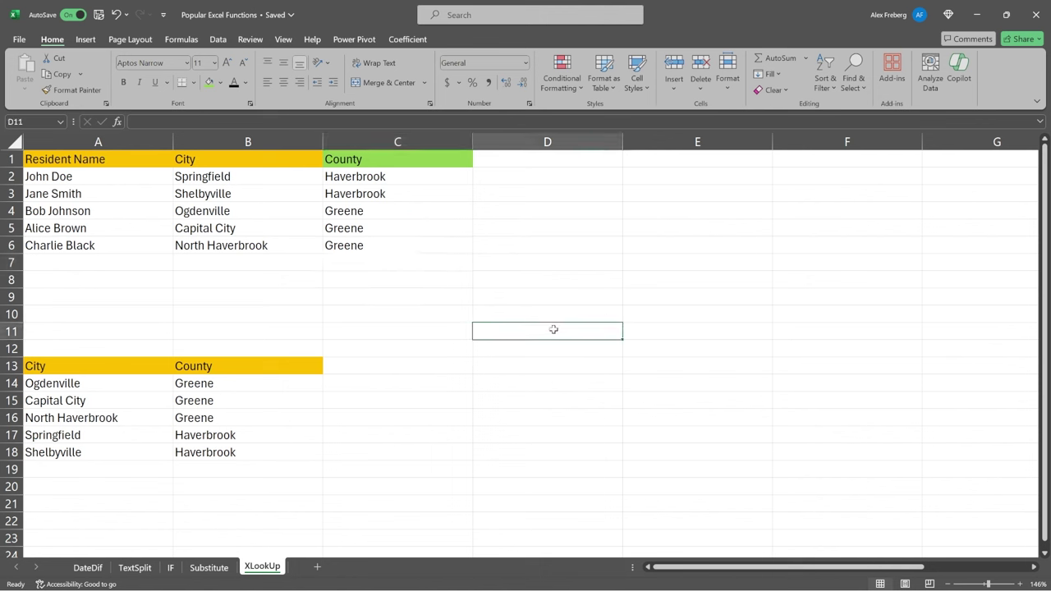